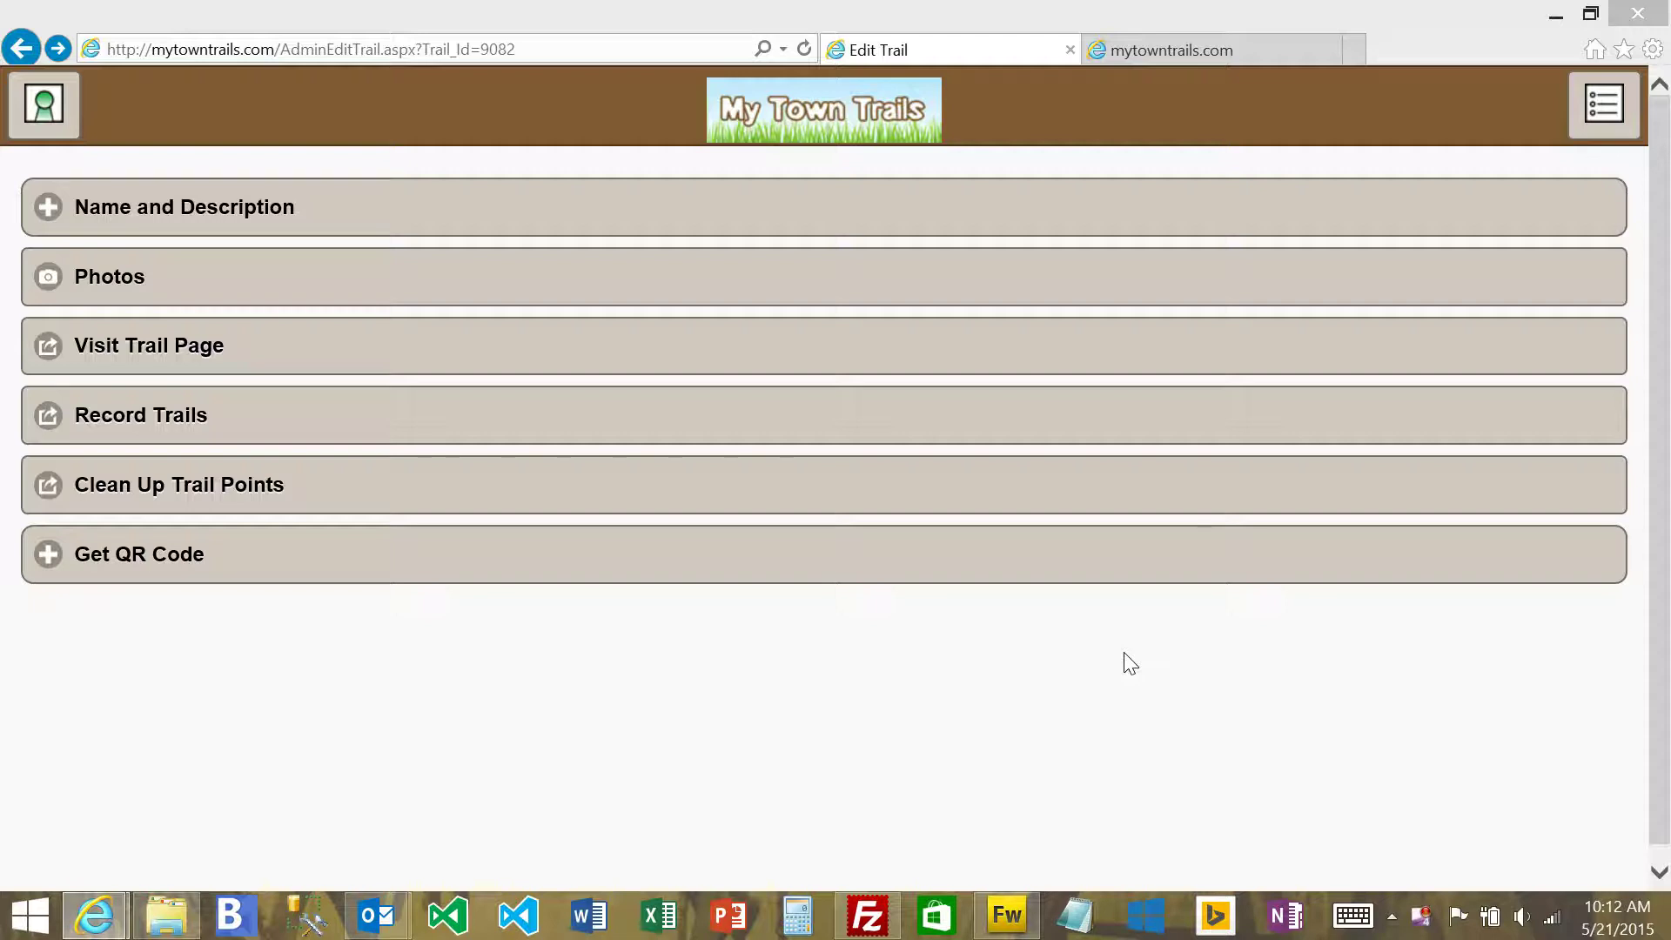
Open the Admin Trail Designer with Clean Up Trail Points from the Edit Trail page.
left_click(225, 503)
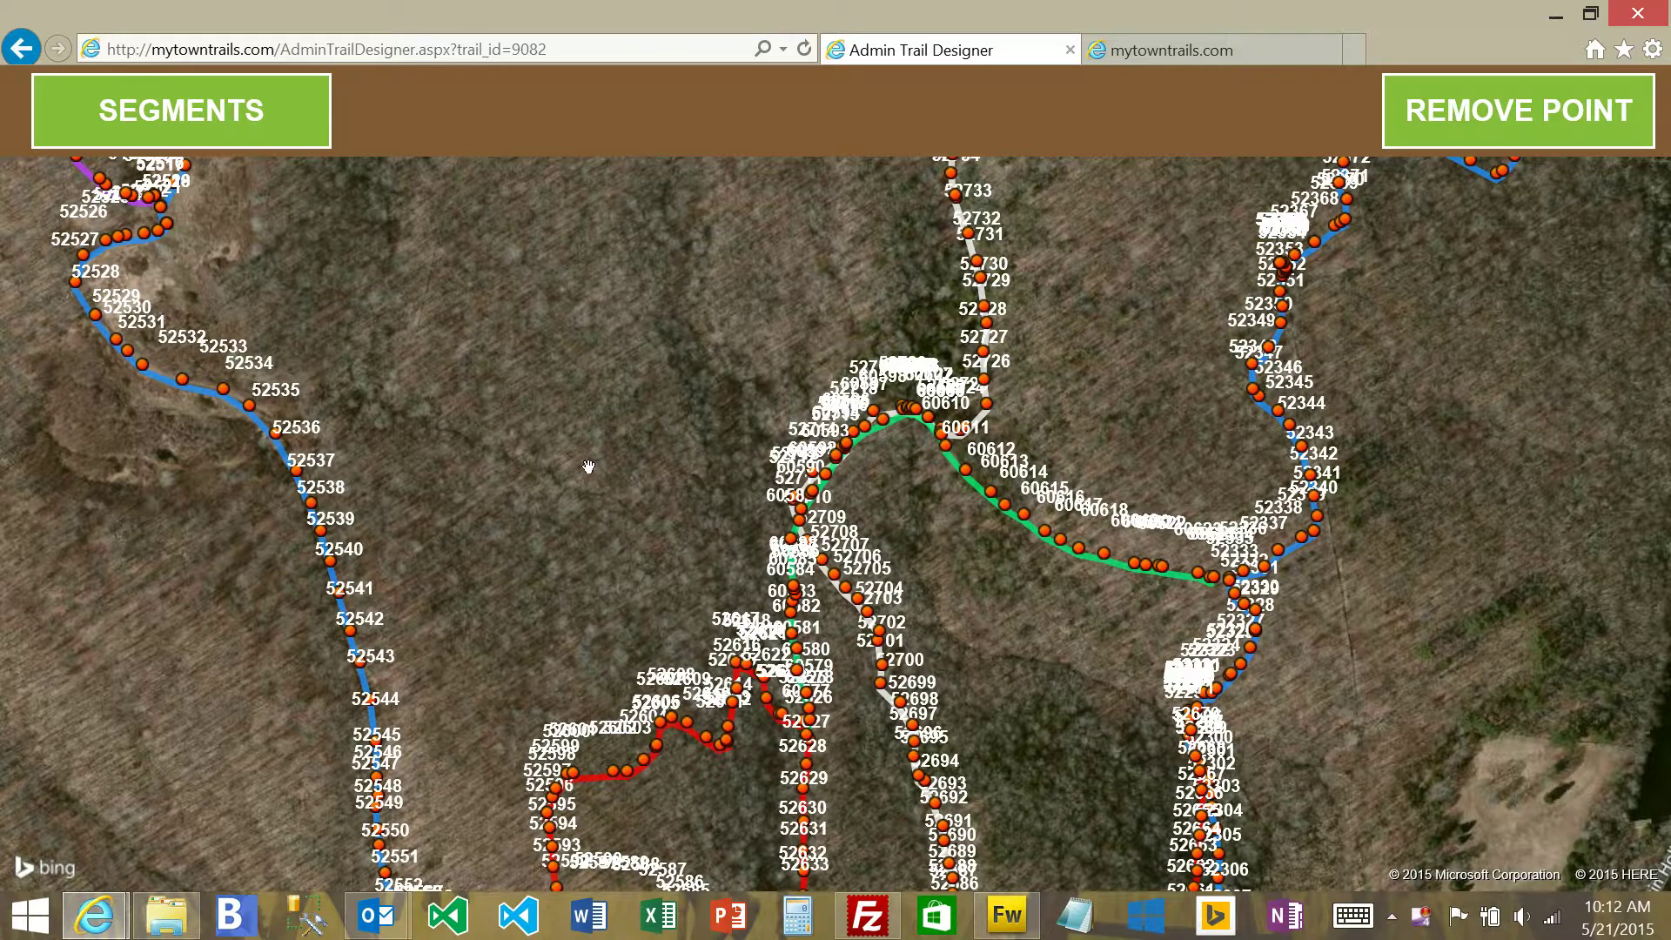
left_click_drag(601, 401, 626, 289)
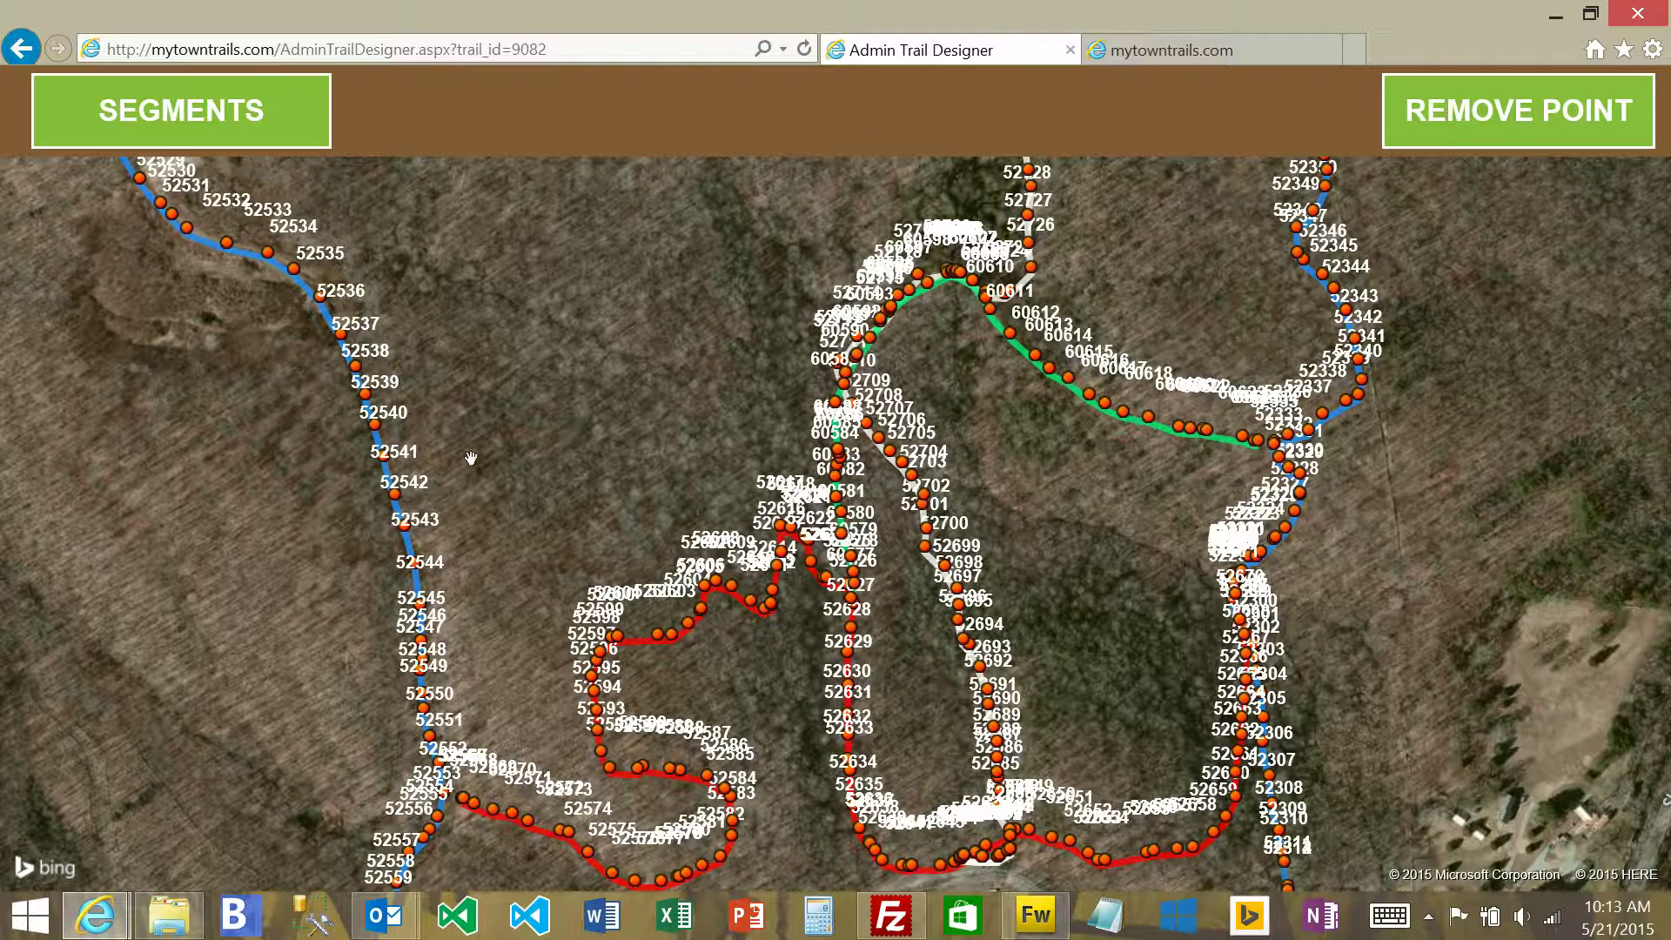
left_click(197, 118)
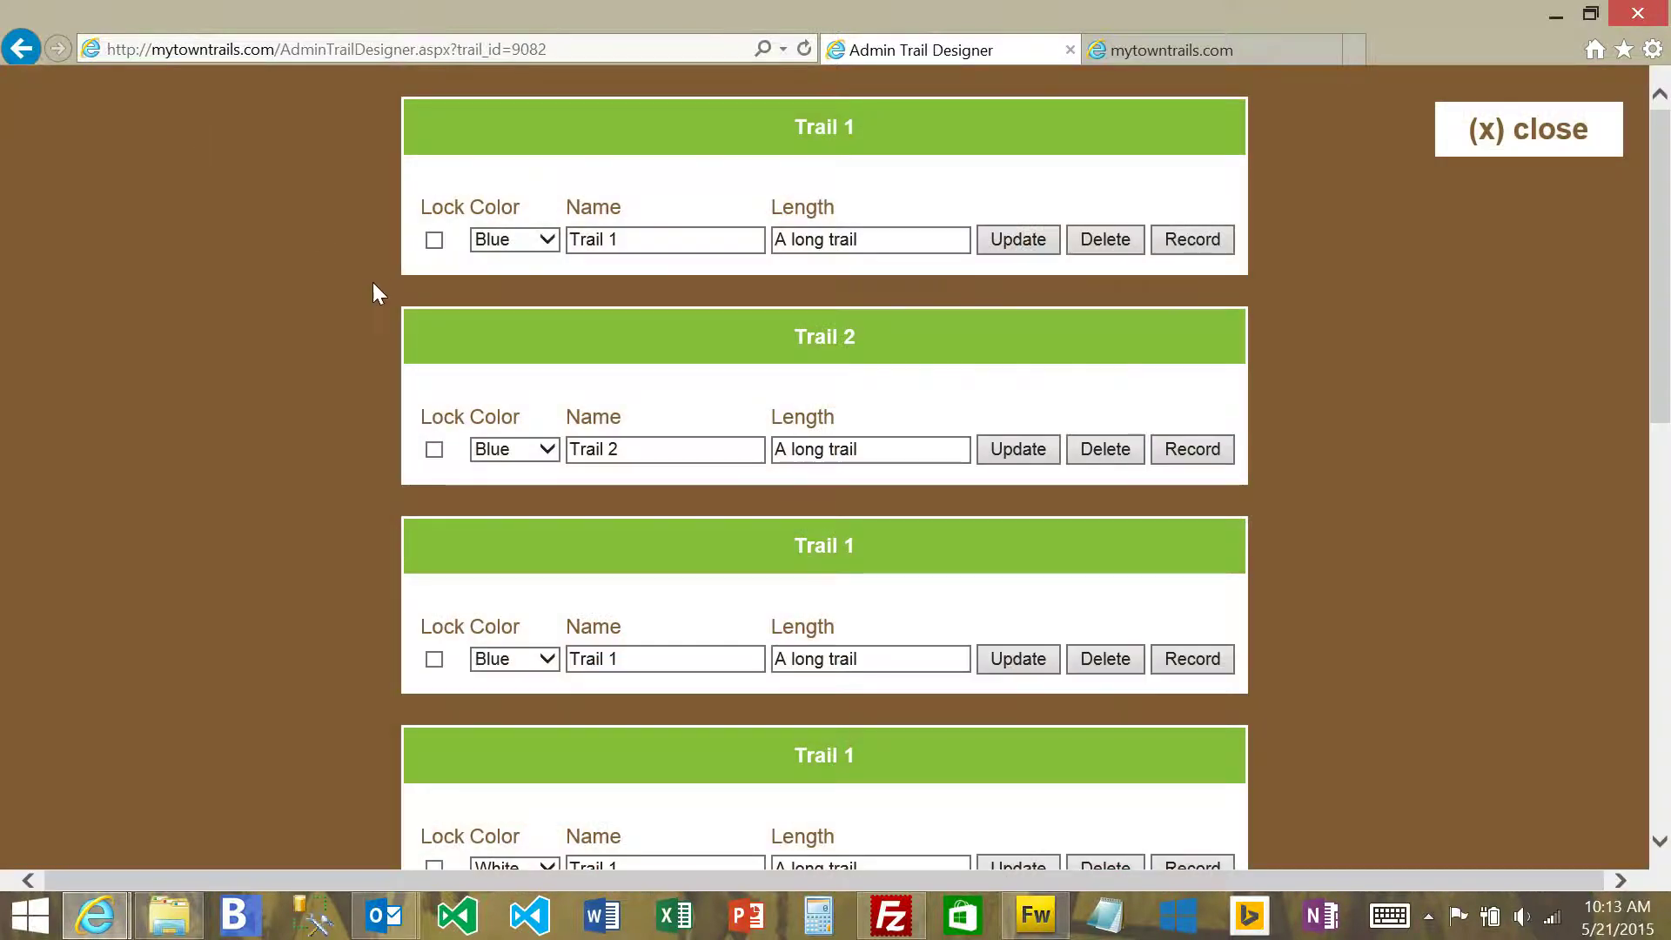
scroll(369, 287, "down", 3)
scroll(363, 335, "up", 3)
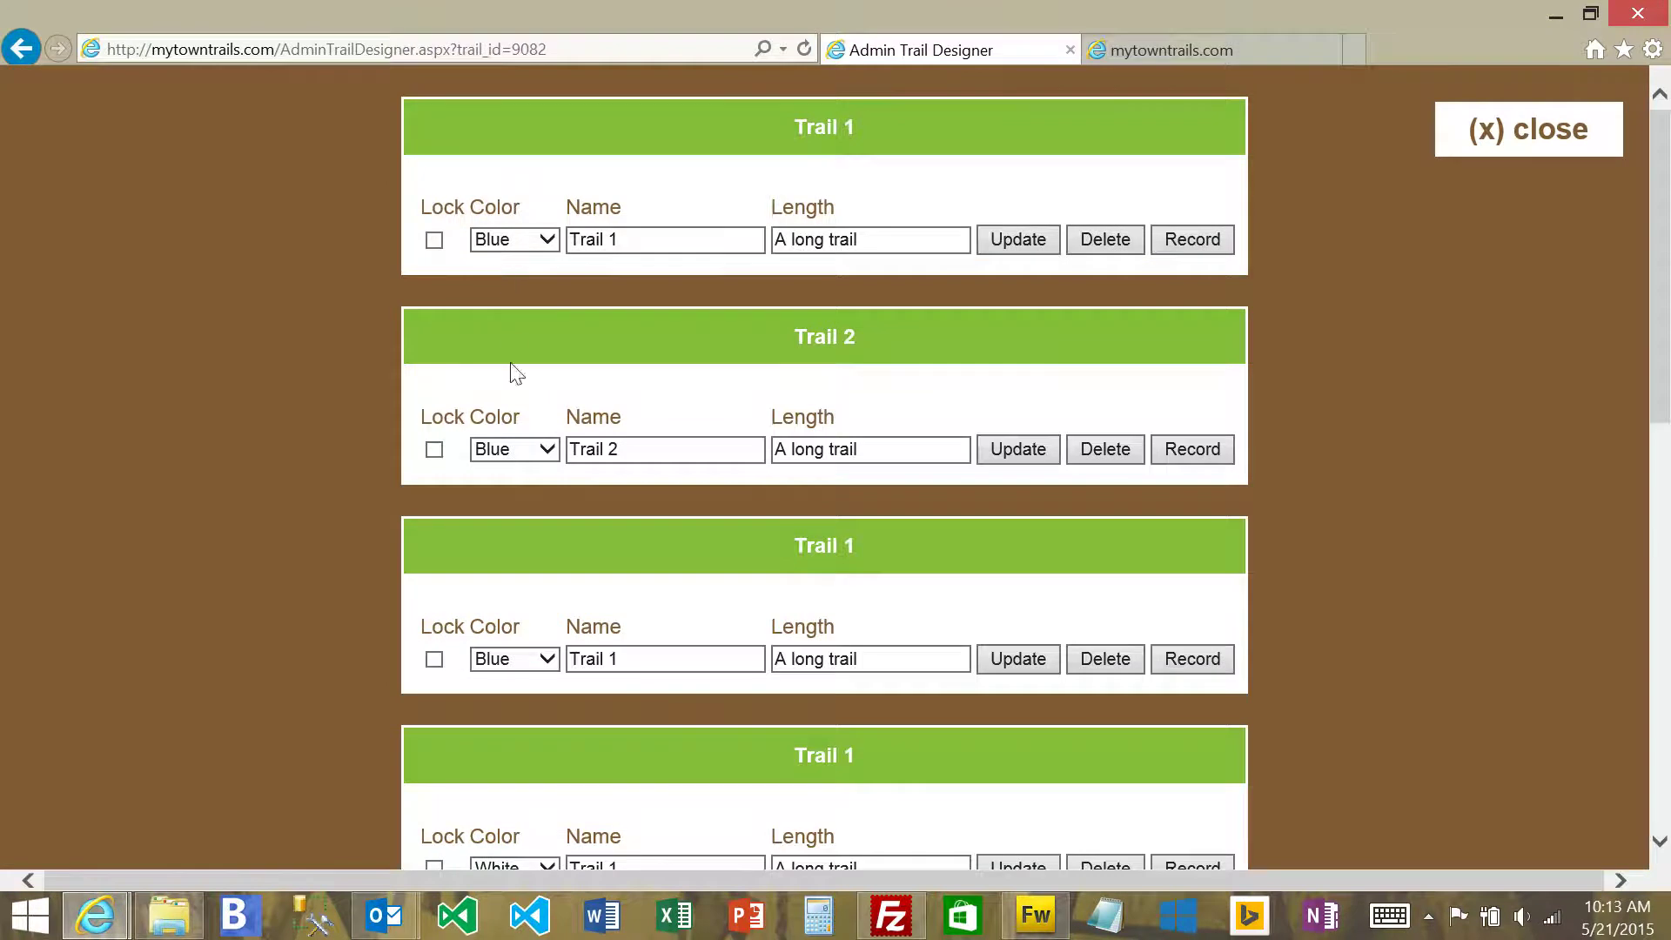
scroll(513, 373, "down", 5)
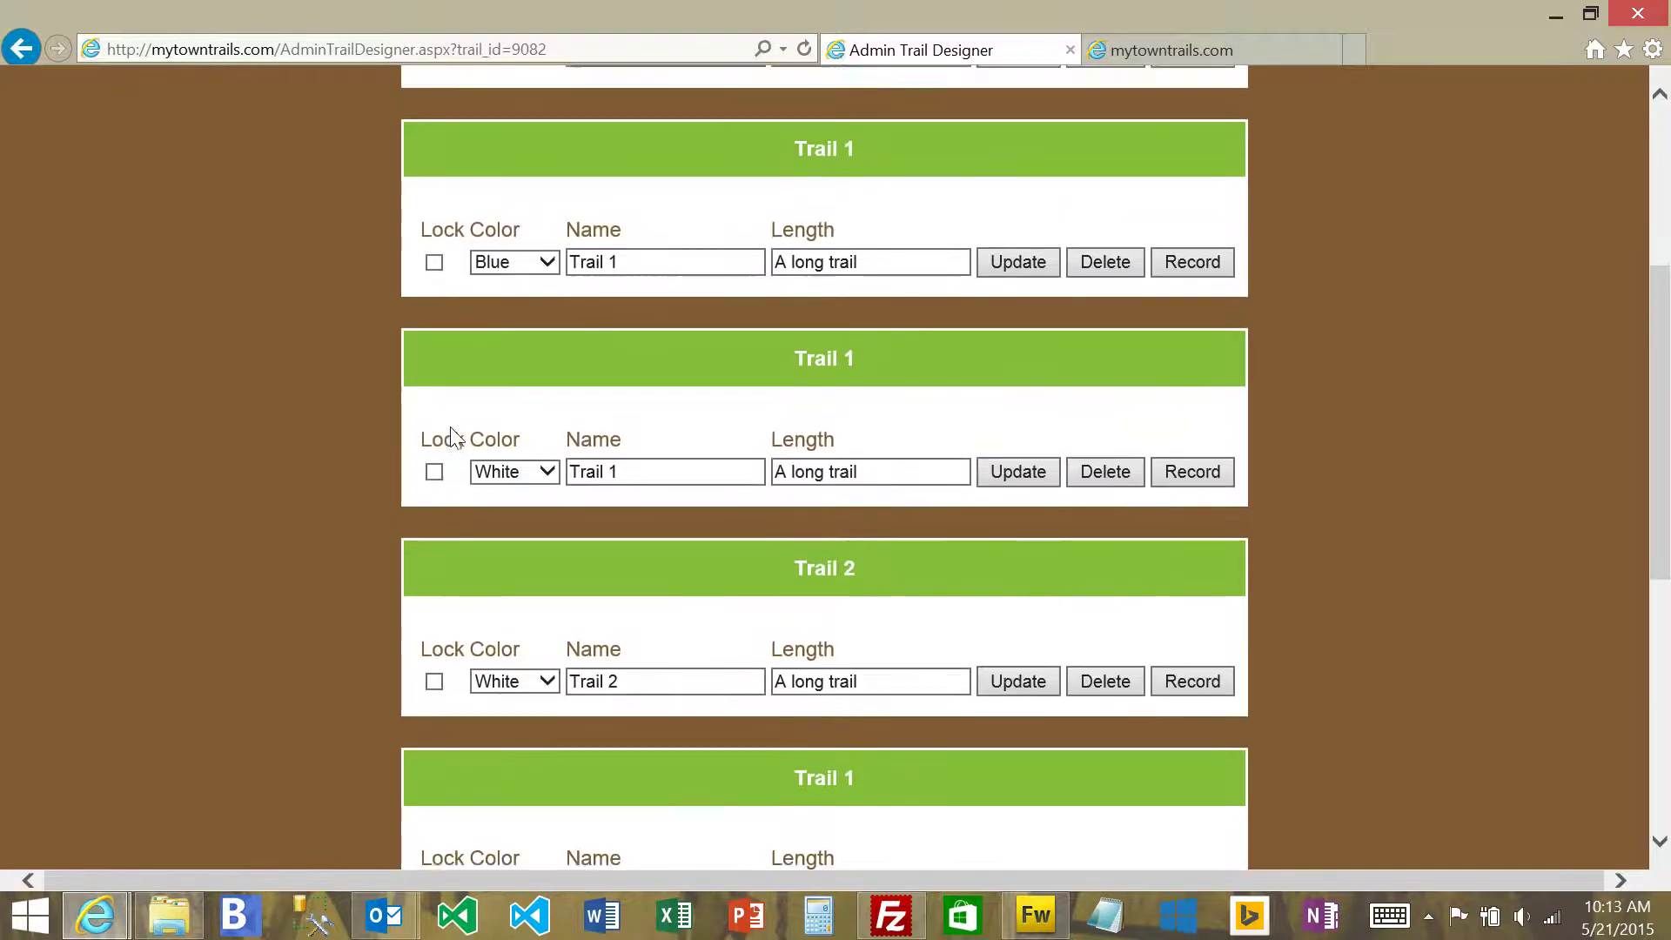
scroll(457, 431, "down", 2)
scroll(474, 331, "up", 7)
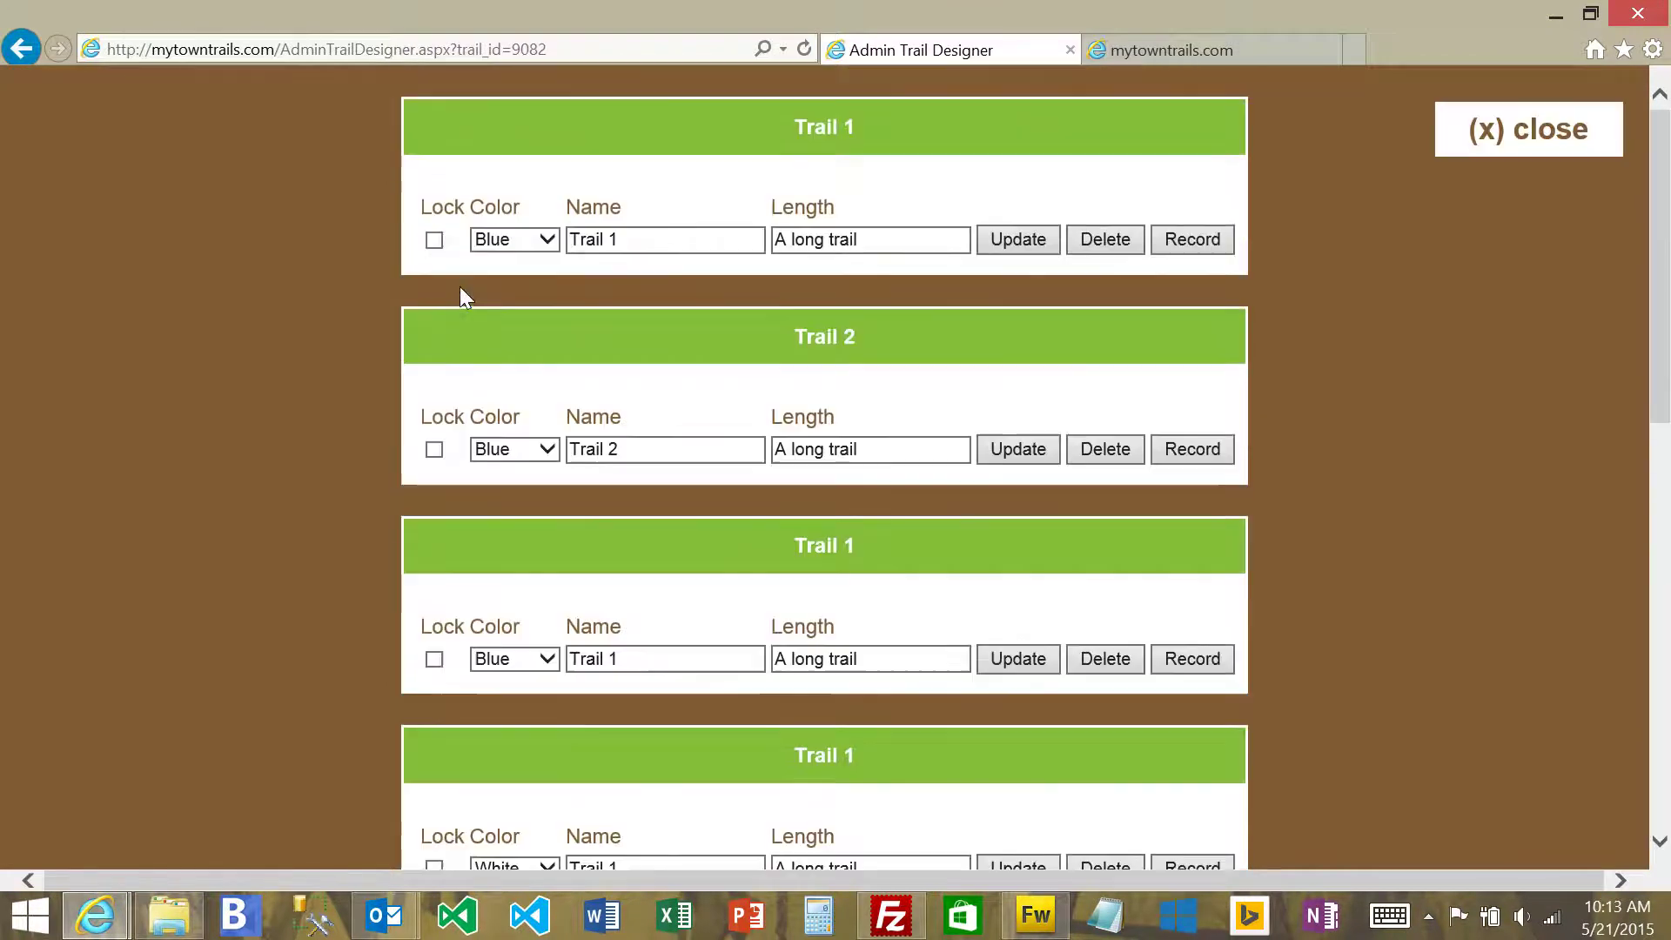
scroll(522, 462, "down", 4)
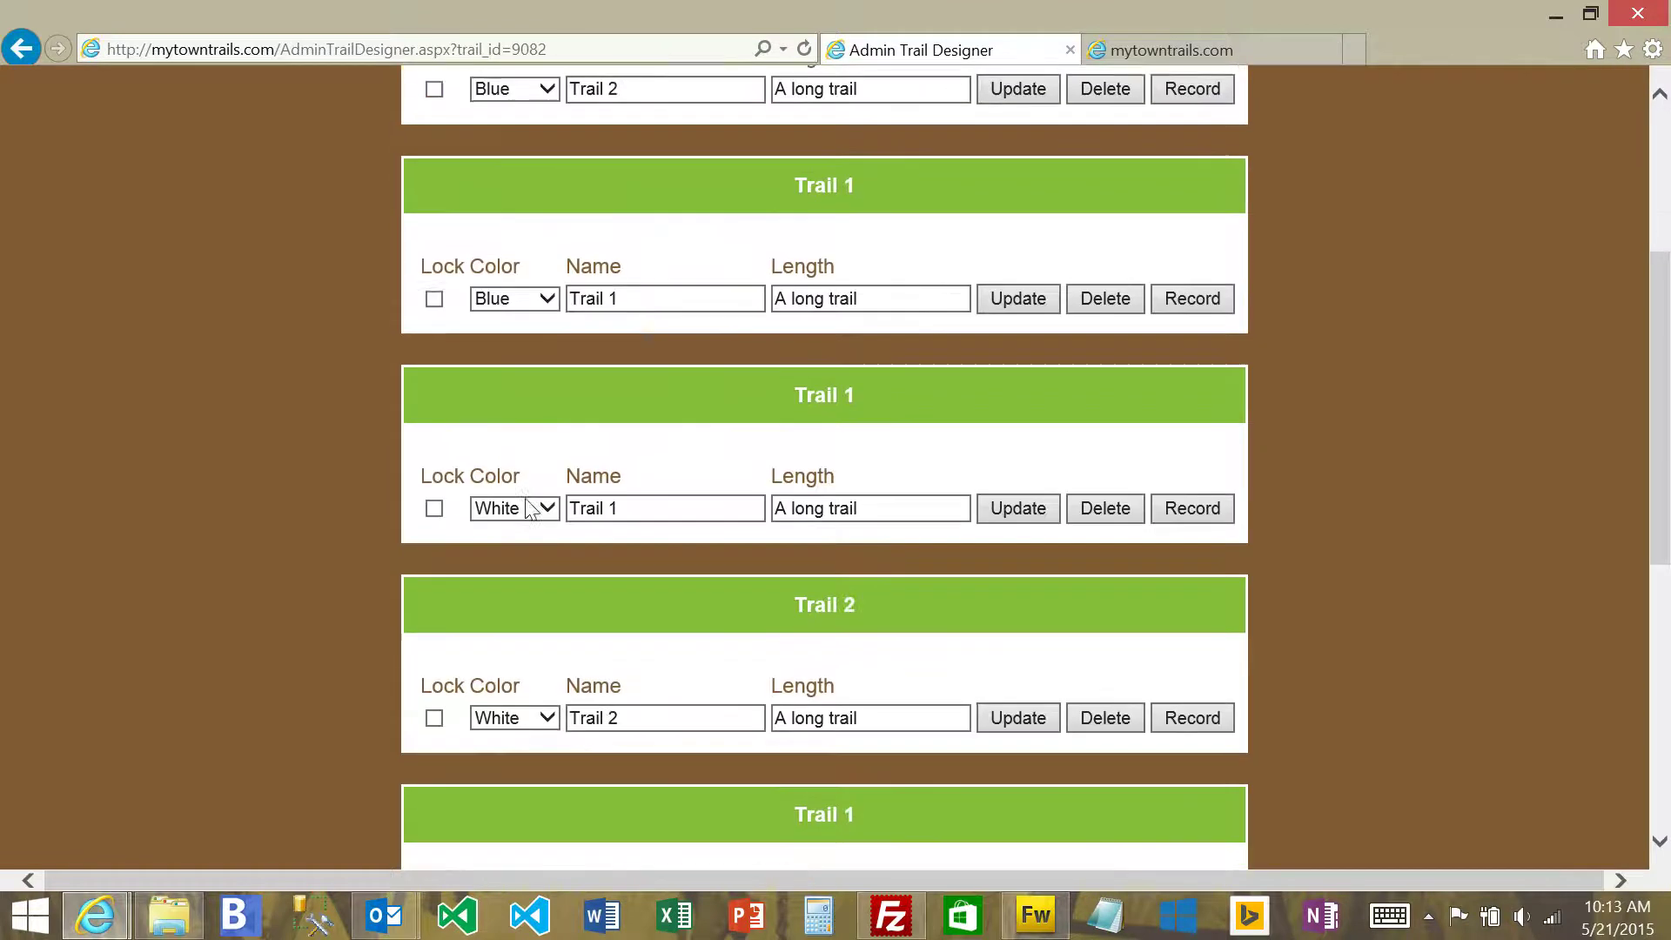
scroll(522, 511, "down", 3)
scroll(525, 504, "down", 3)
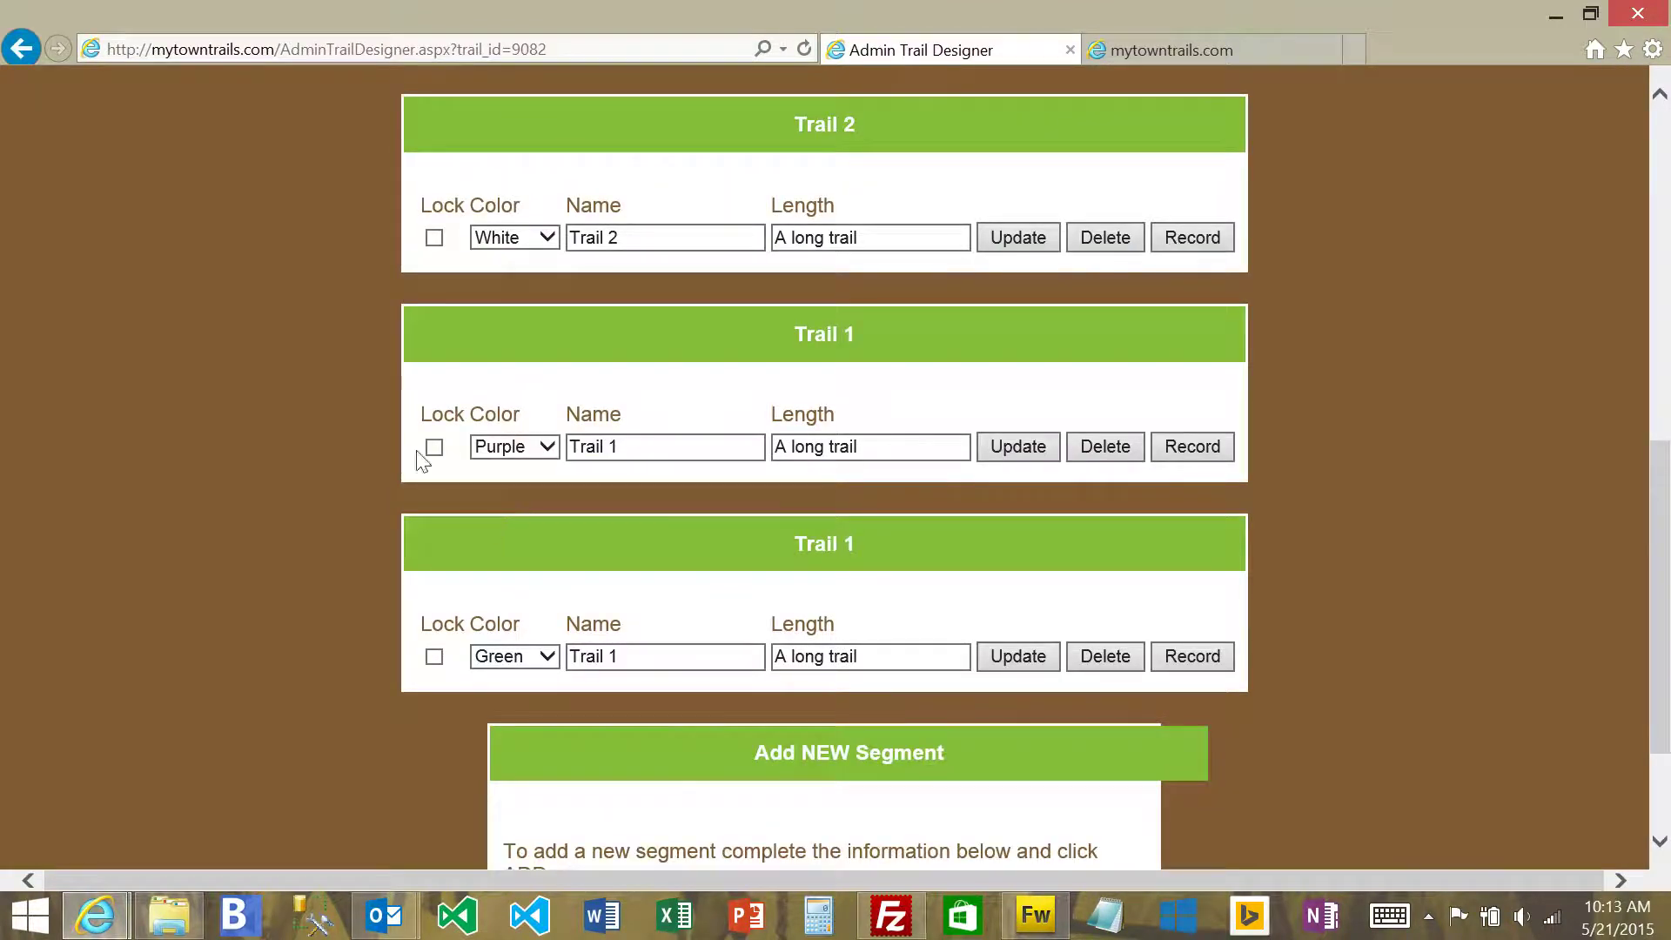
scroll(1010, 284, "up", 8)
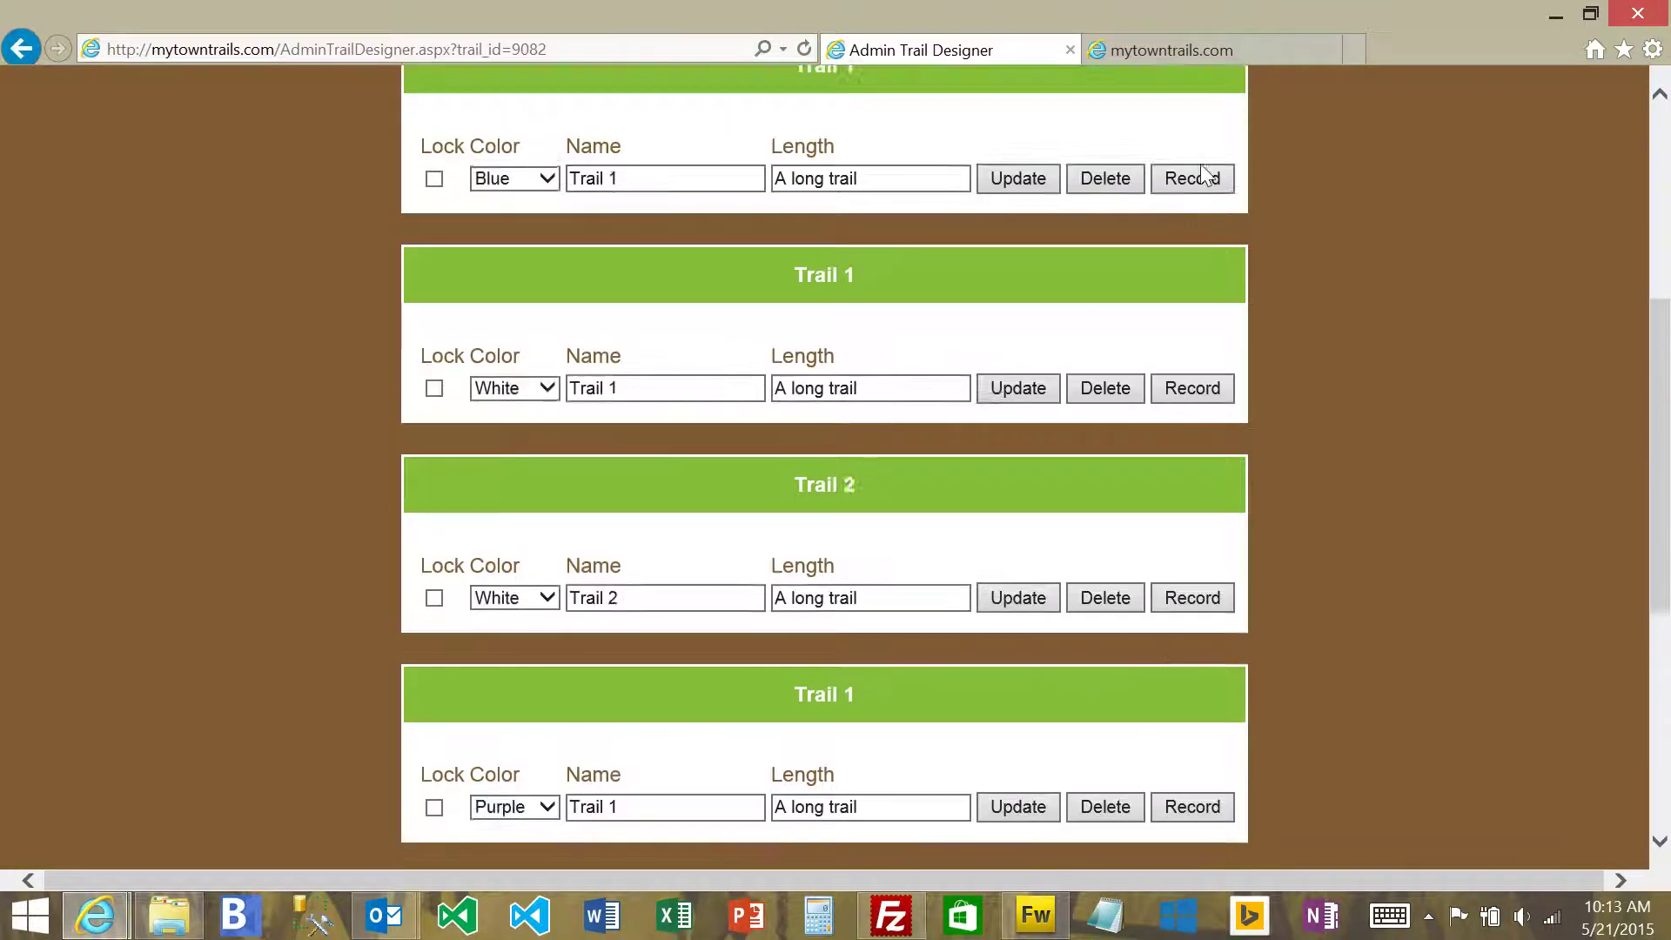
left_click(1513, 143)
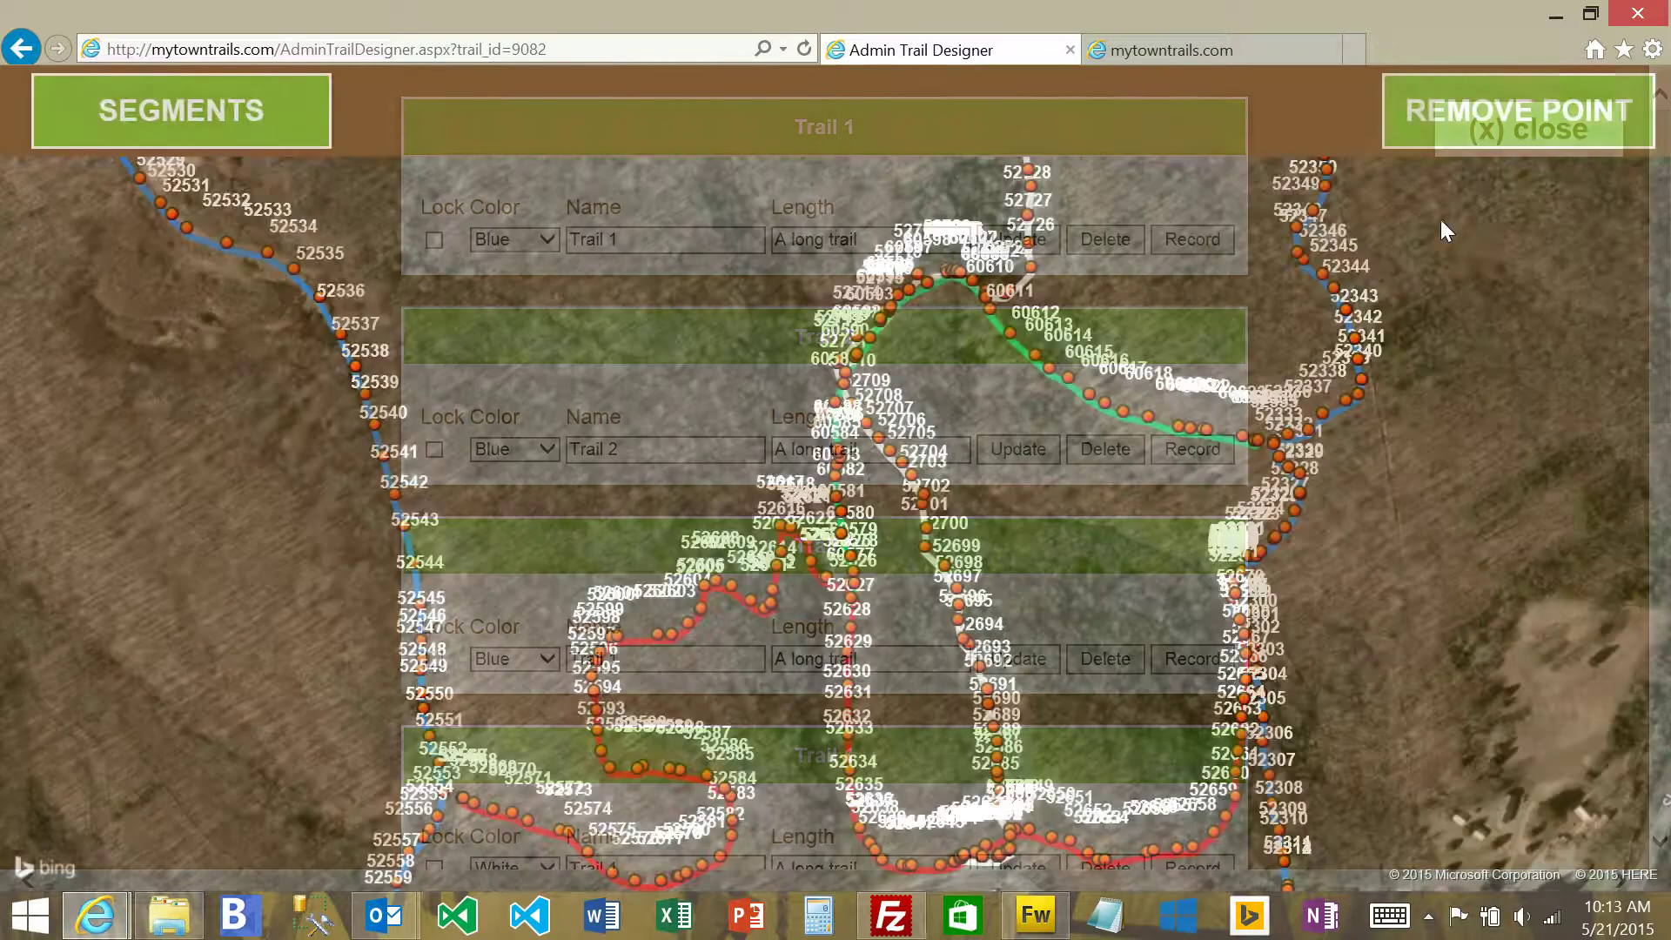
Drag purple trail end point 54071 right, then nudge it back left into line.
scroll(395, 227, "up", 1)
left_click_drag(375, 640, 421, 601)
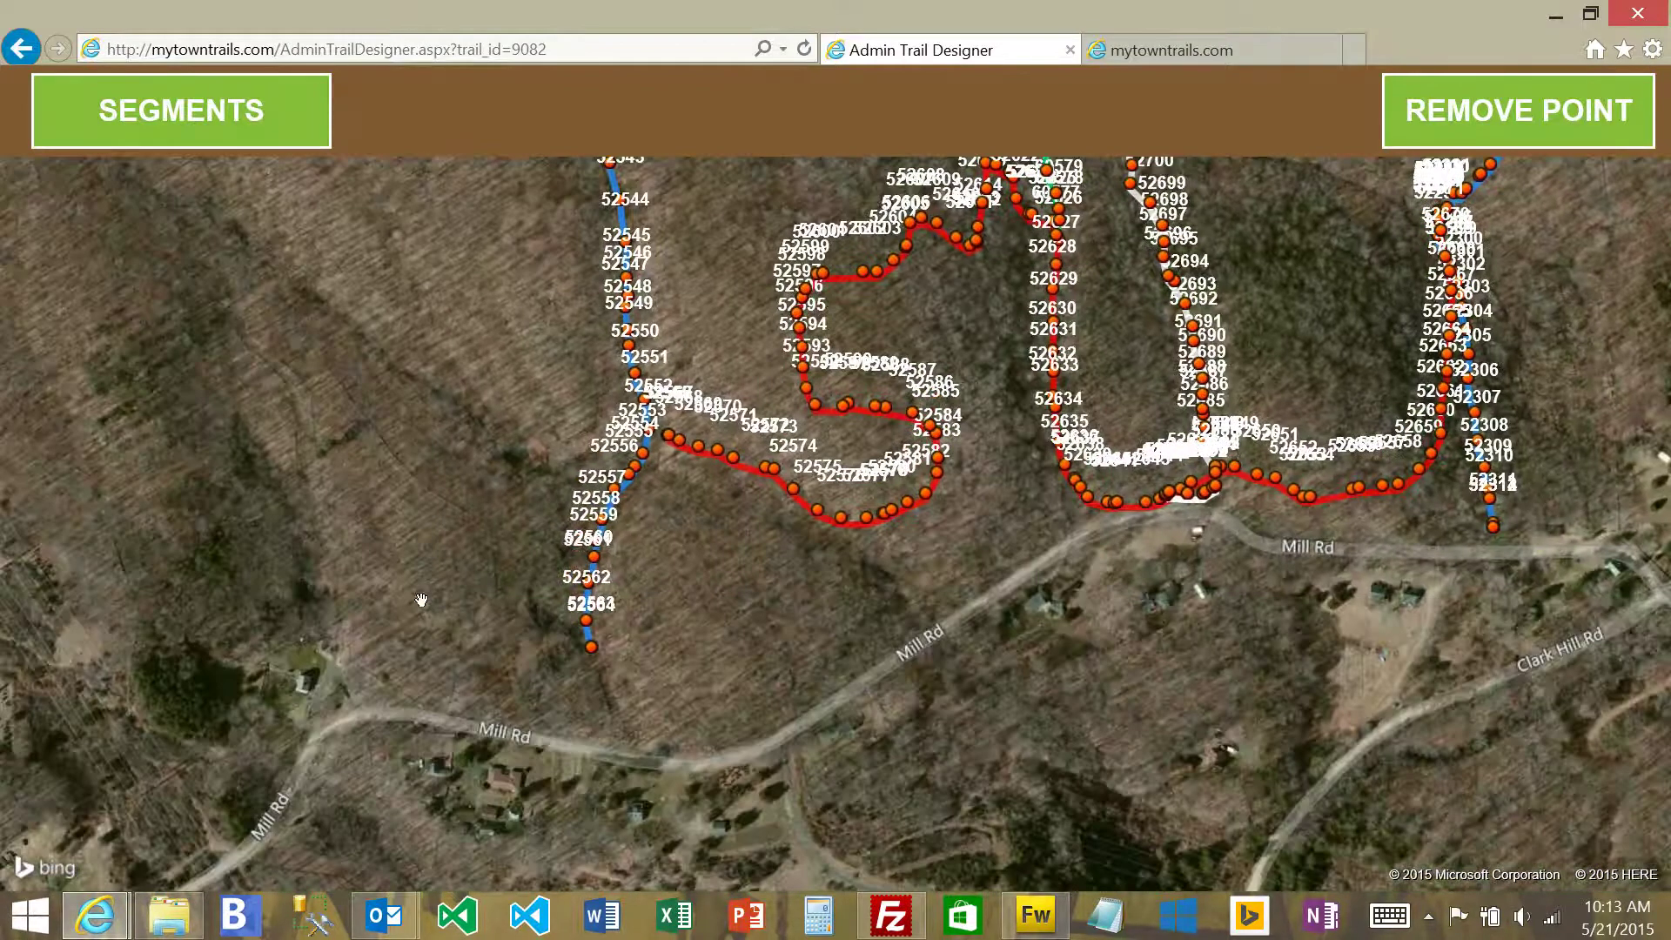
left_click_drag(447, 384, 366, 791)
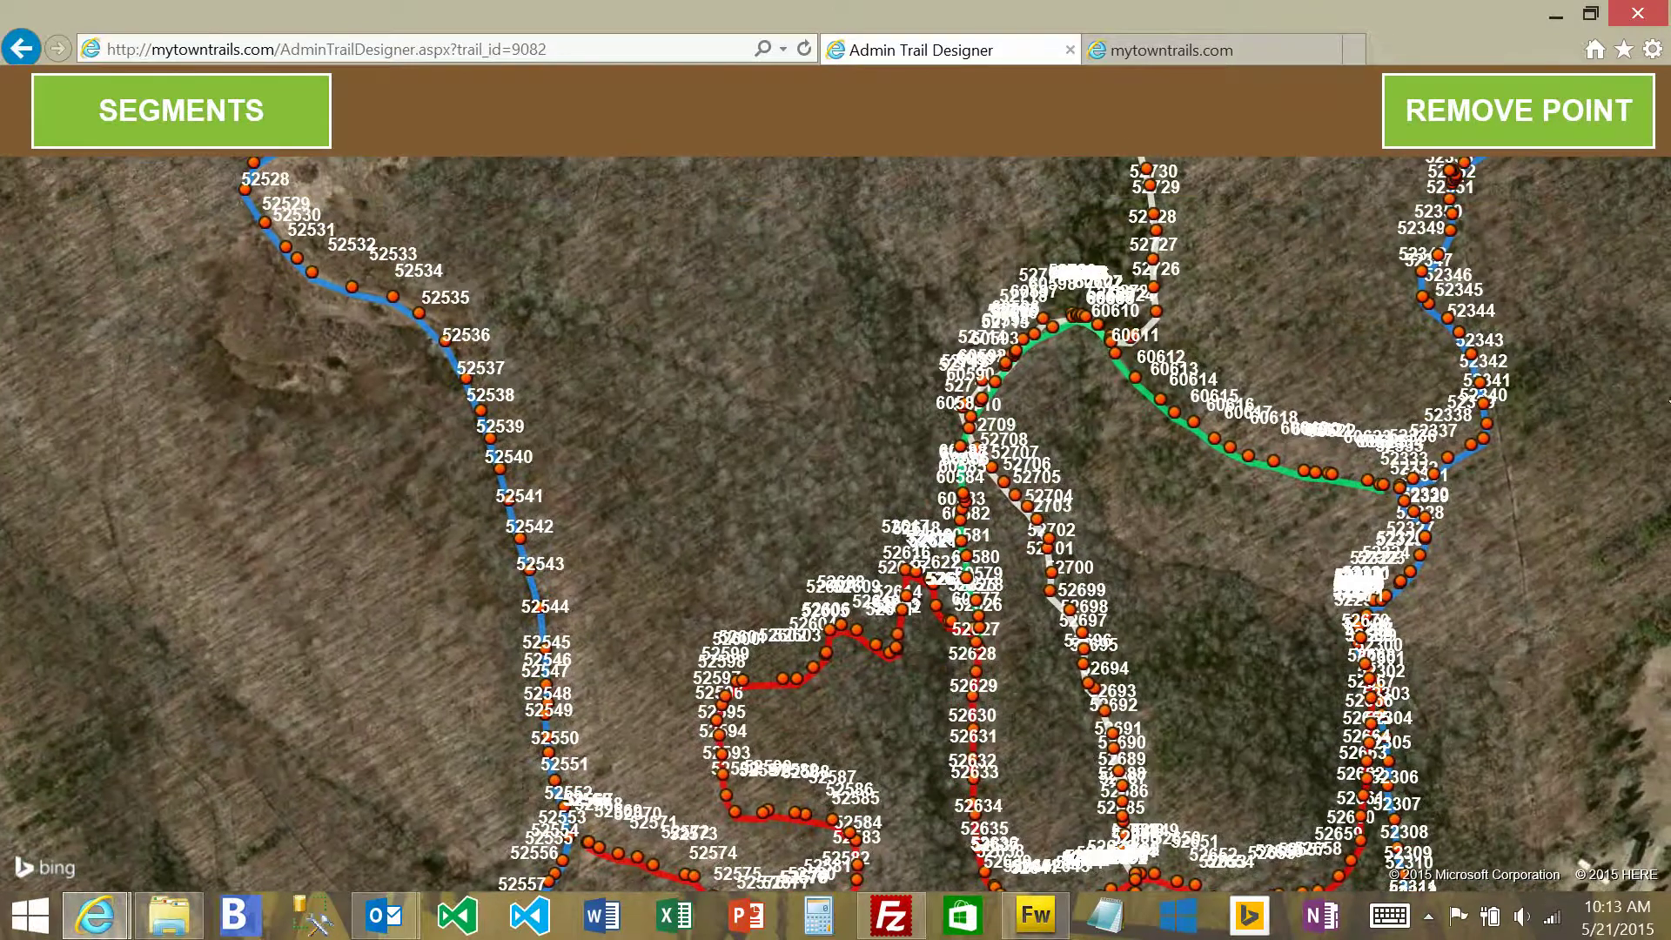
left_click_drag(1618, 318, 1295, 632)
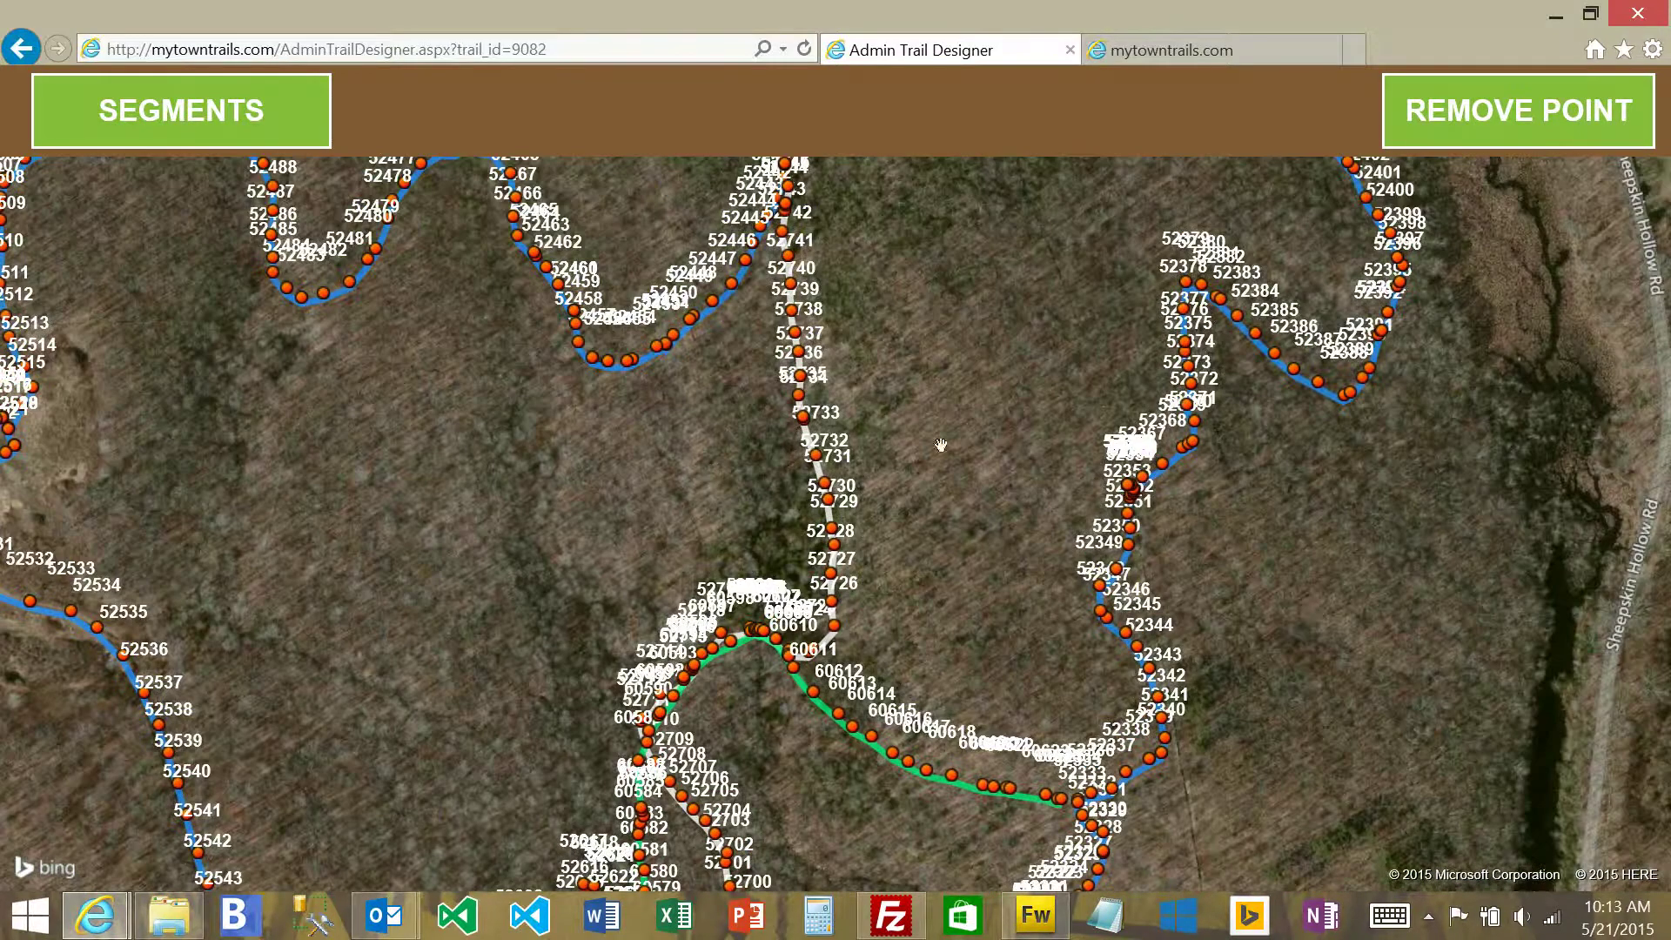
left_click_drag(597, 495, 895, 279)
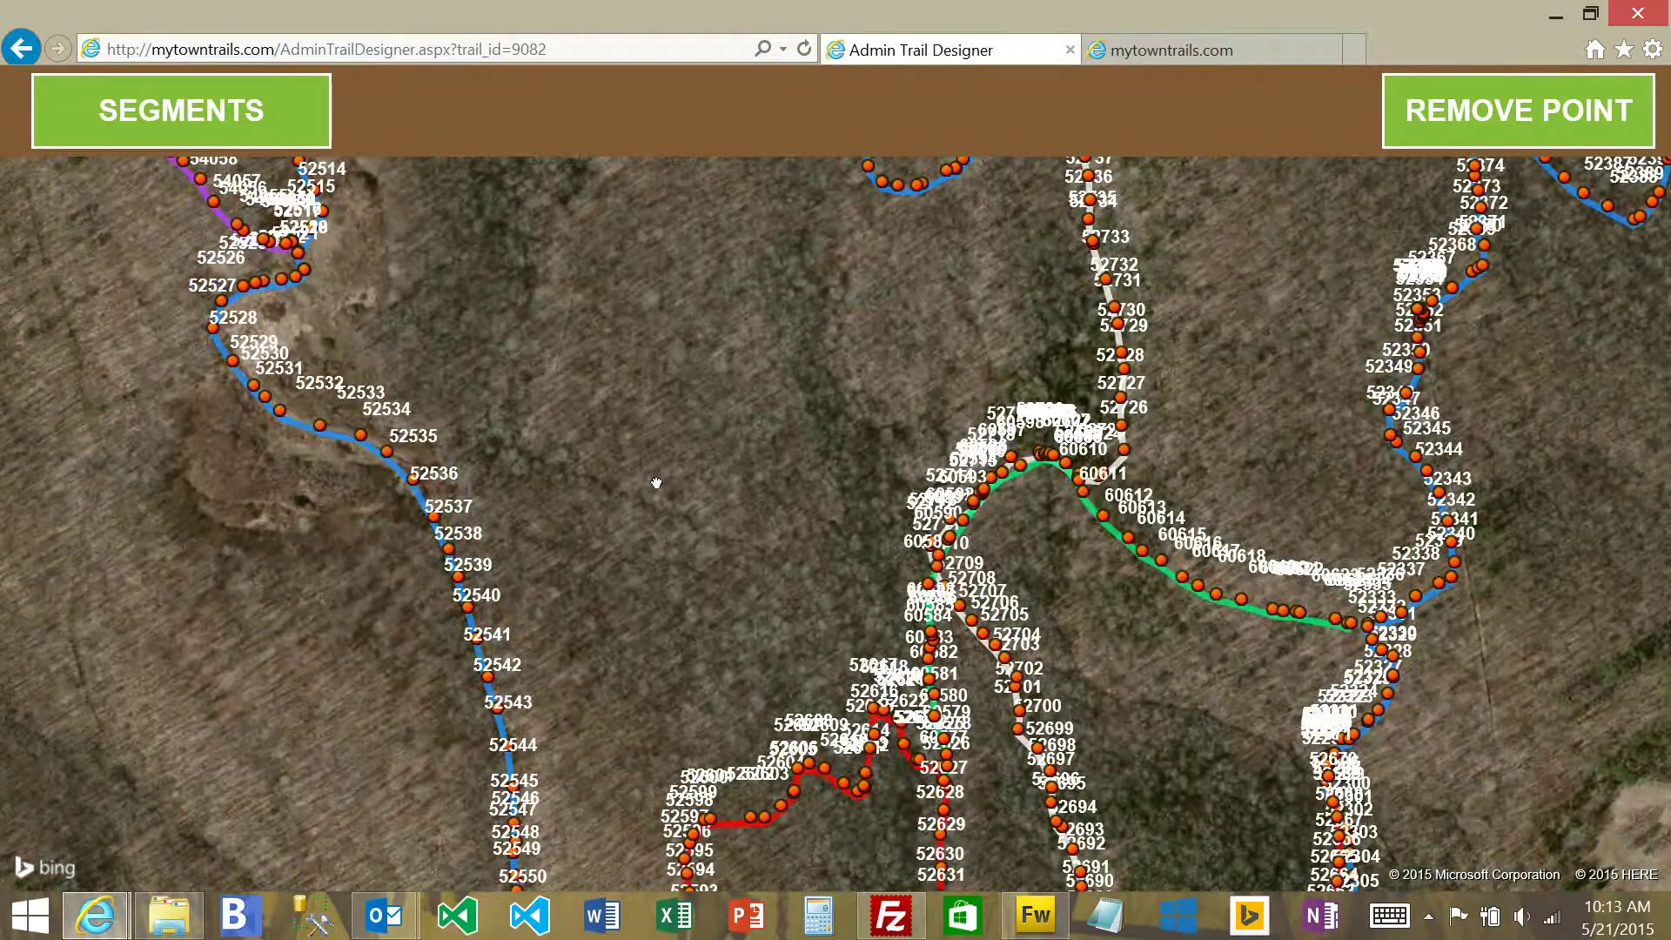
left_click_drag(656, 482, 801, 622)
left_click_drag(209, 328, 278, 723)
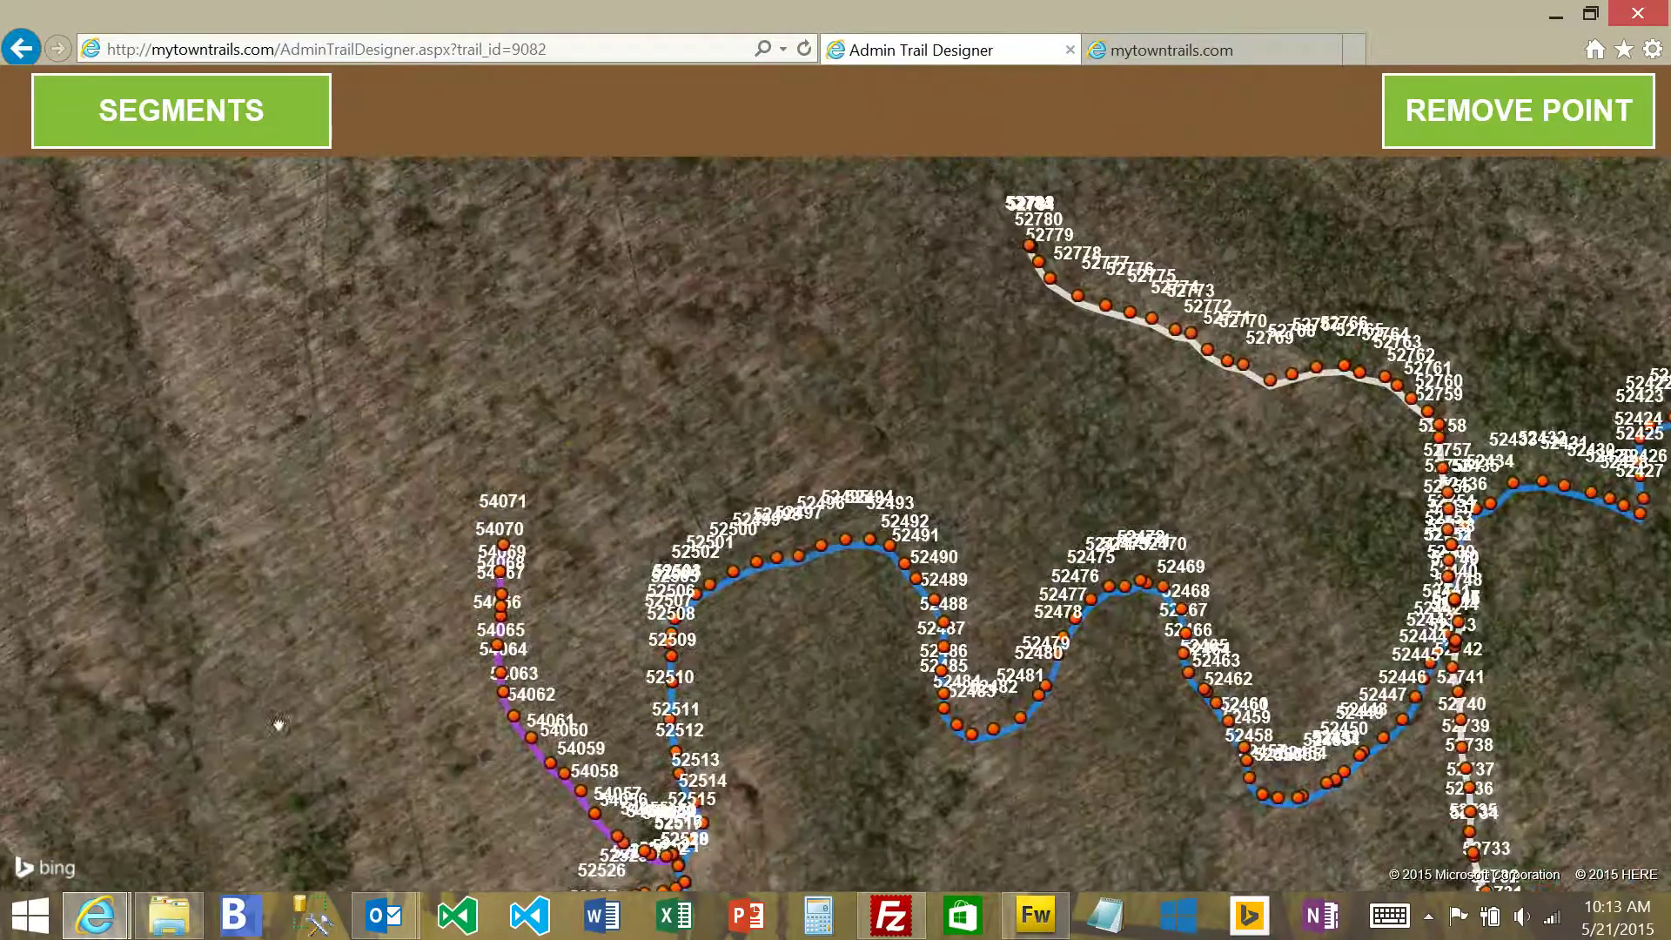
scroll(429, 484, "up", 3)
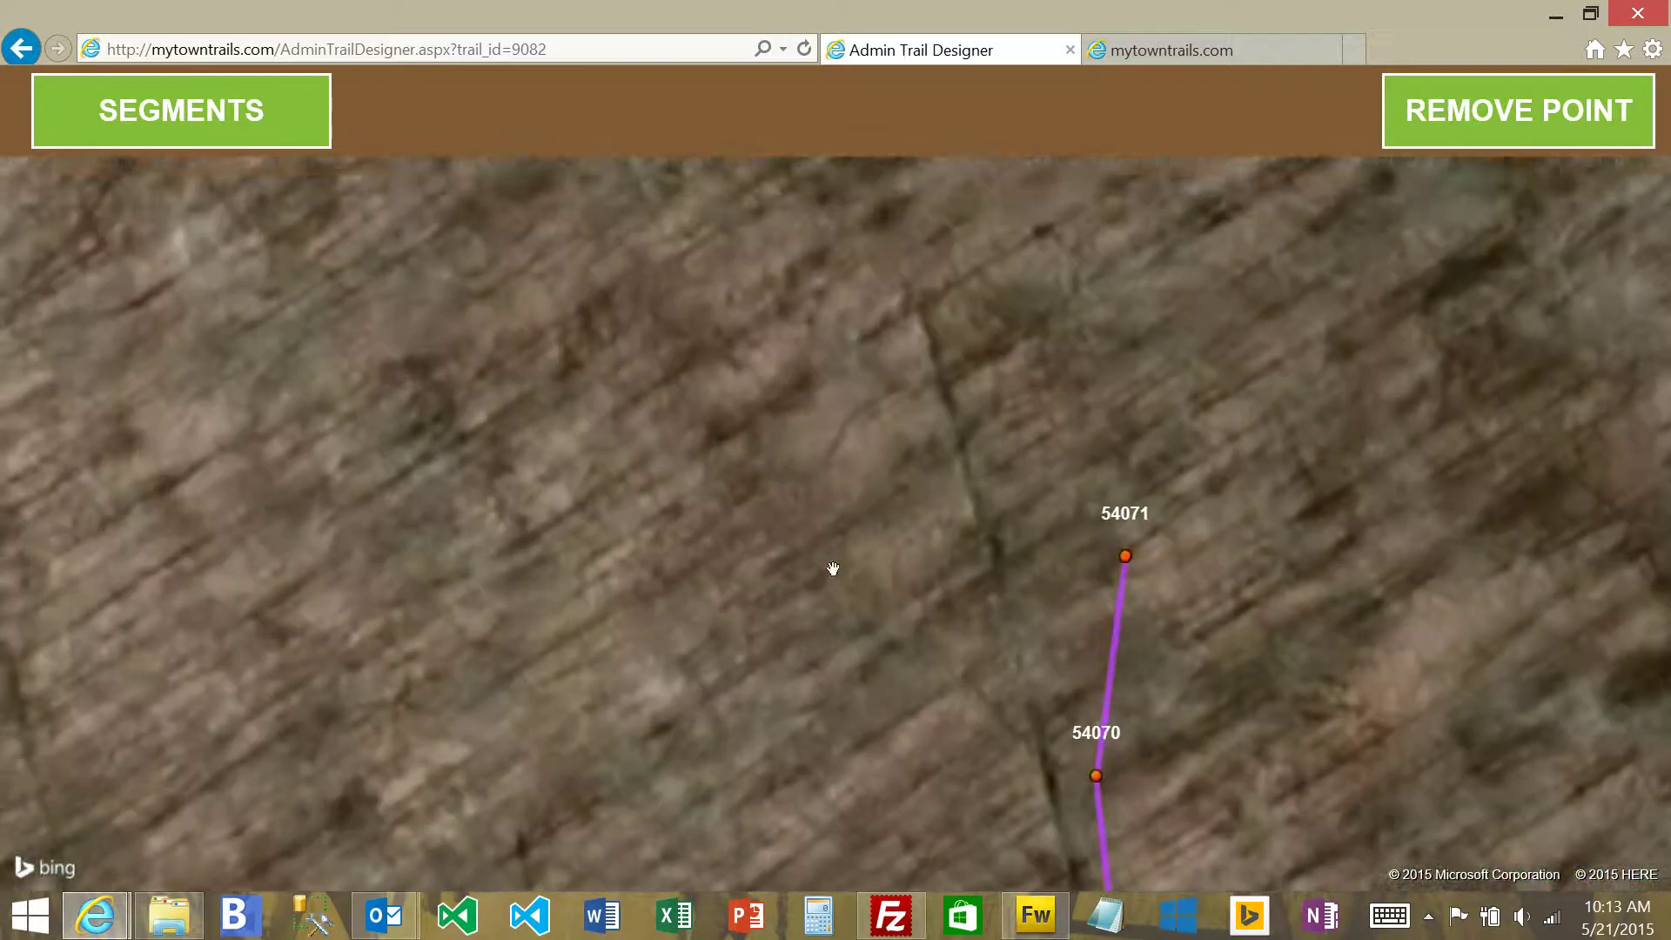
left_click_drag(832, 571, 593, 421)
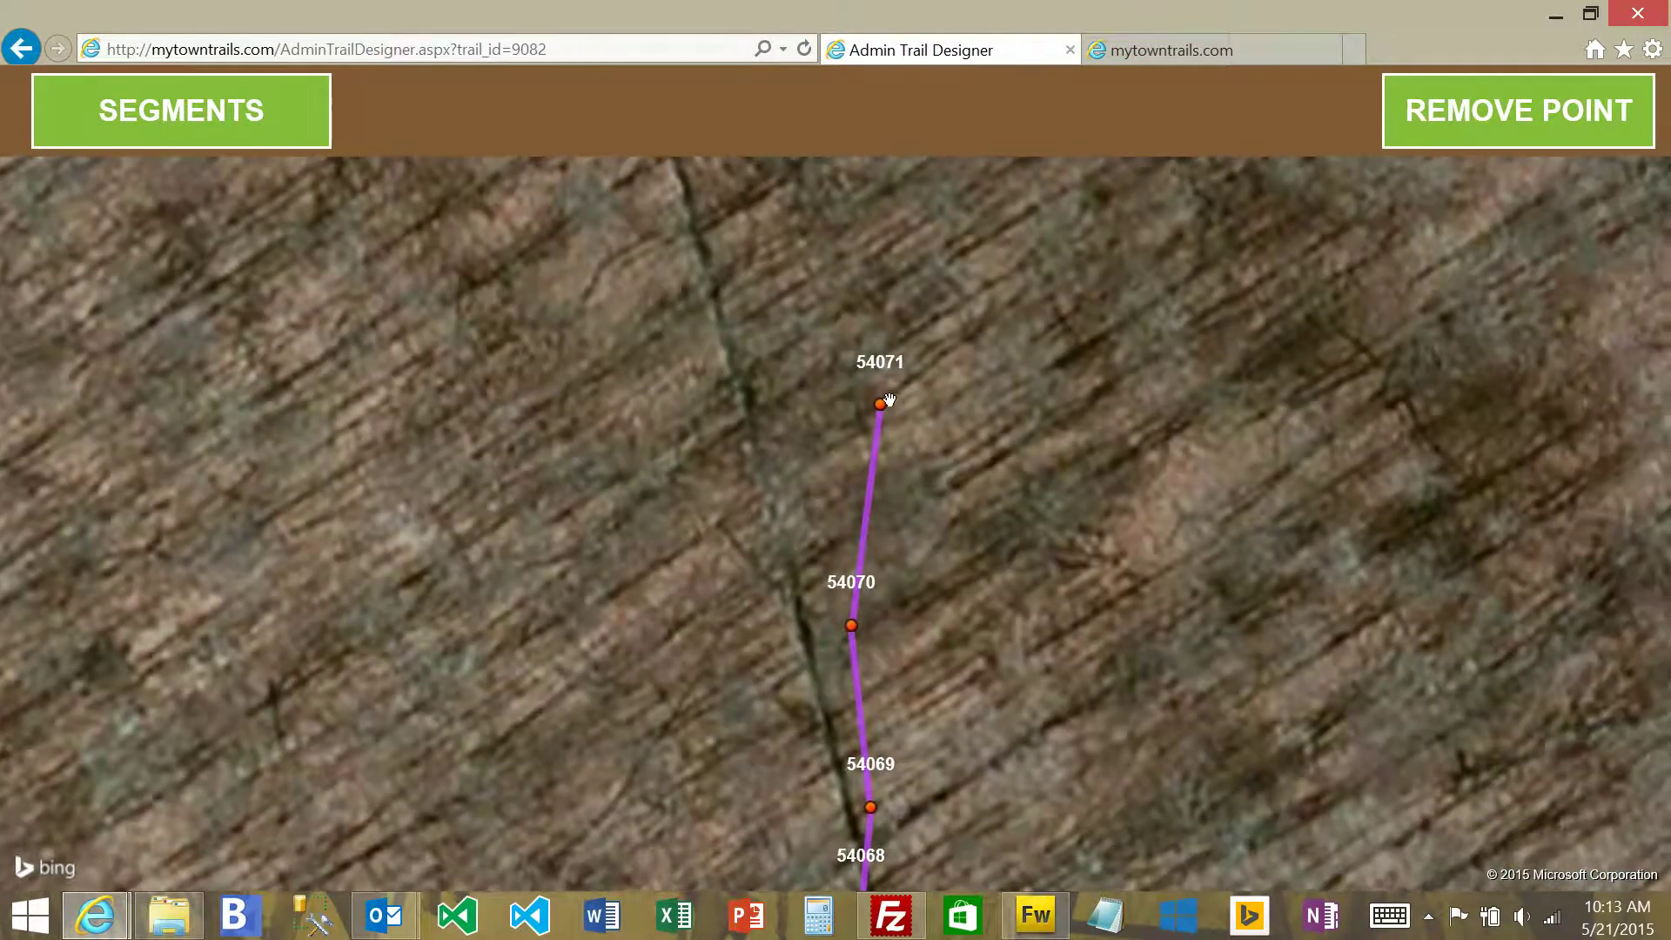
left_click_drag(889, 399, 961, 392)
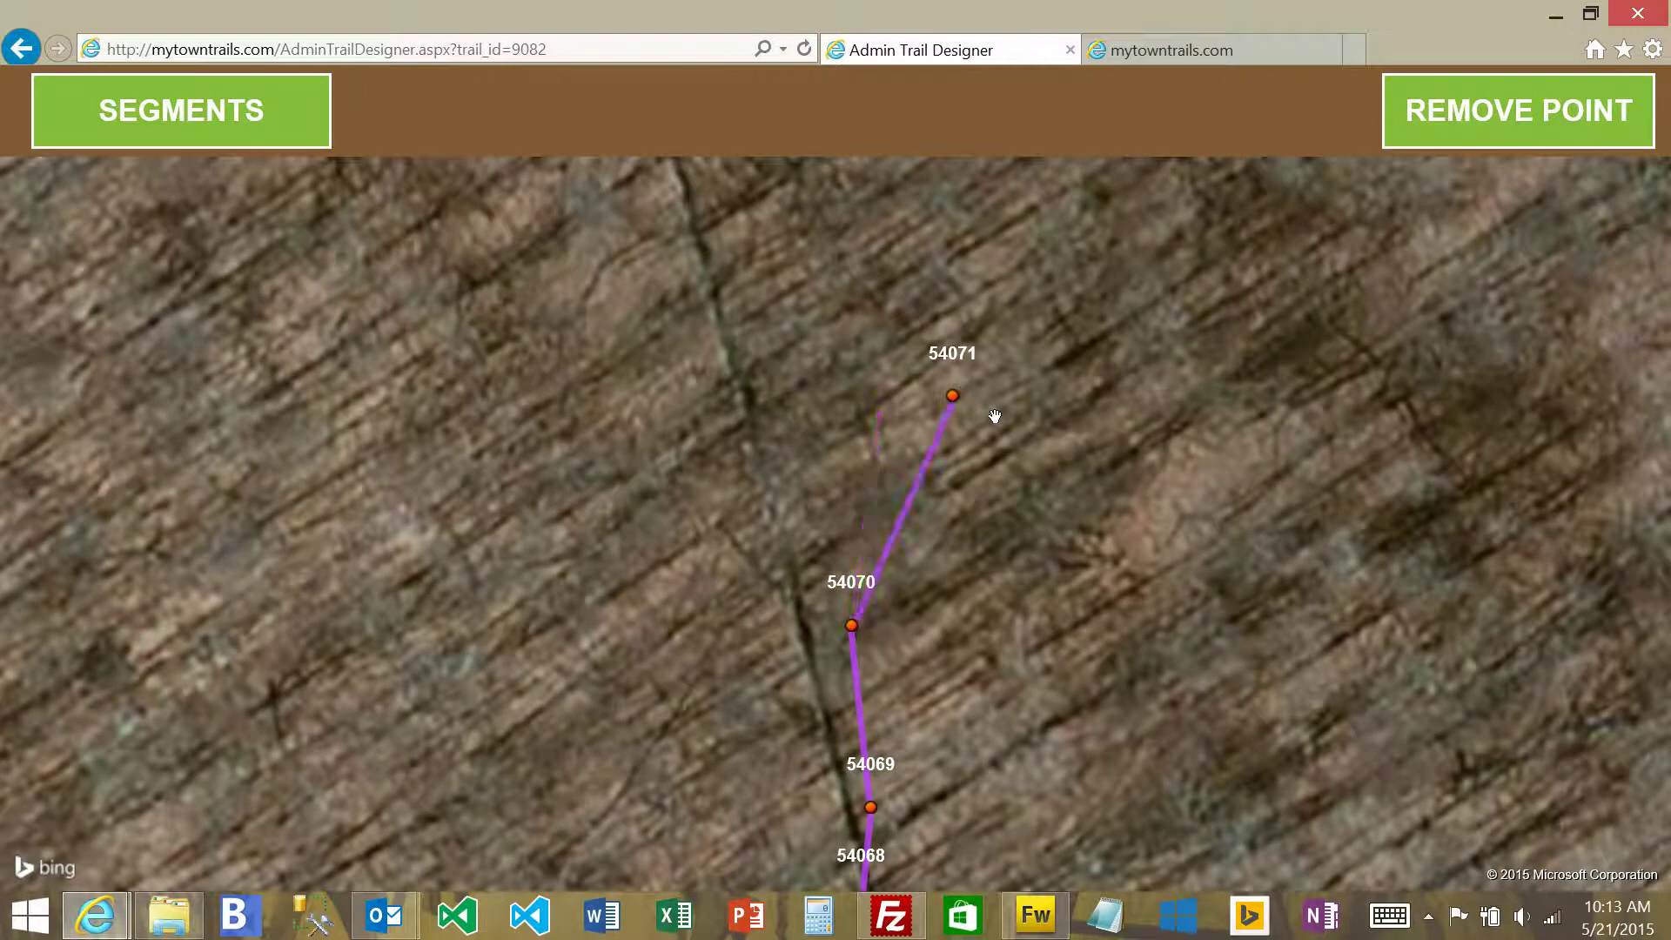
left_click_drag(953, 394, 893, 383)
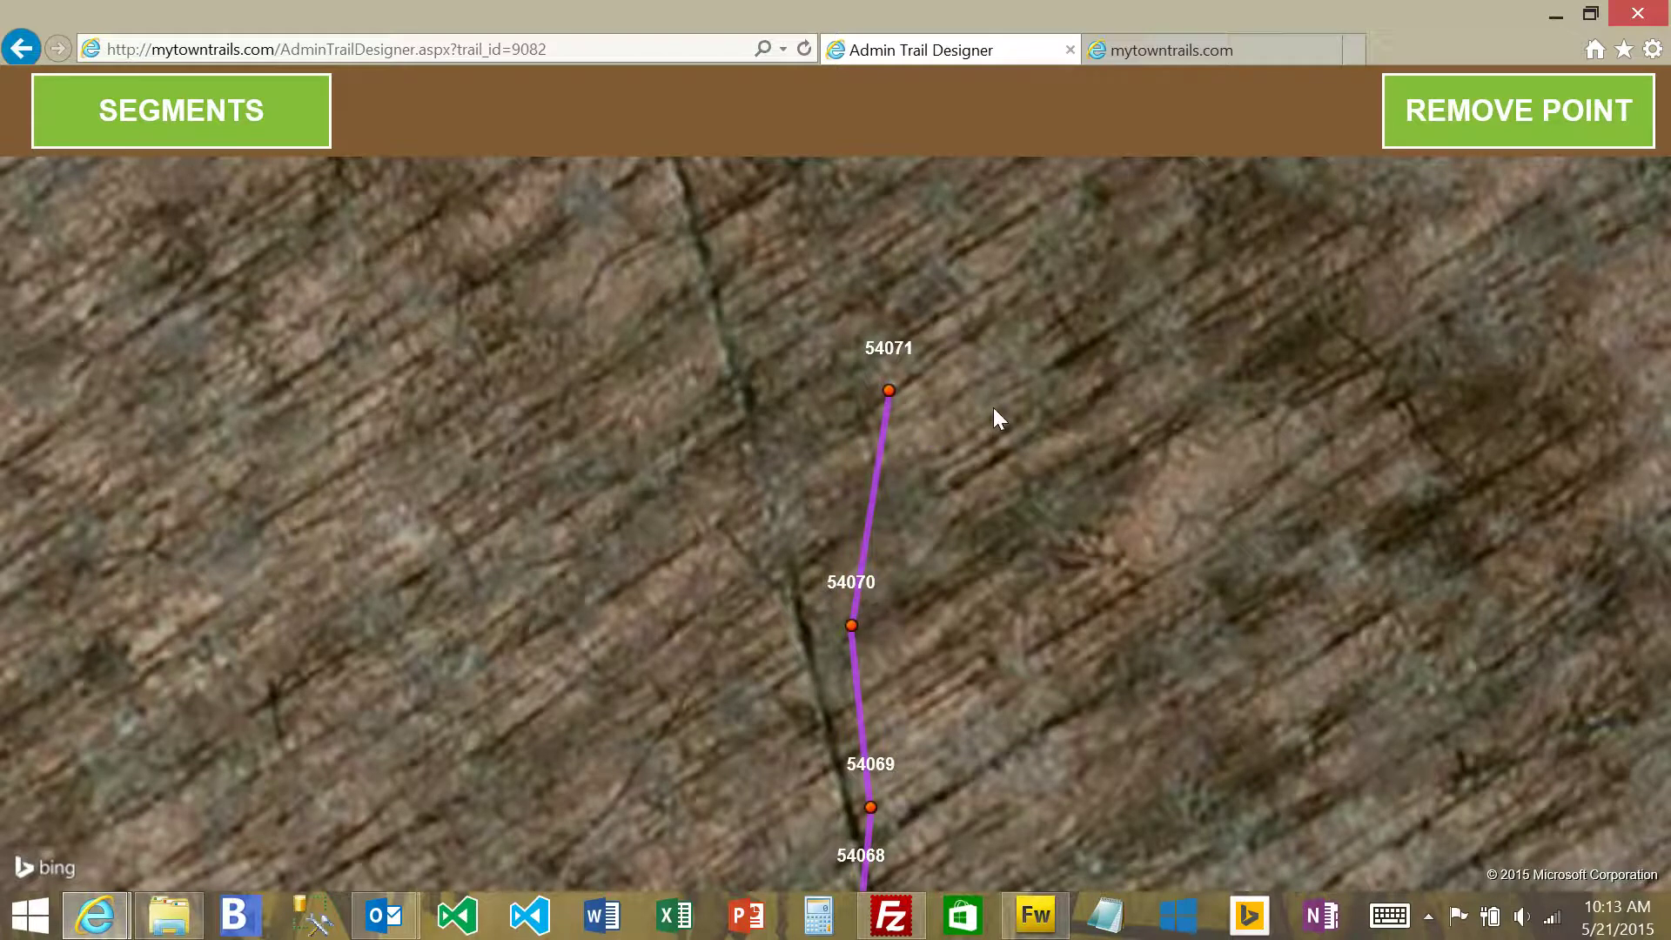
scroll(987, 418, "down", 4)
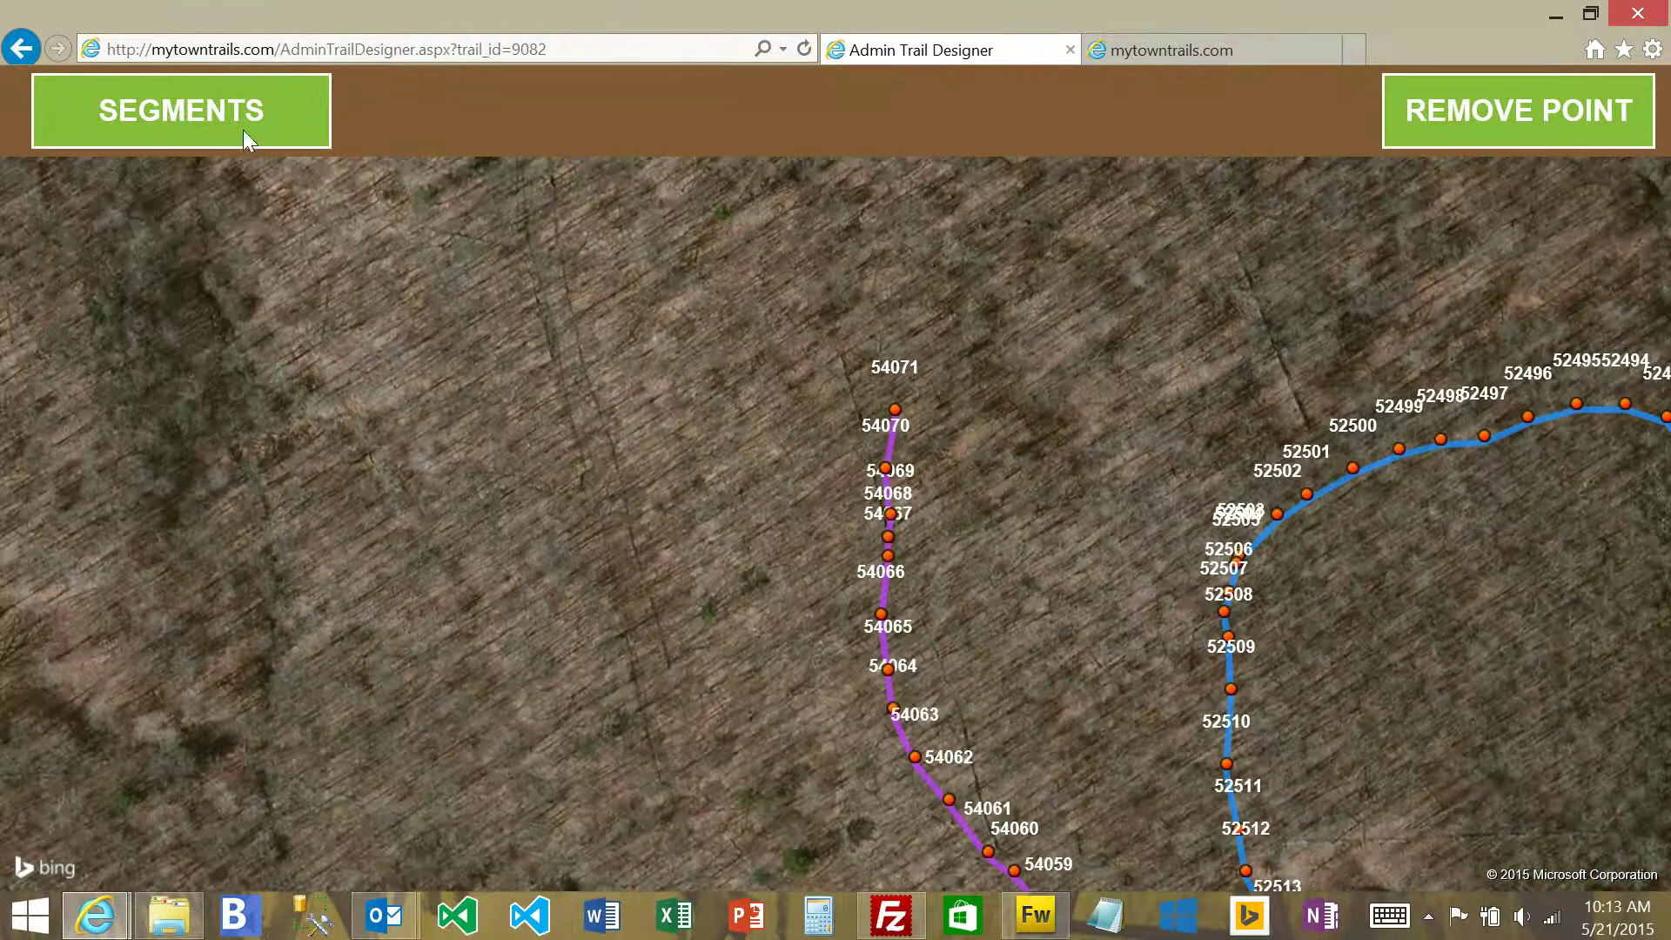
Lock the first Trail 1 segment and save it with Update.
left_click(235, 115)
left_click(433, 240)
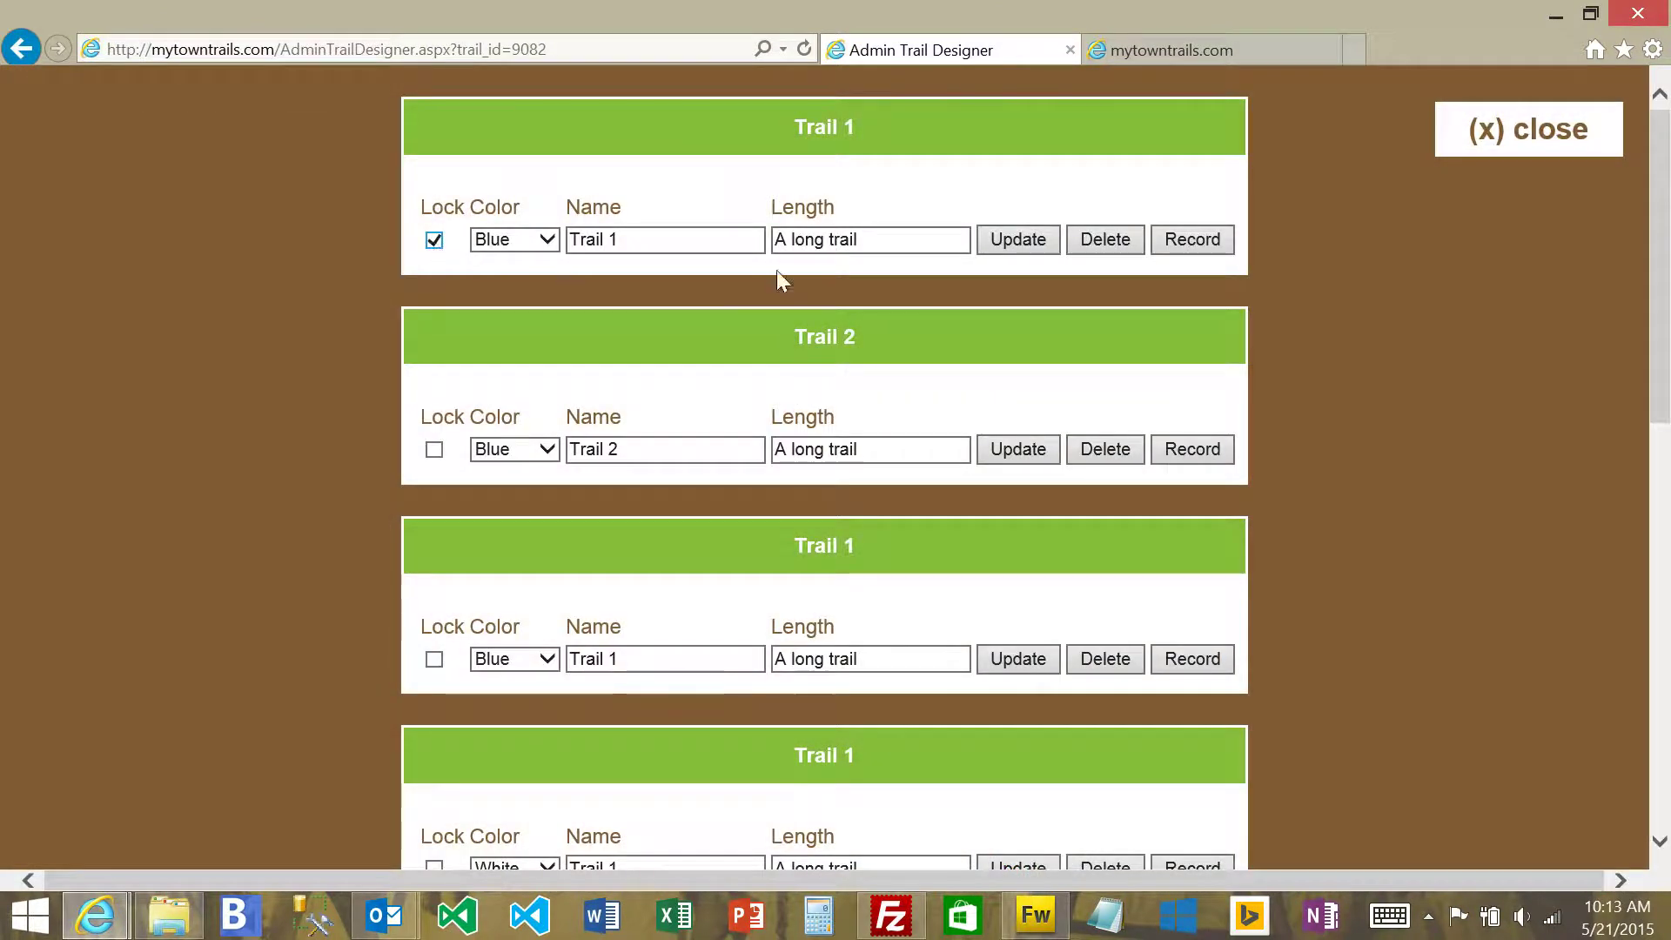
left_click(1018, 238)
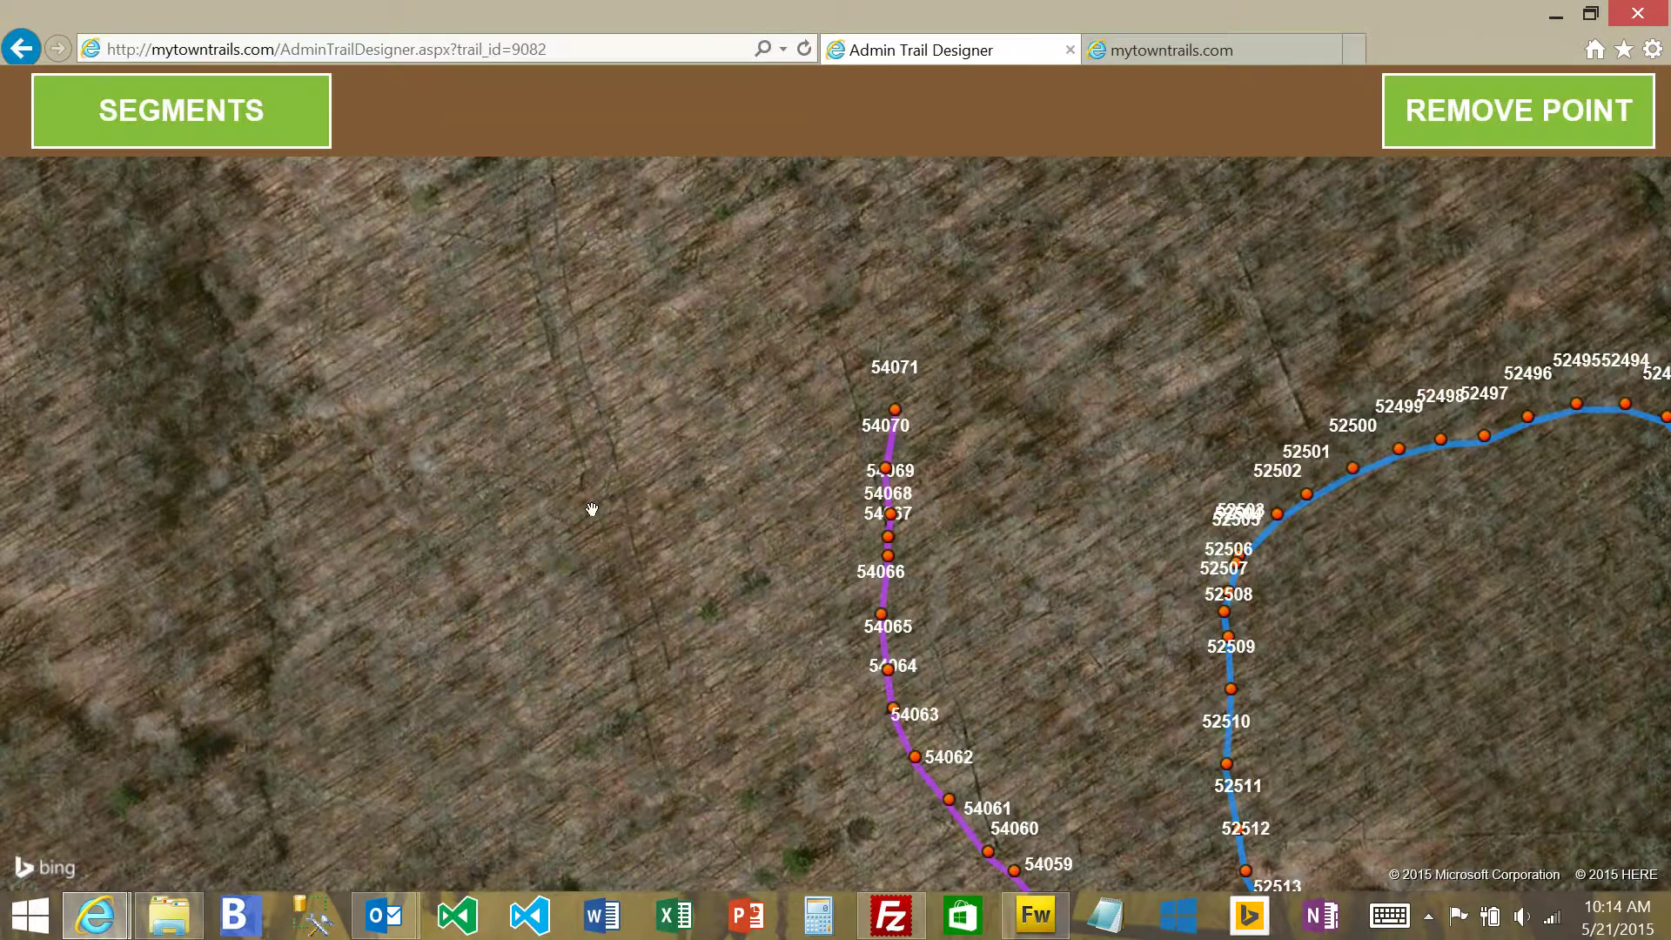
scroll(578, 580, "down", 2)
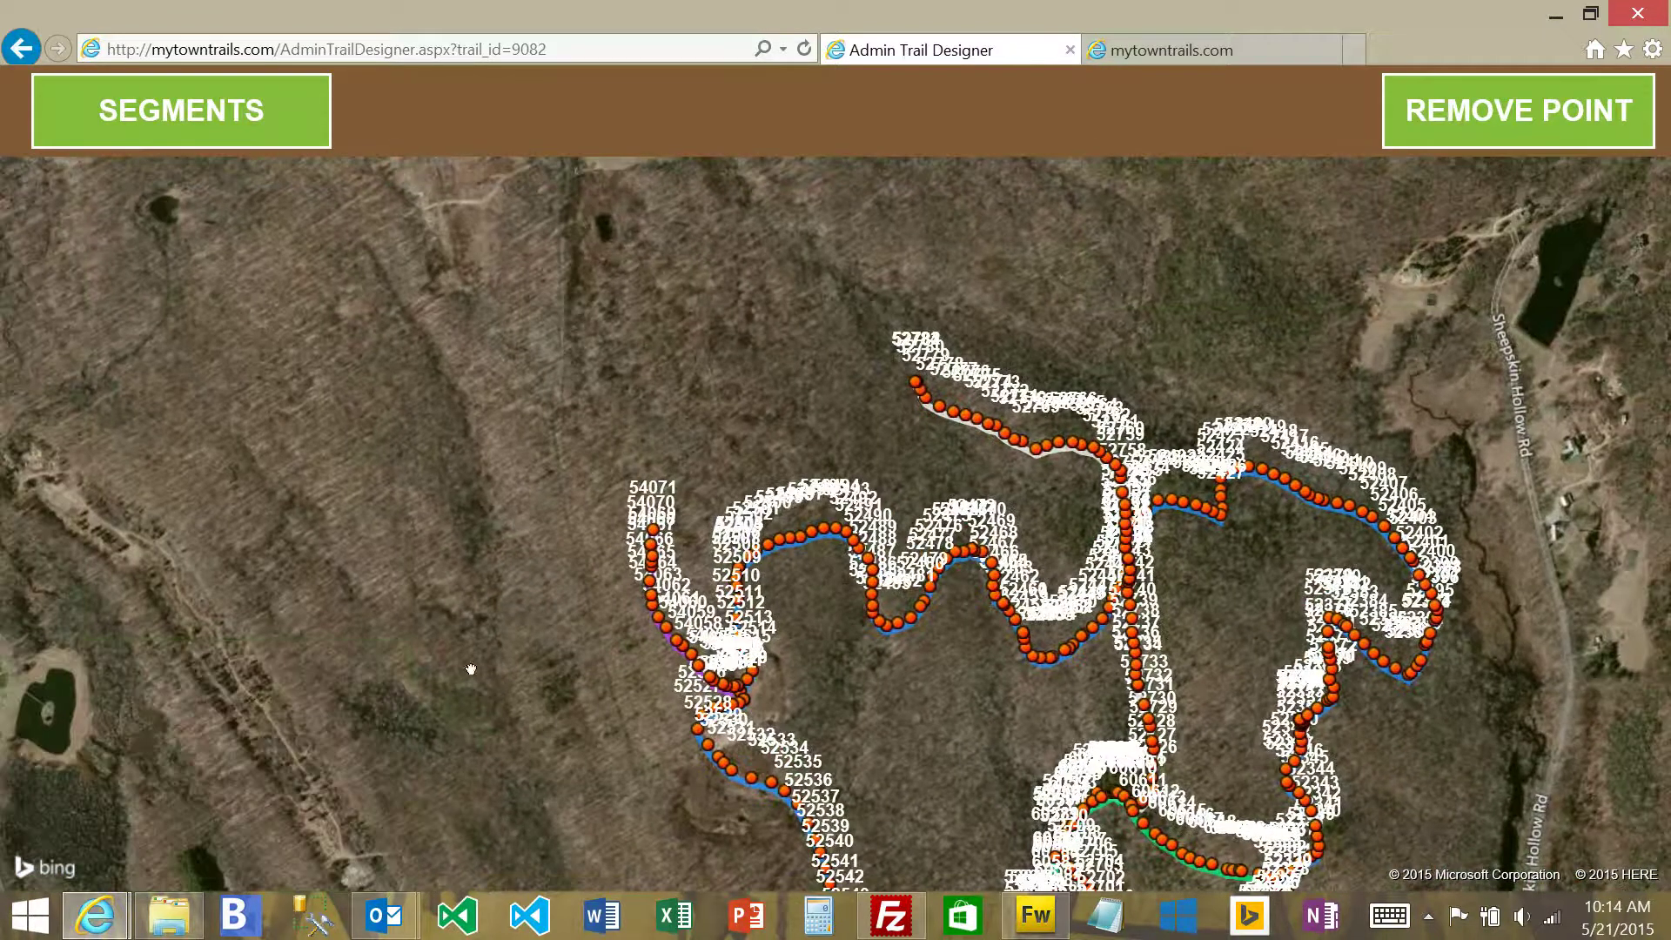
left_click_drag(471, 669, 458, 396)
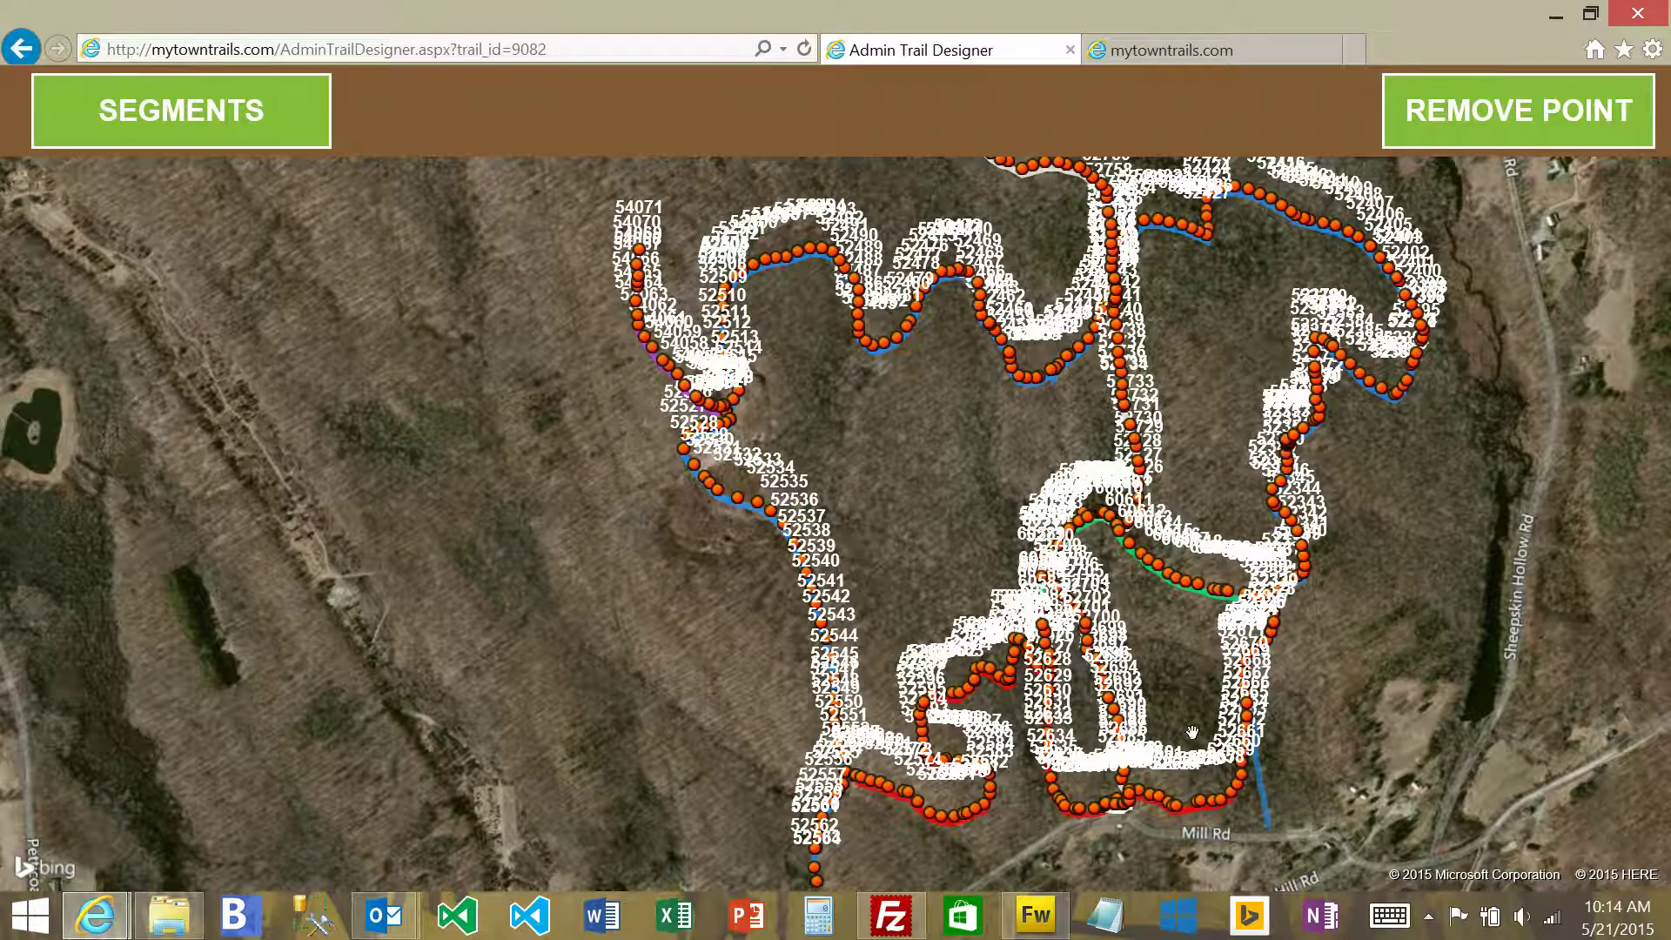
Lock and update the Trail 2 and second Trail 1 segments.
left_click(191, 129)
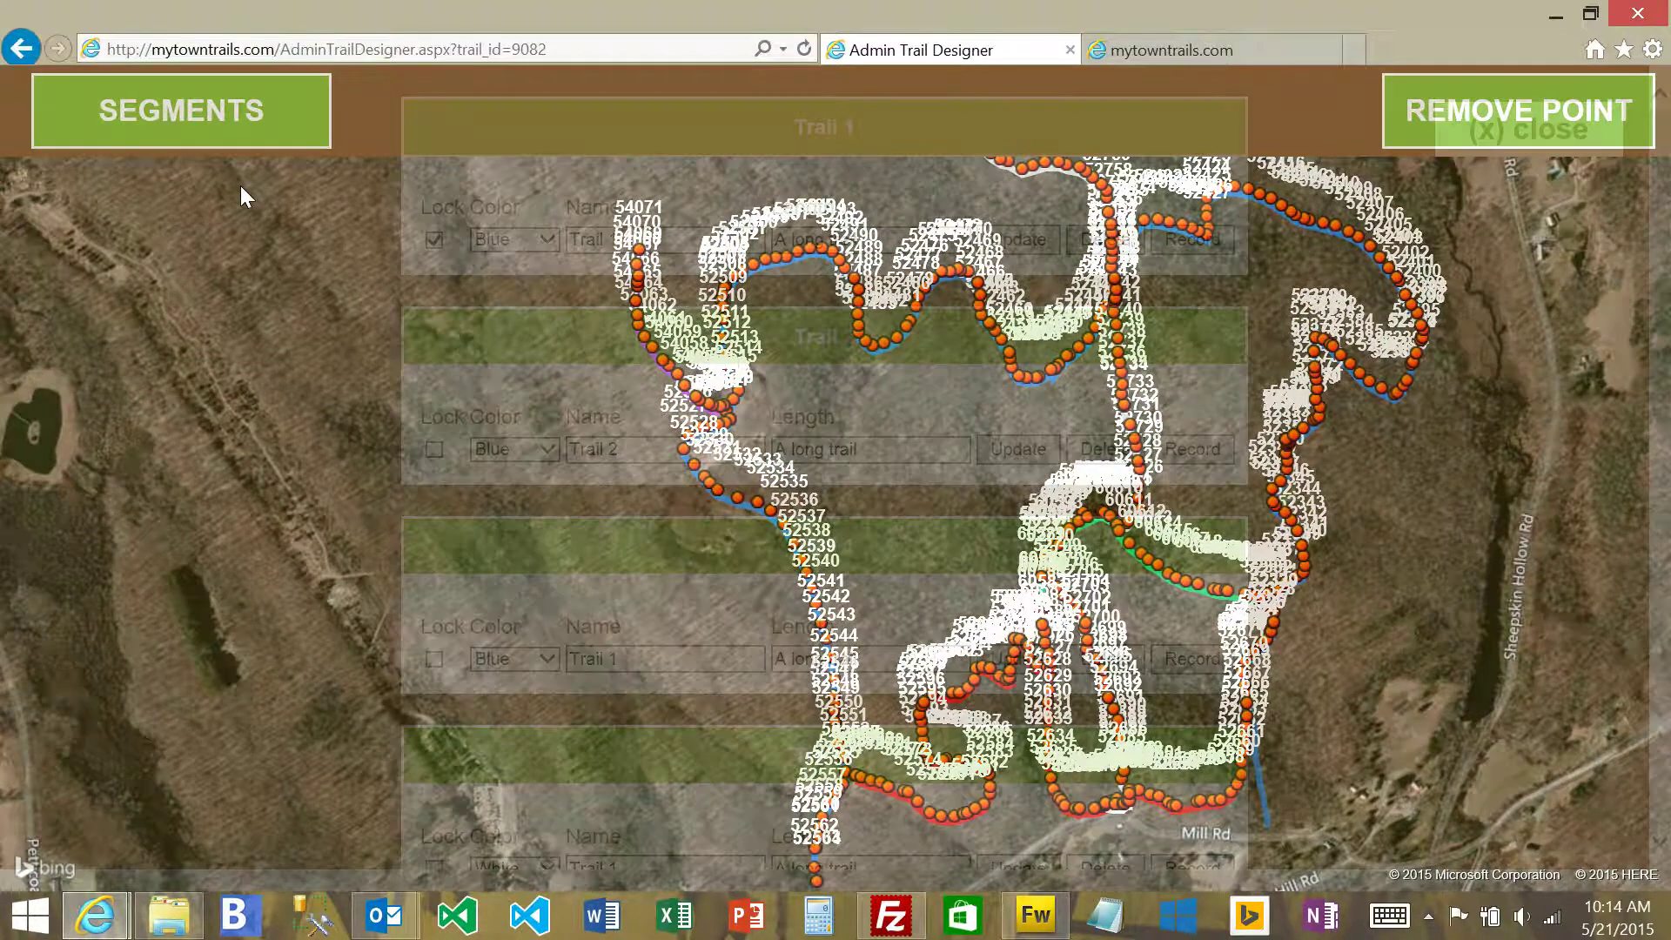
left_click(433, 449)
left_click(1005, 453)
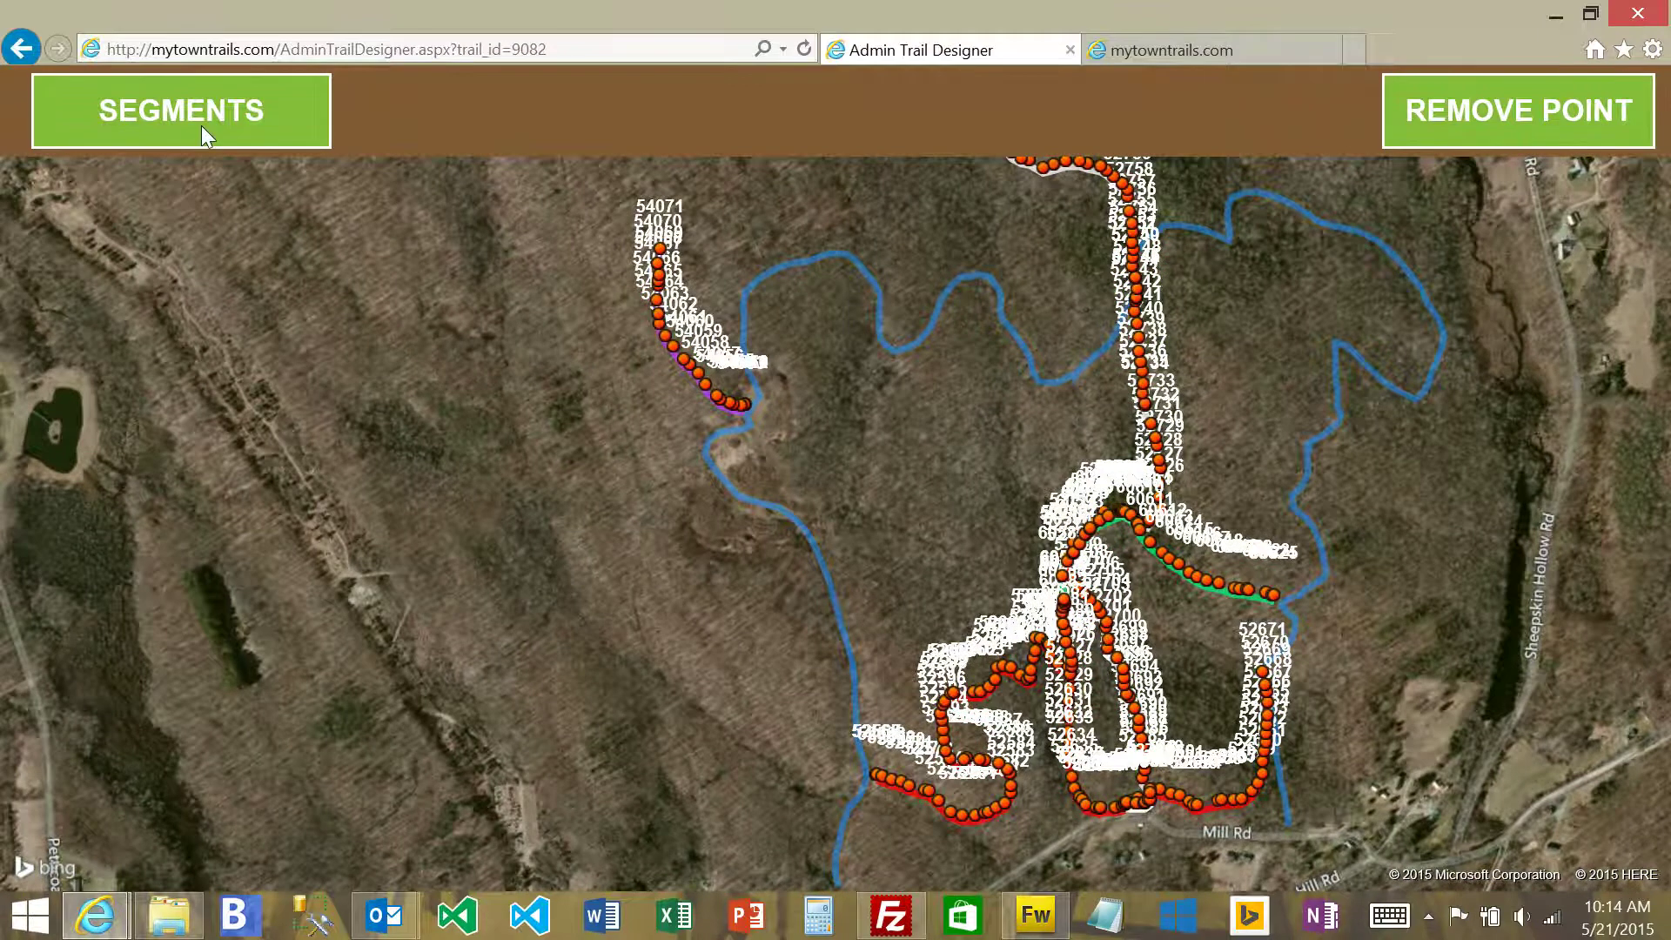
left_click(201, 131)
left_click(433, 659)
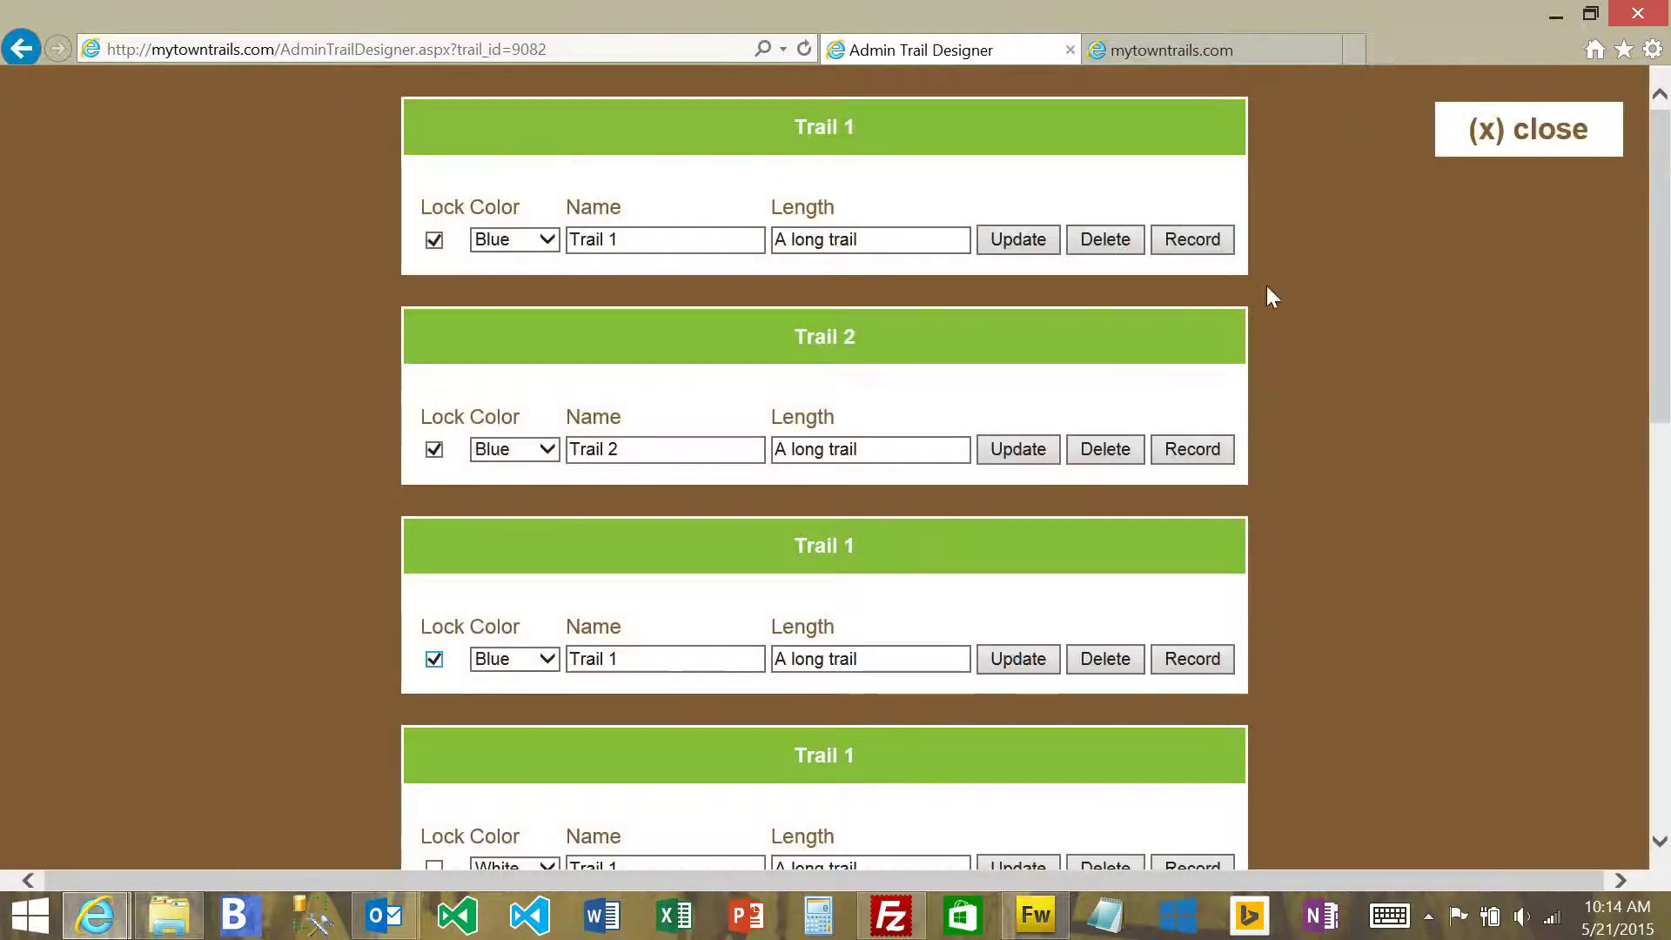
left_click(997, 646)
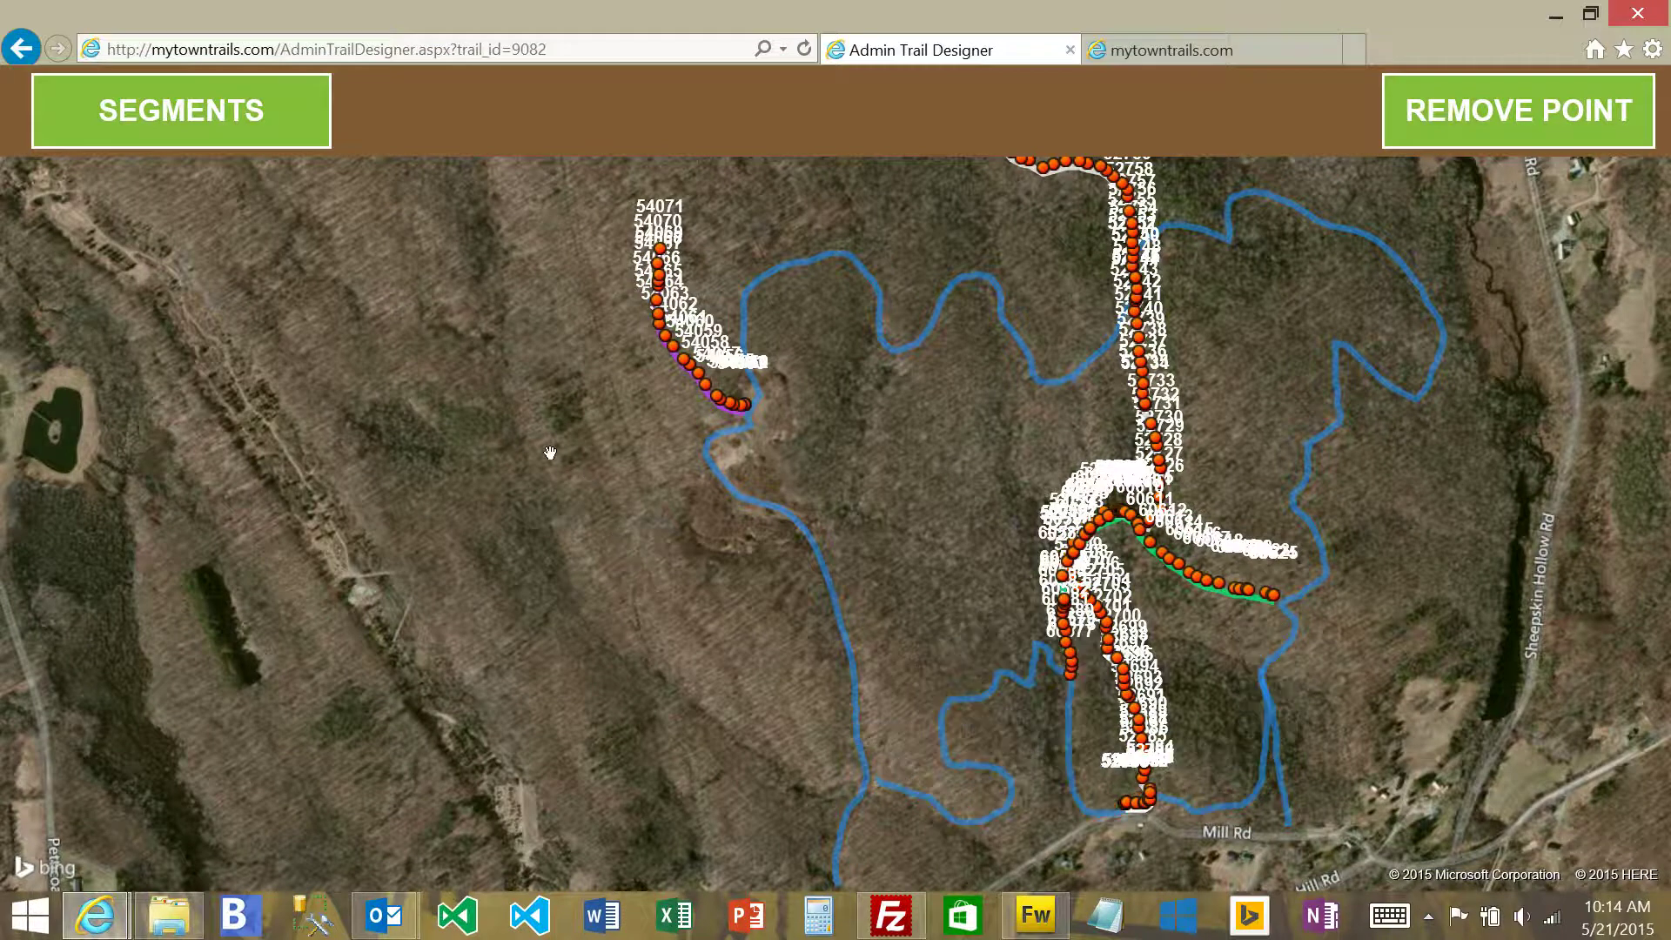
Toggle Lock on the Purple trail segment and close the segments list.
left_click_drag(639, 613, 496, 485)
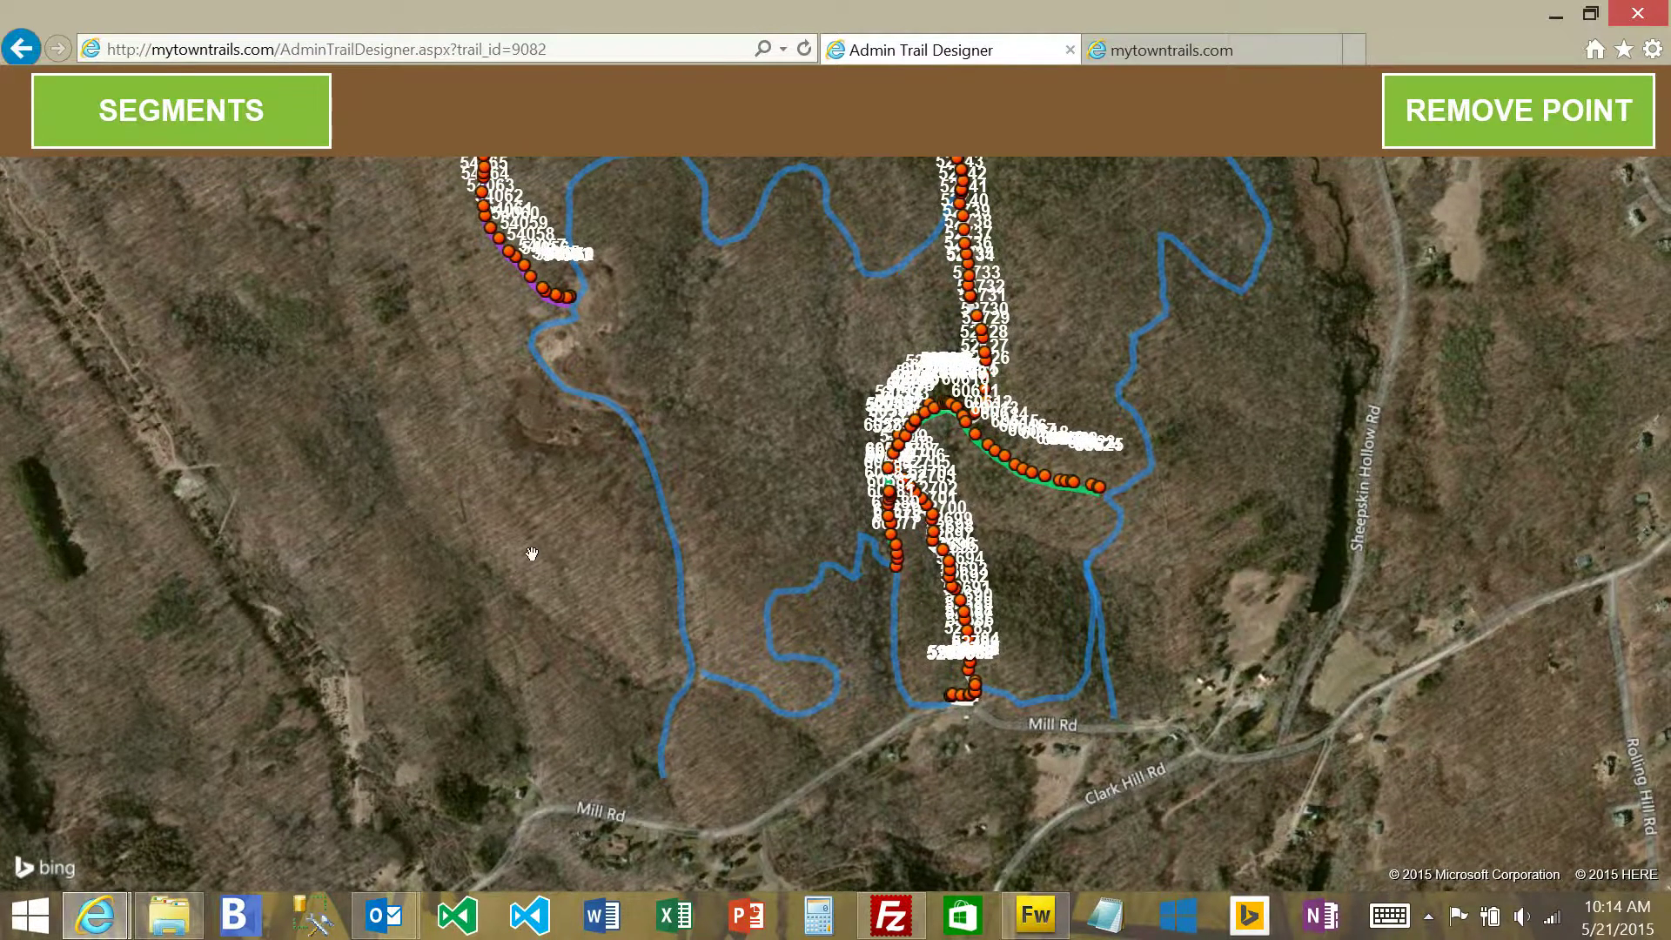
left_click_drag(529, 580, 541, 653)
scroll(719, 436, "up", 1)
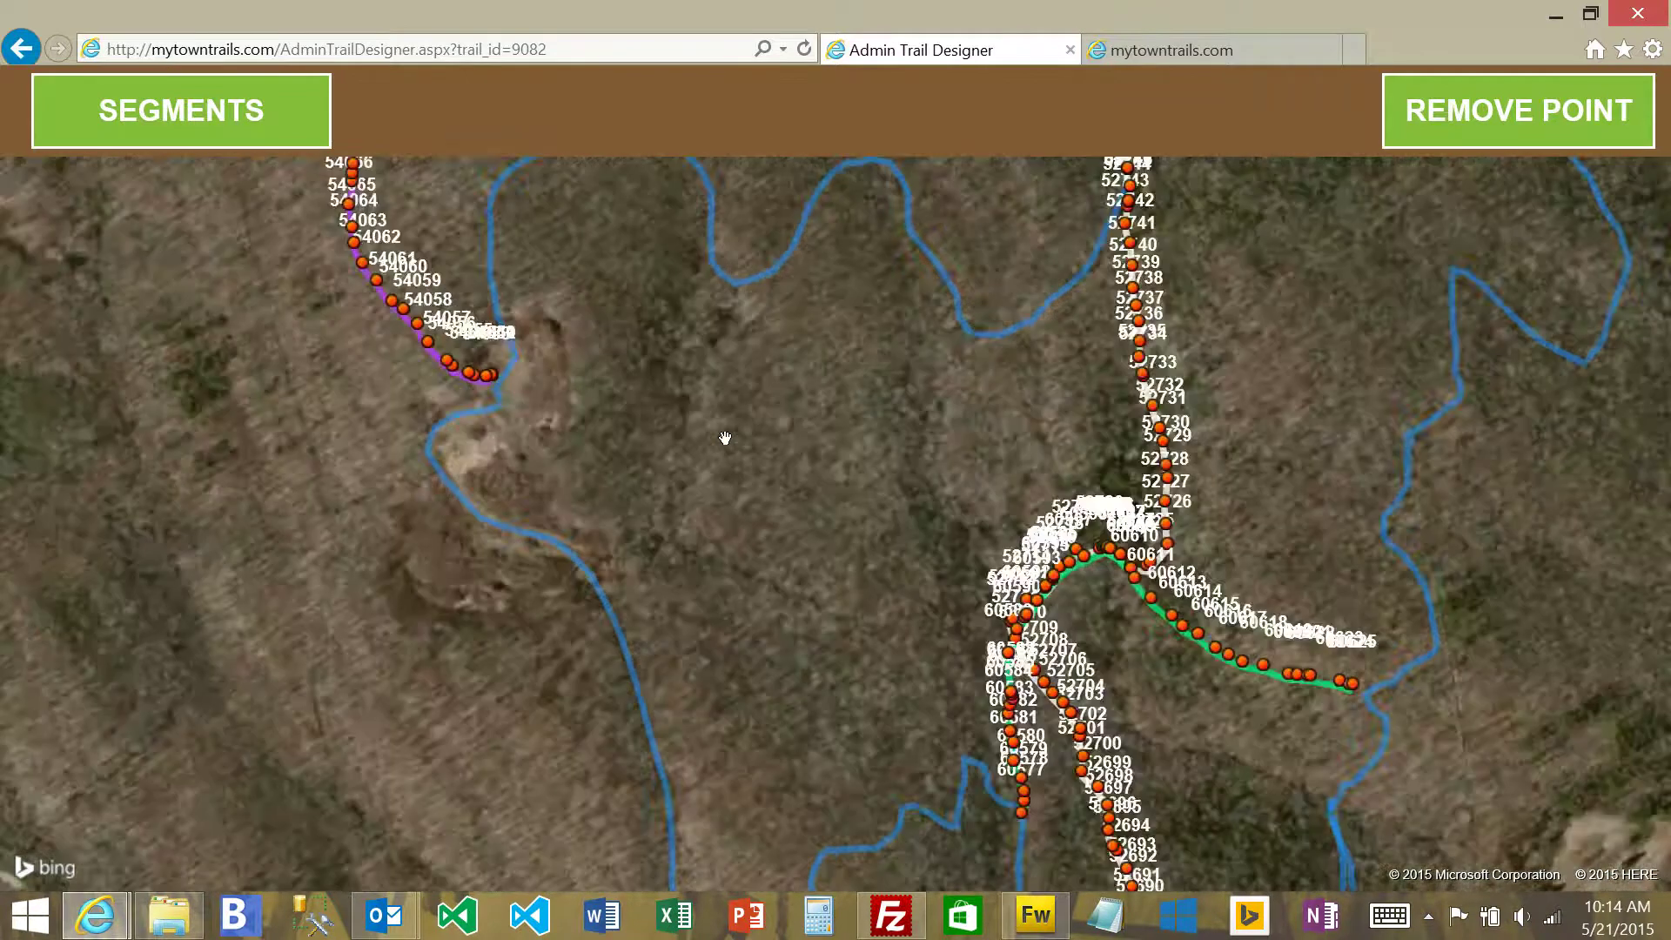
left_click(164, 127)
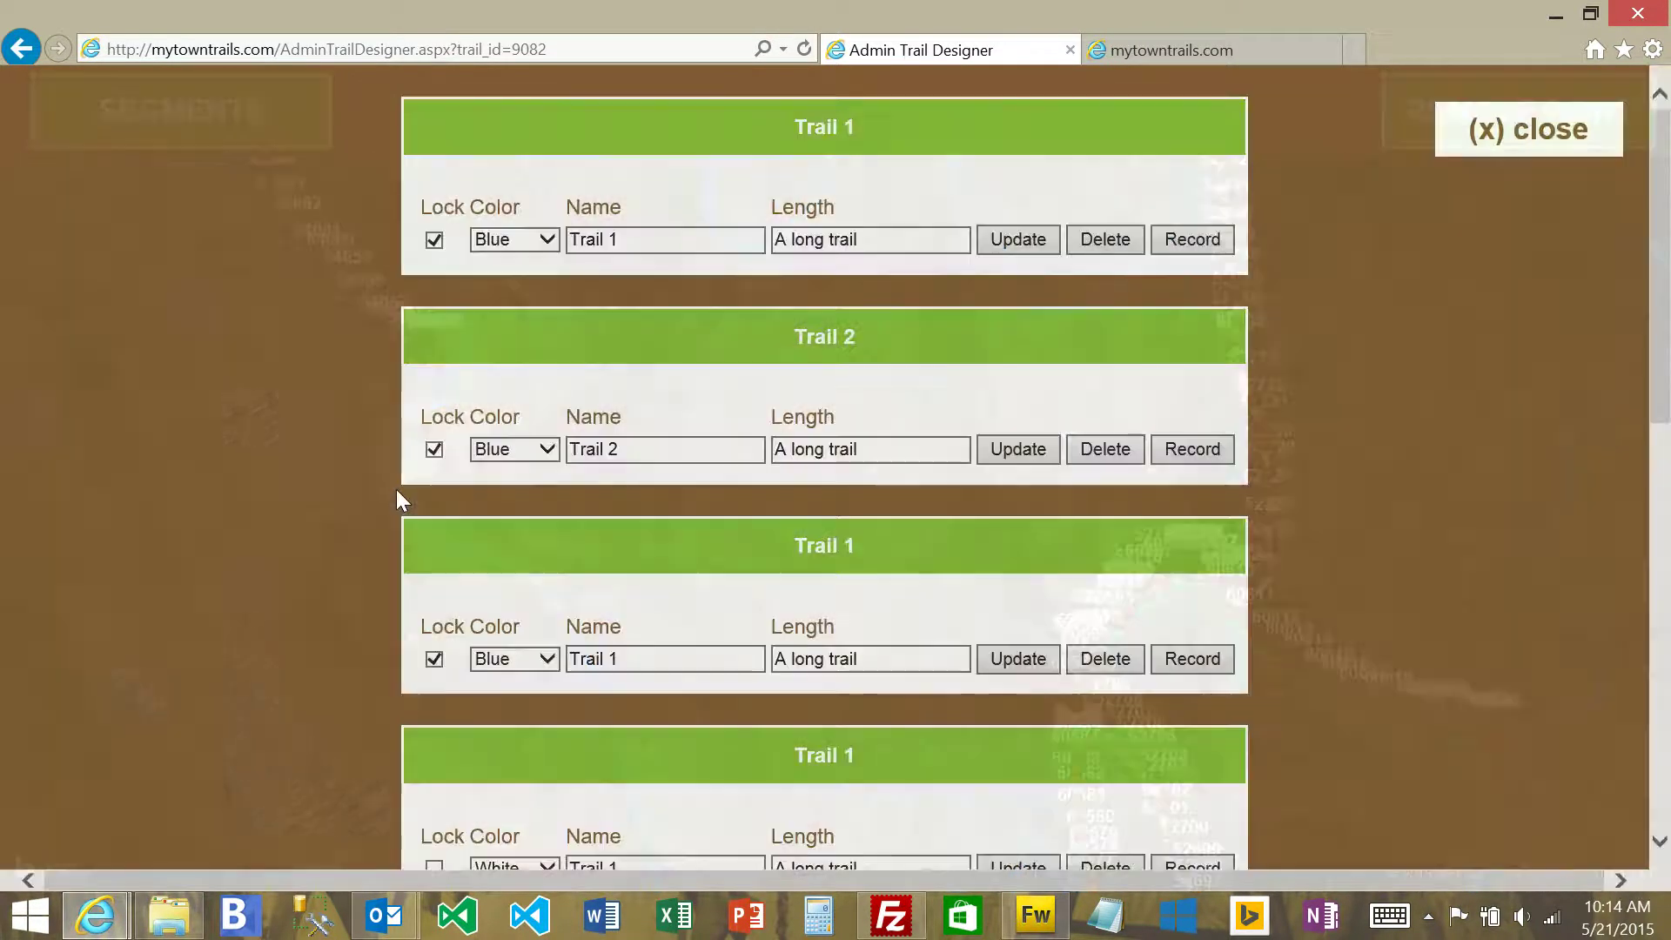
scroll(330, 583, "down", 5)
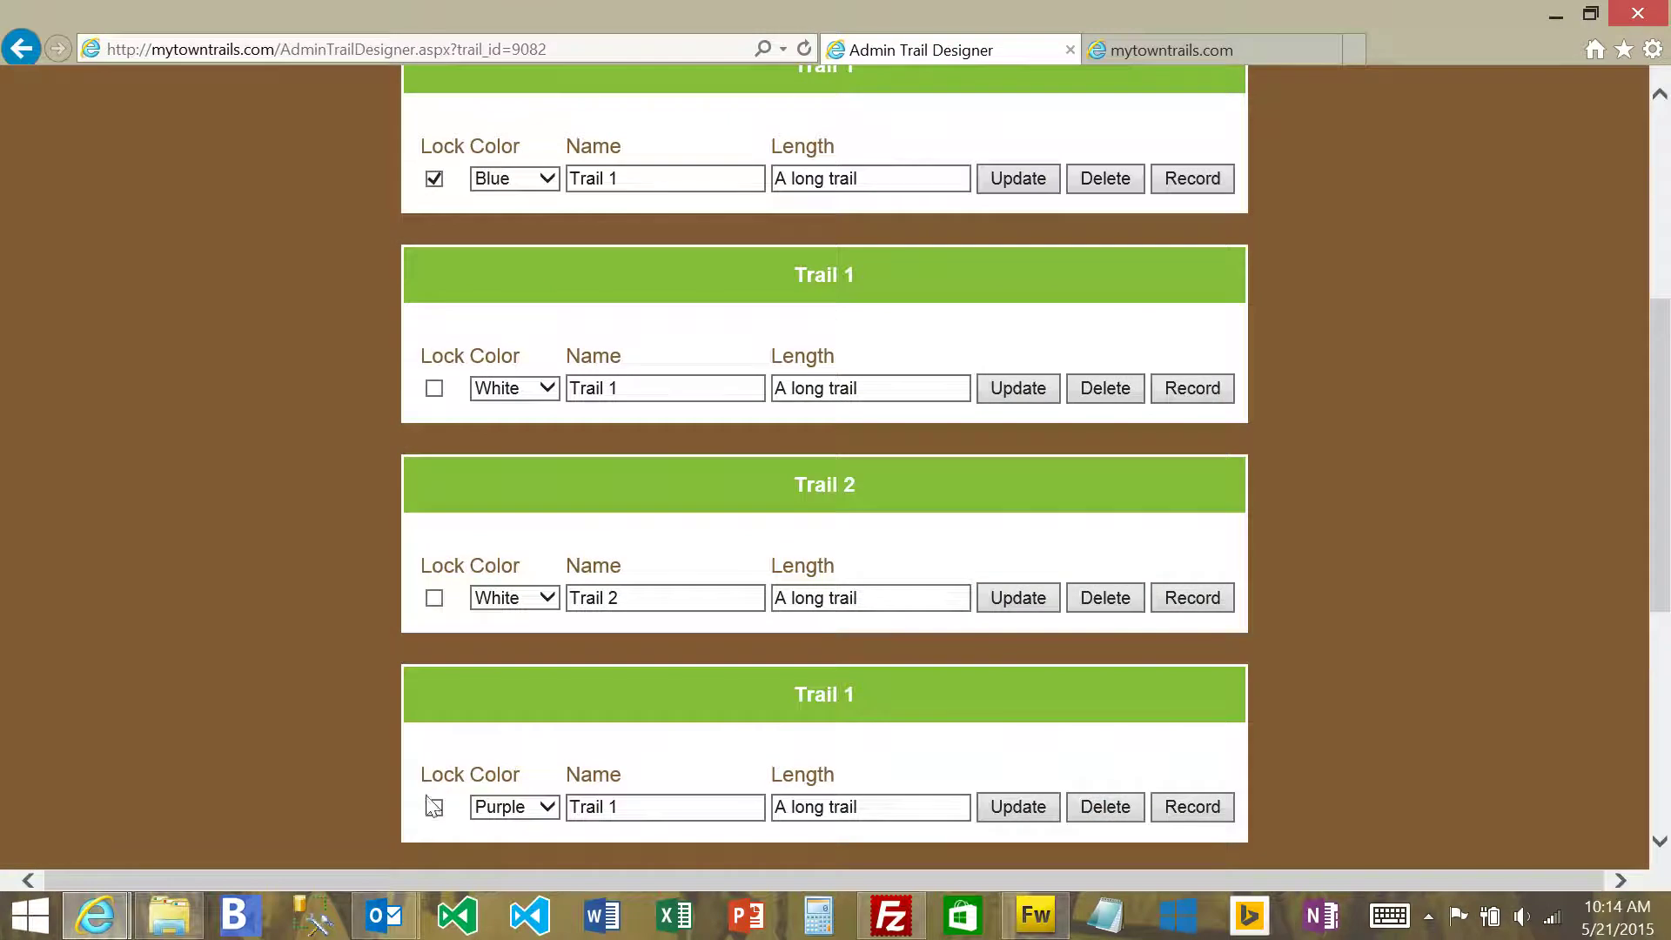
left_click(435, 808)
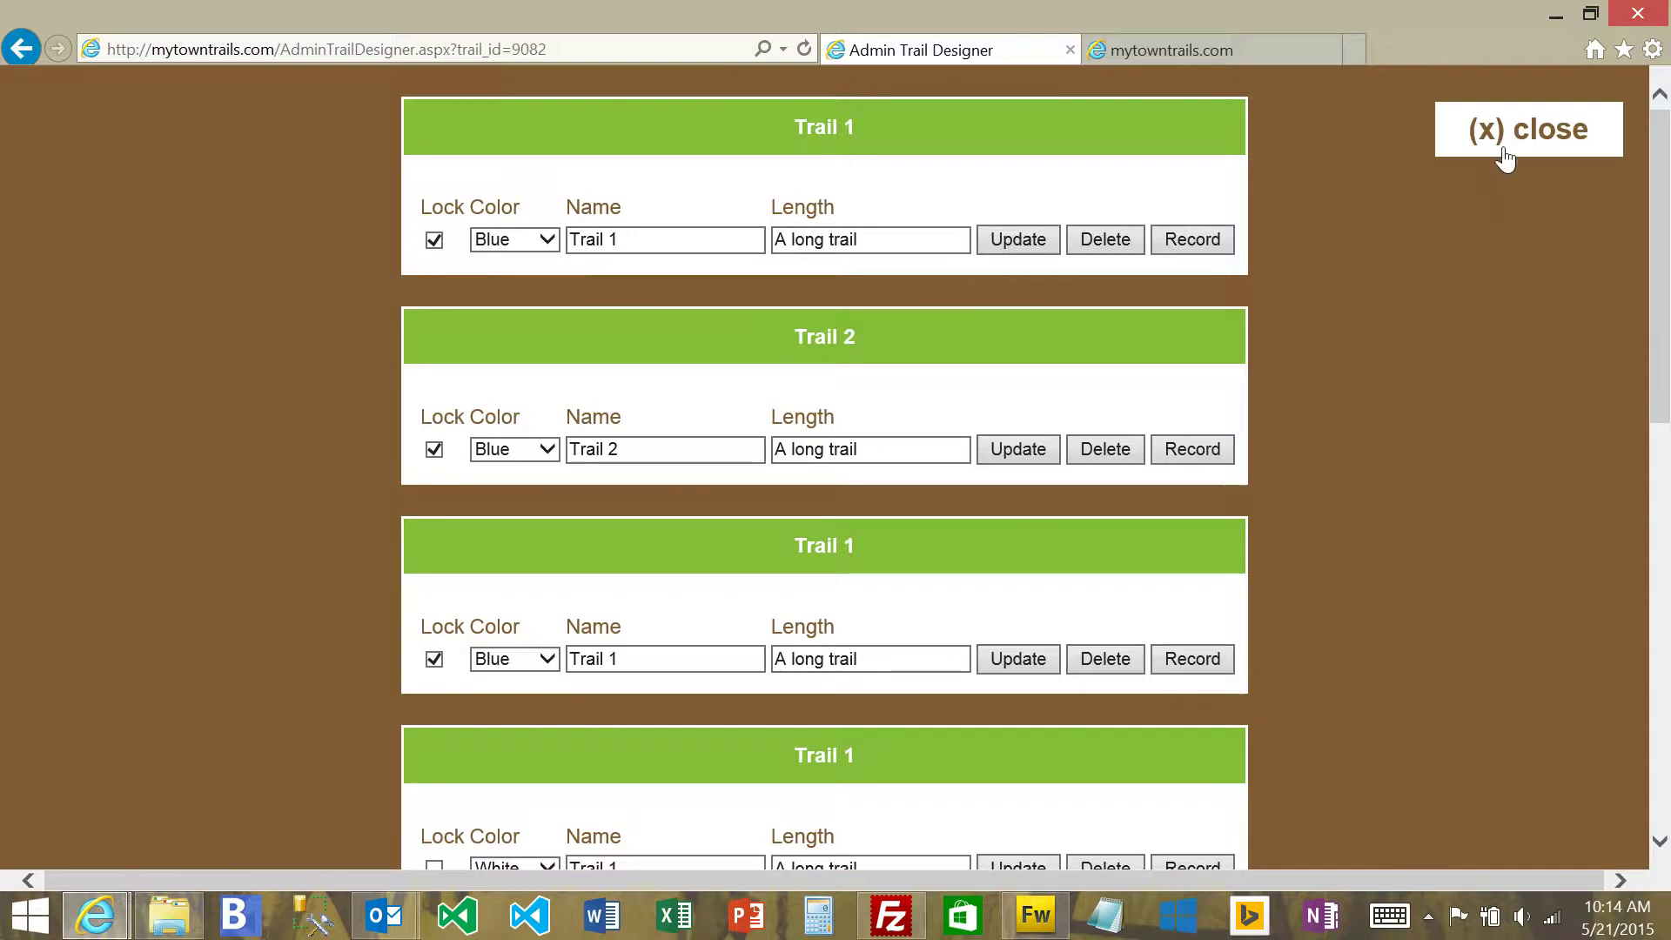
left_click(1503, 149)
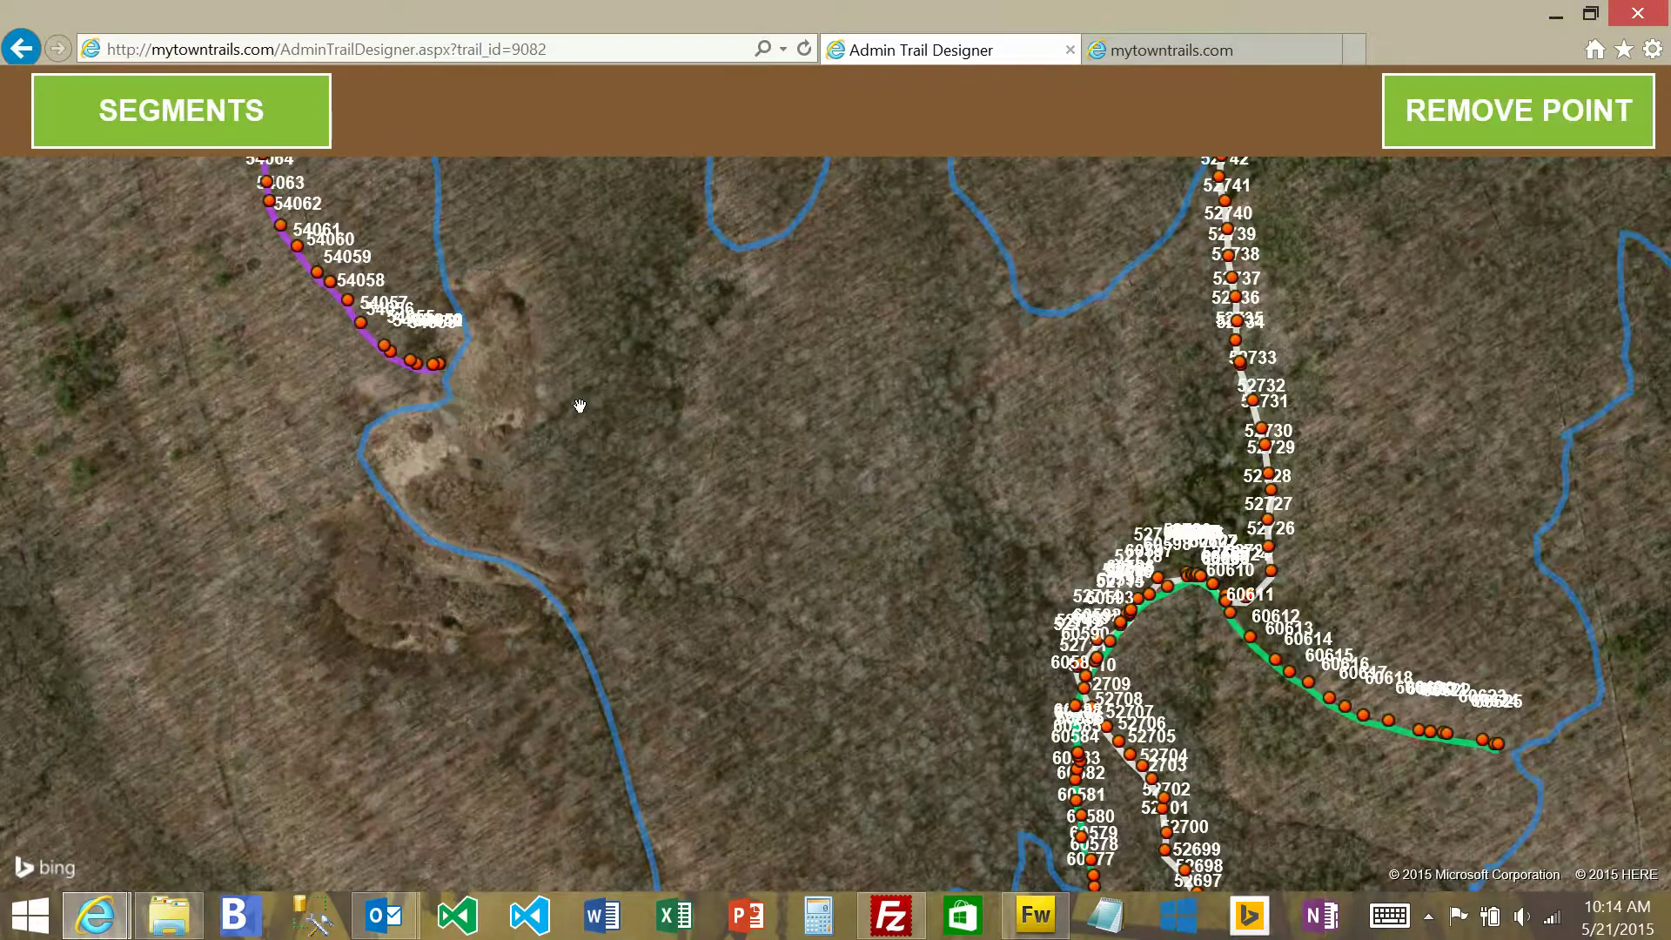
Zoom in on the purple trail's end points 54053–54057 beside the blue trail.
left_click_drag(536, 383, 814, 495)
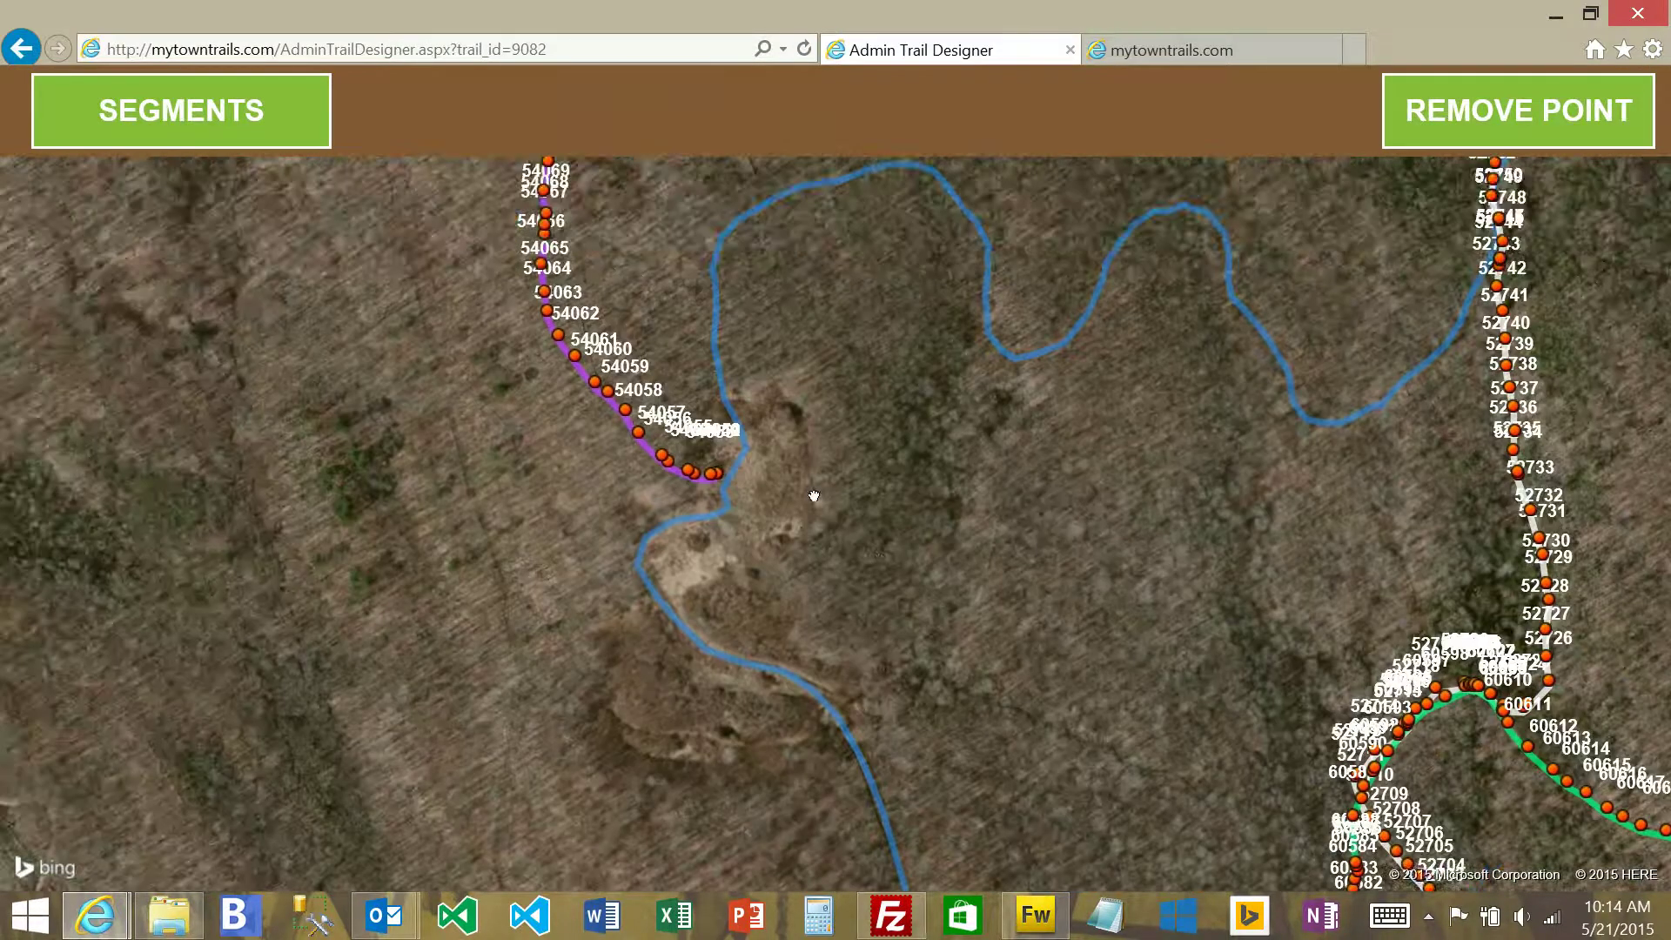
scroll(790, 510, "up", 3)
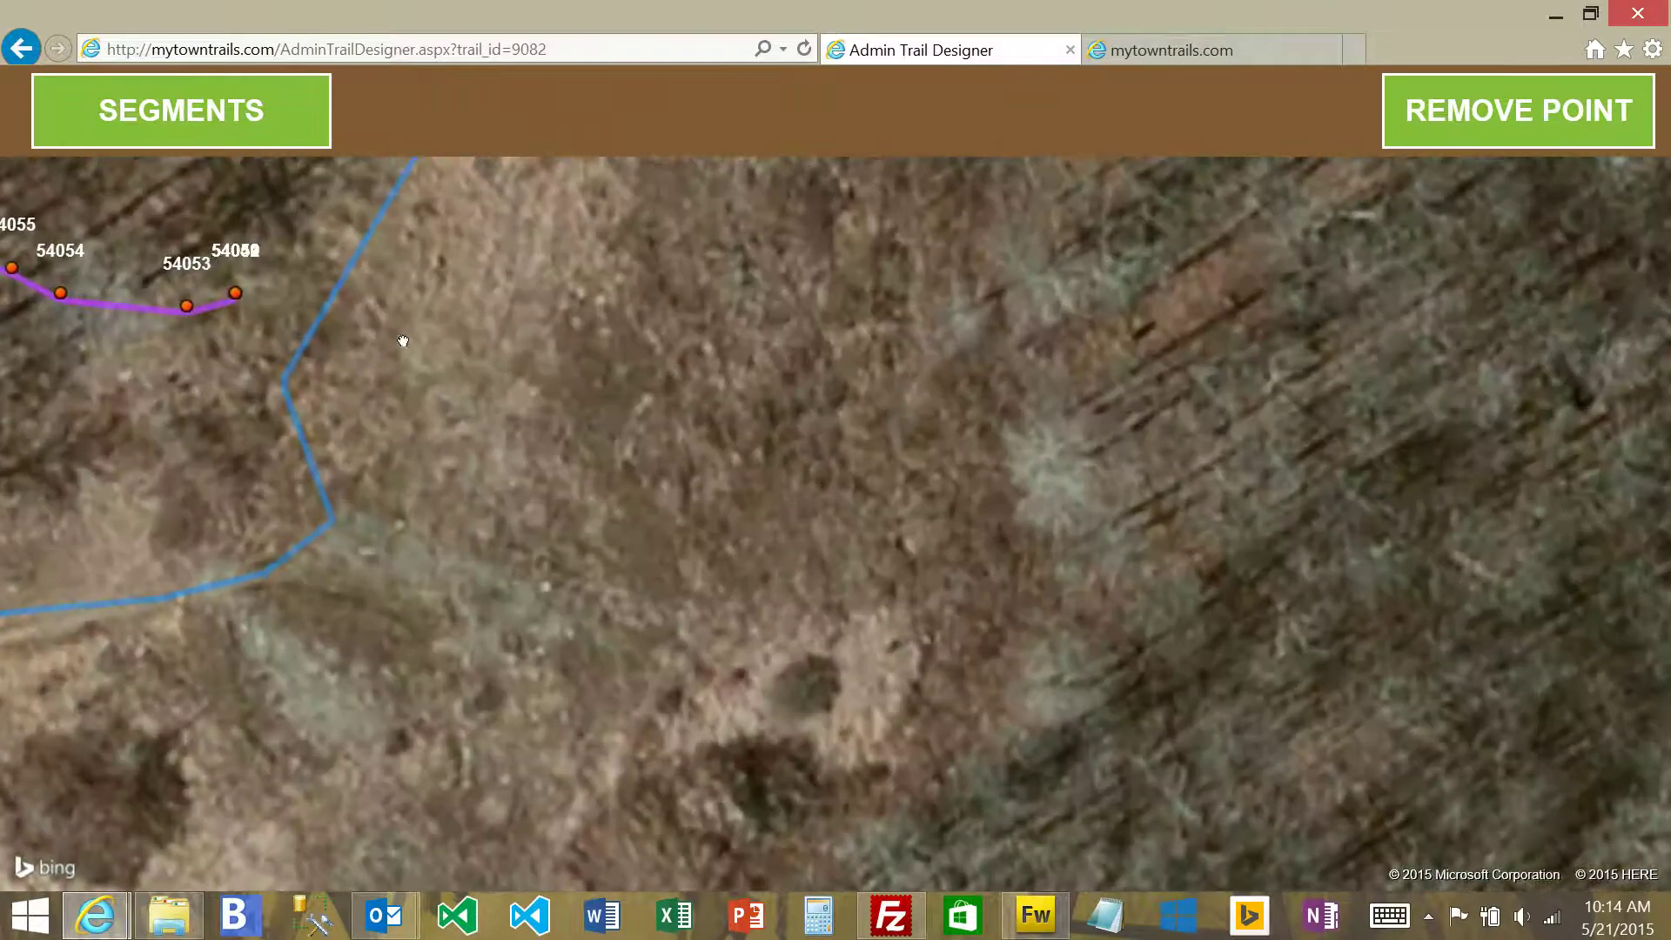
left_click_drag(403, 341, 663, 412)
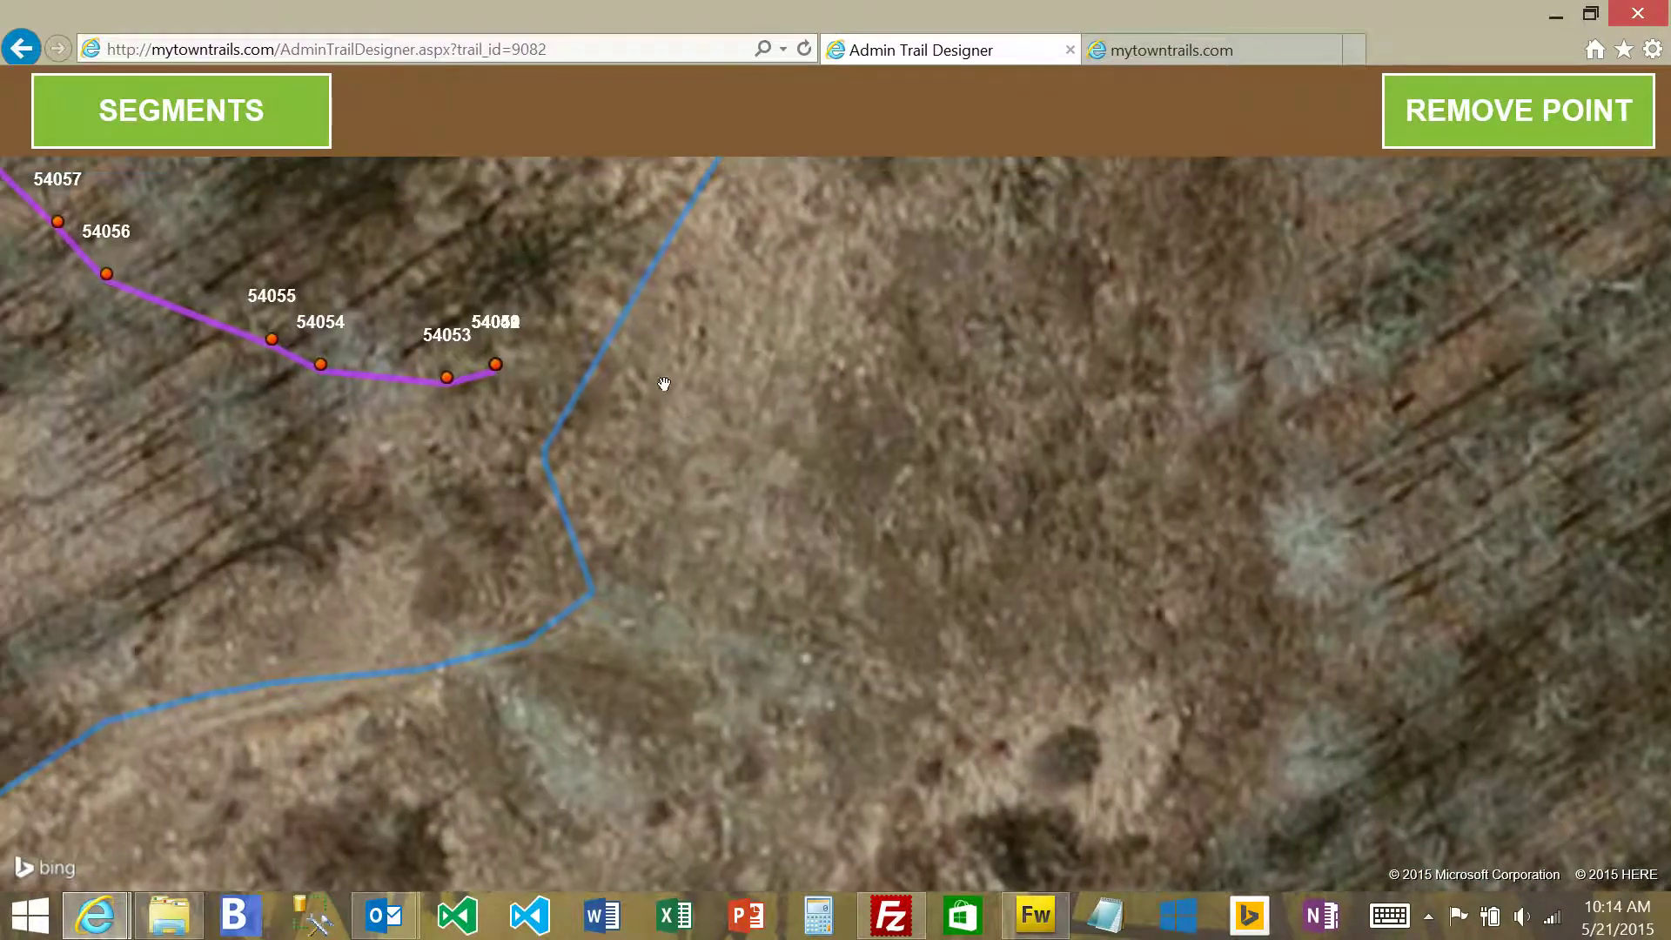
left_click_drag(661, 447, 783, 520)
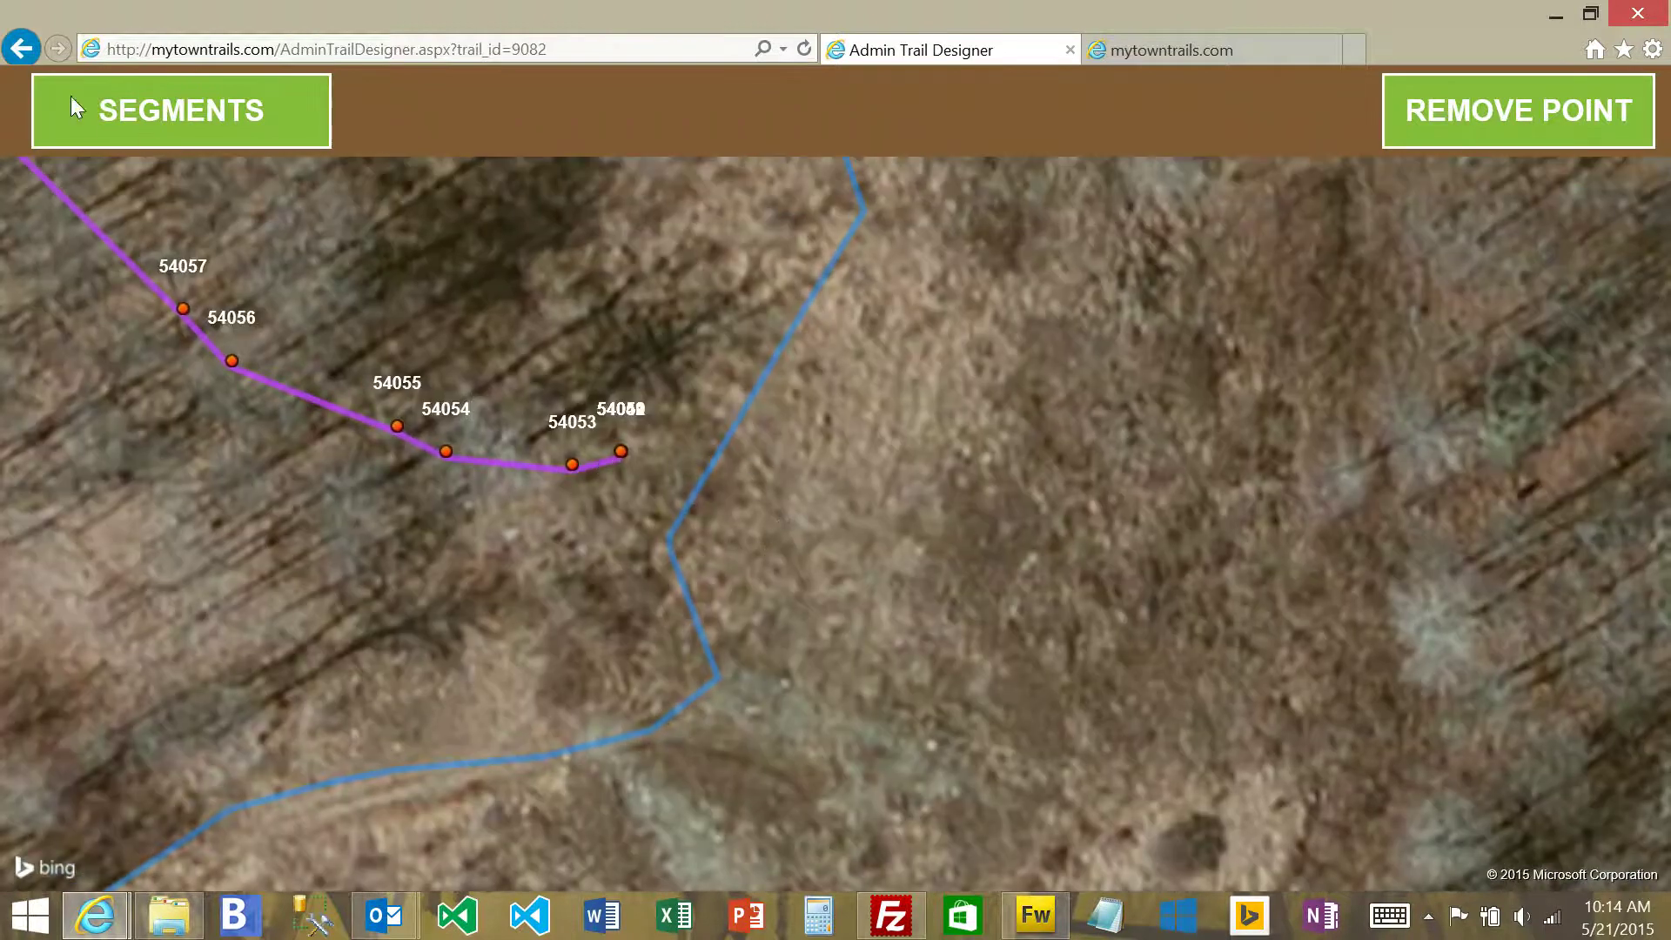
Open the public Trail Map for Hatch Lot from the trail's page.
left_click(21, 49)
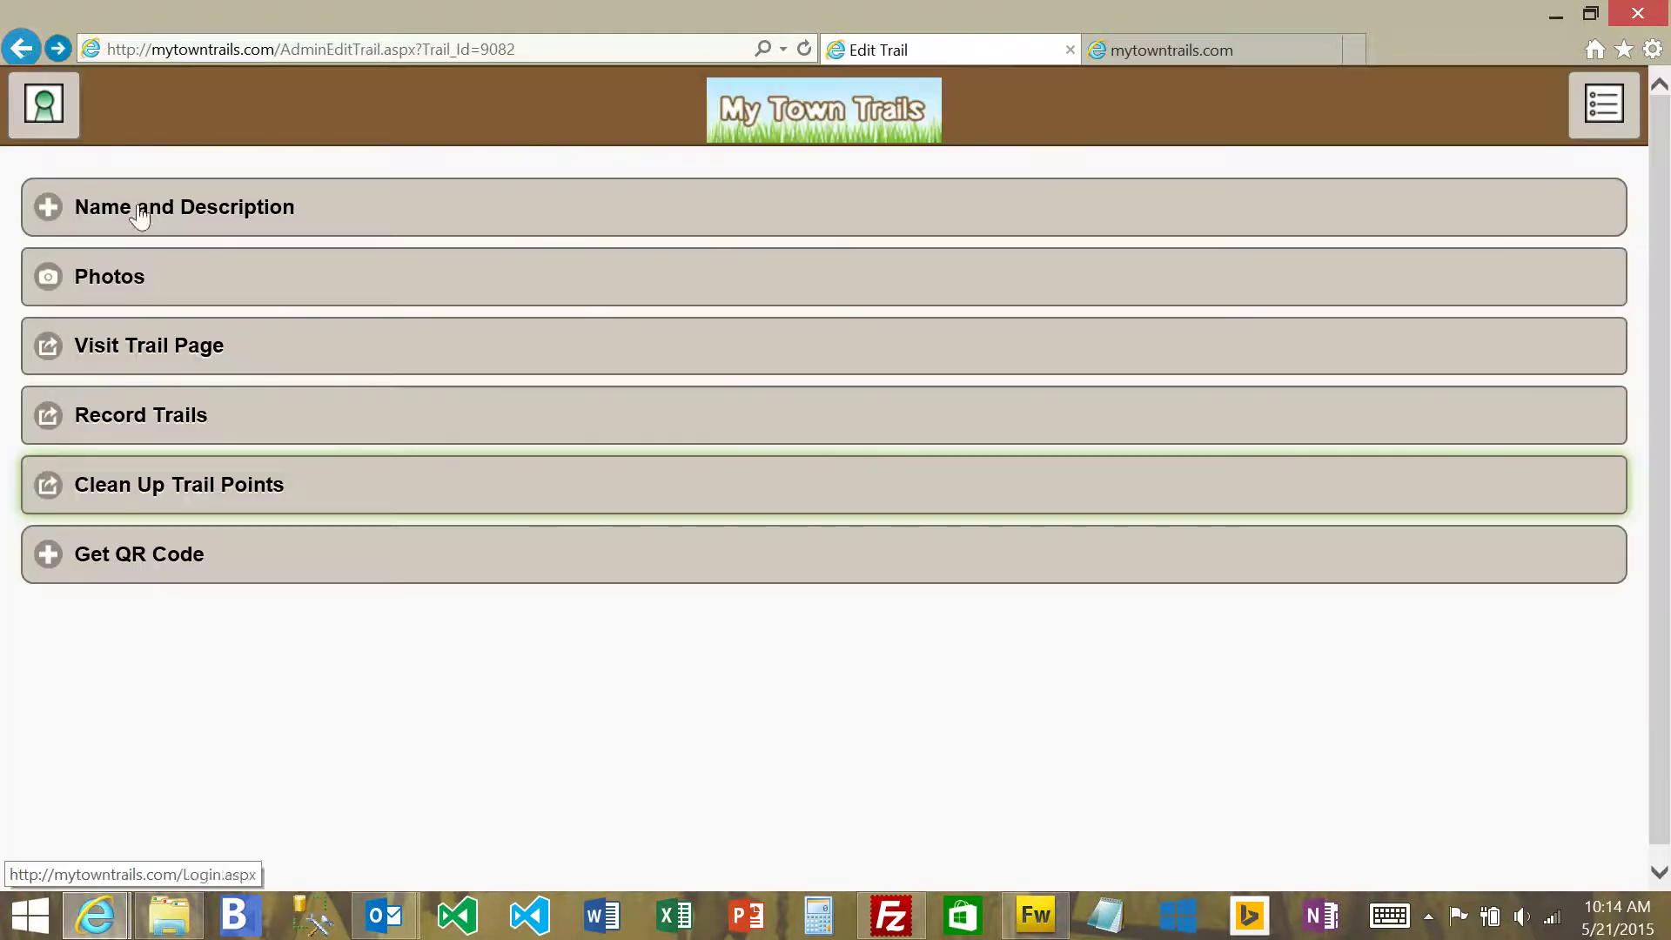
left_click(179, 343)
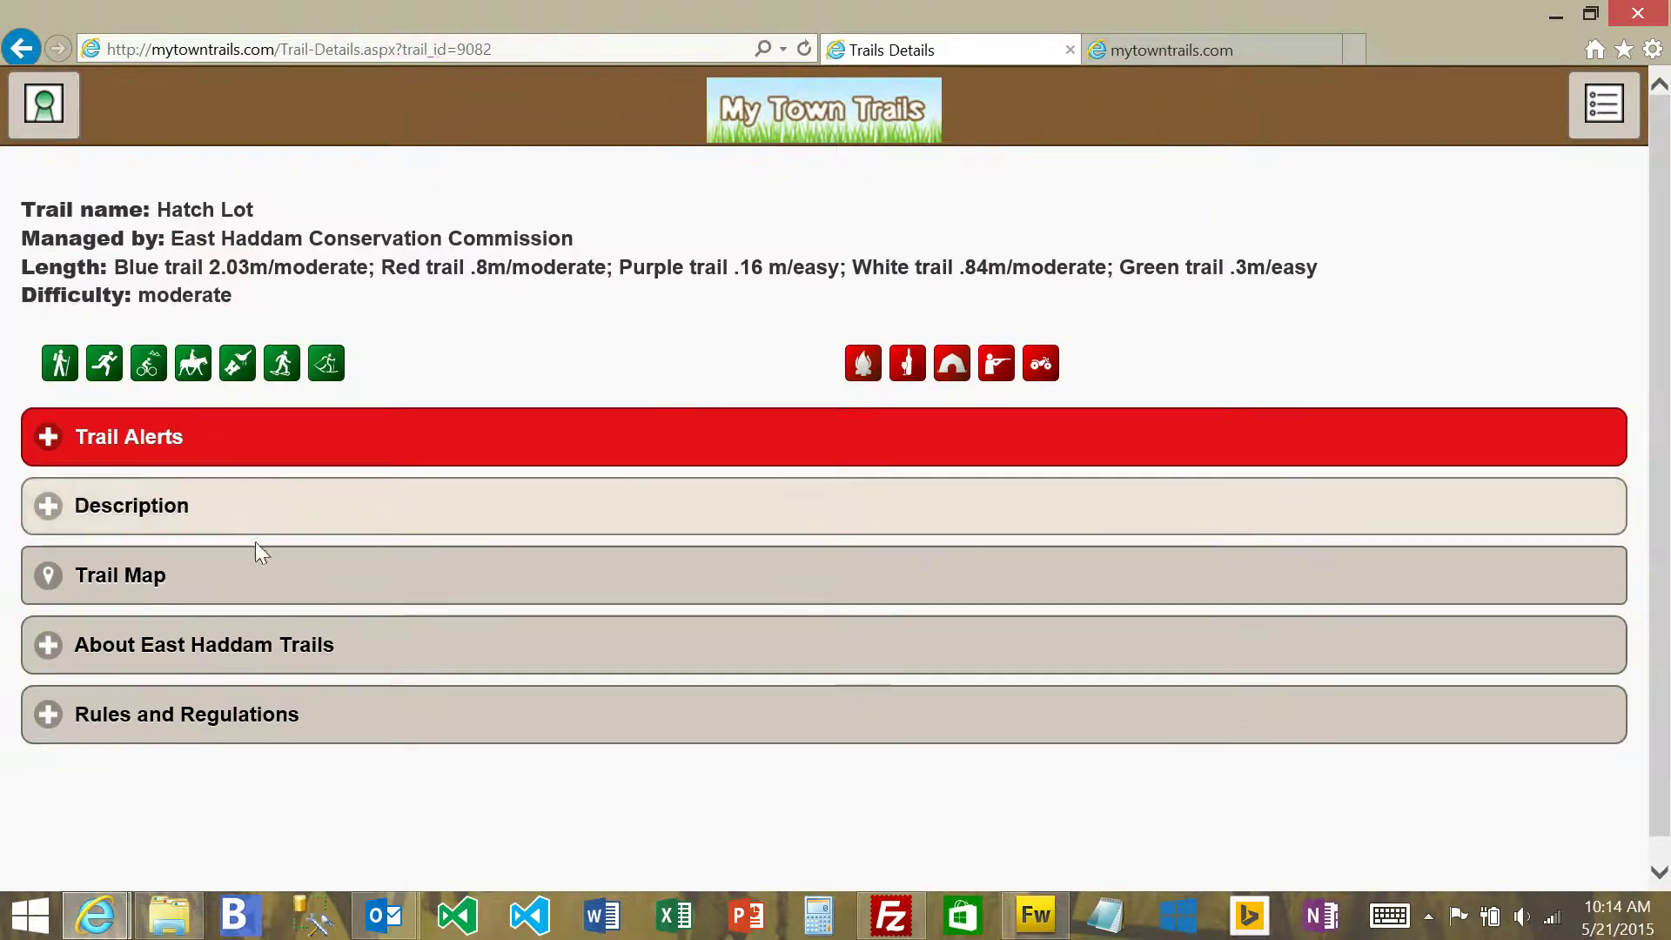
left_click(261, 583)
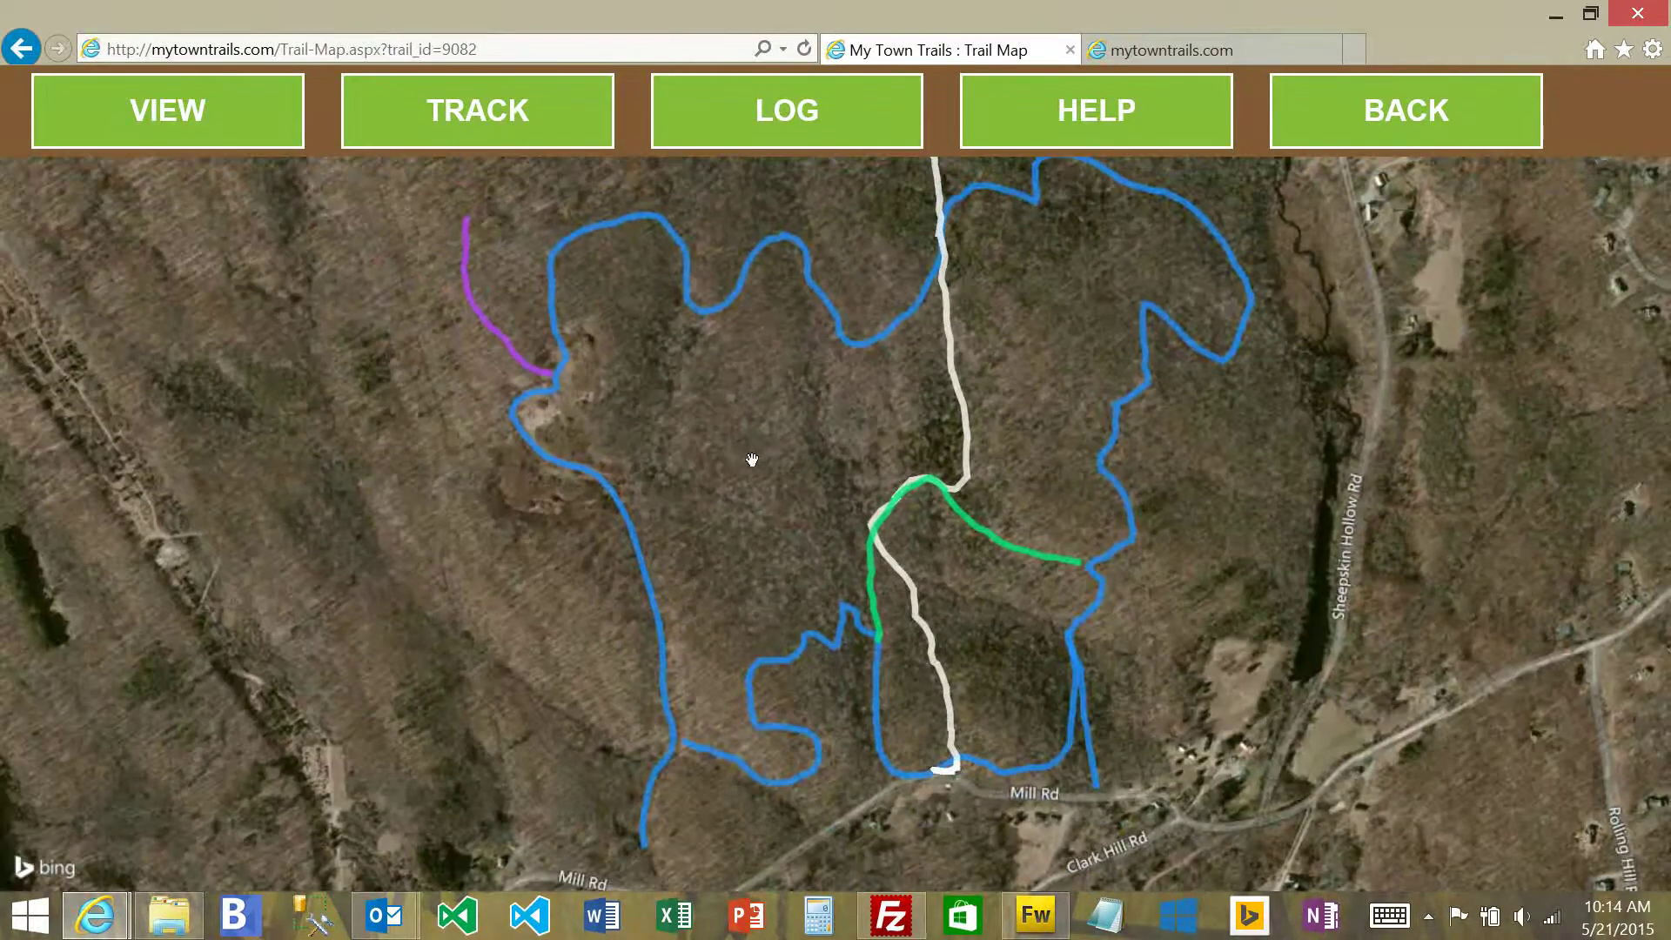
Inspect the purple-blue junction and green-white crossing, then return to the admin edit menu.
scroll(653, 462, "up", 4)
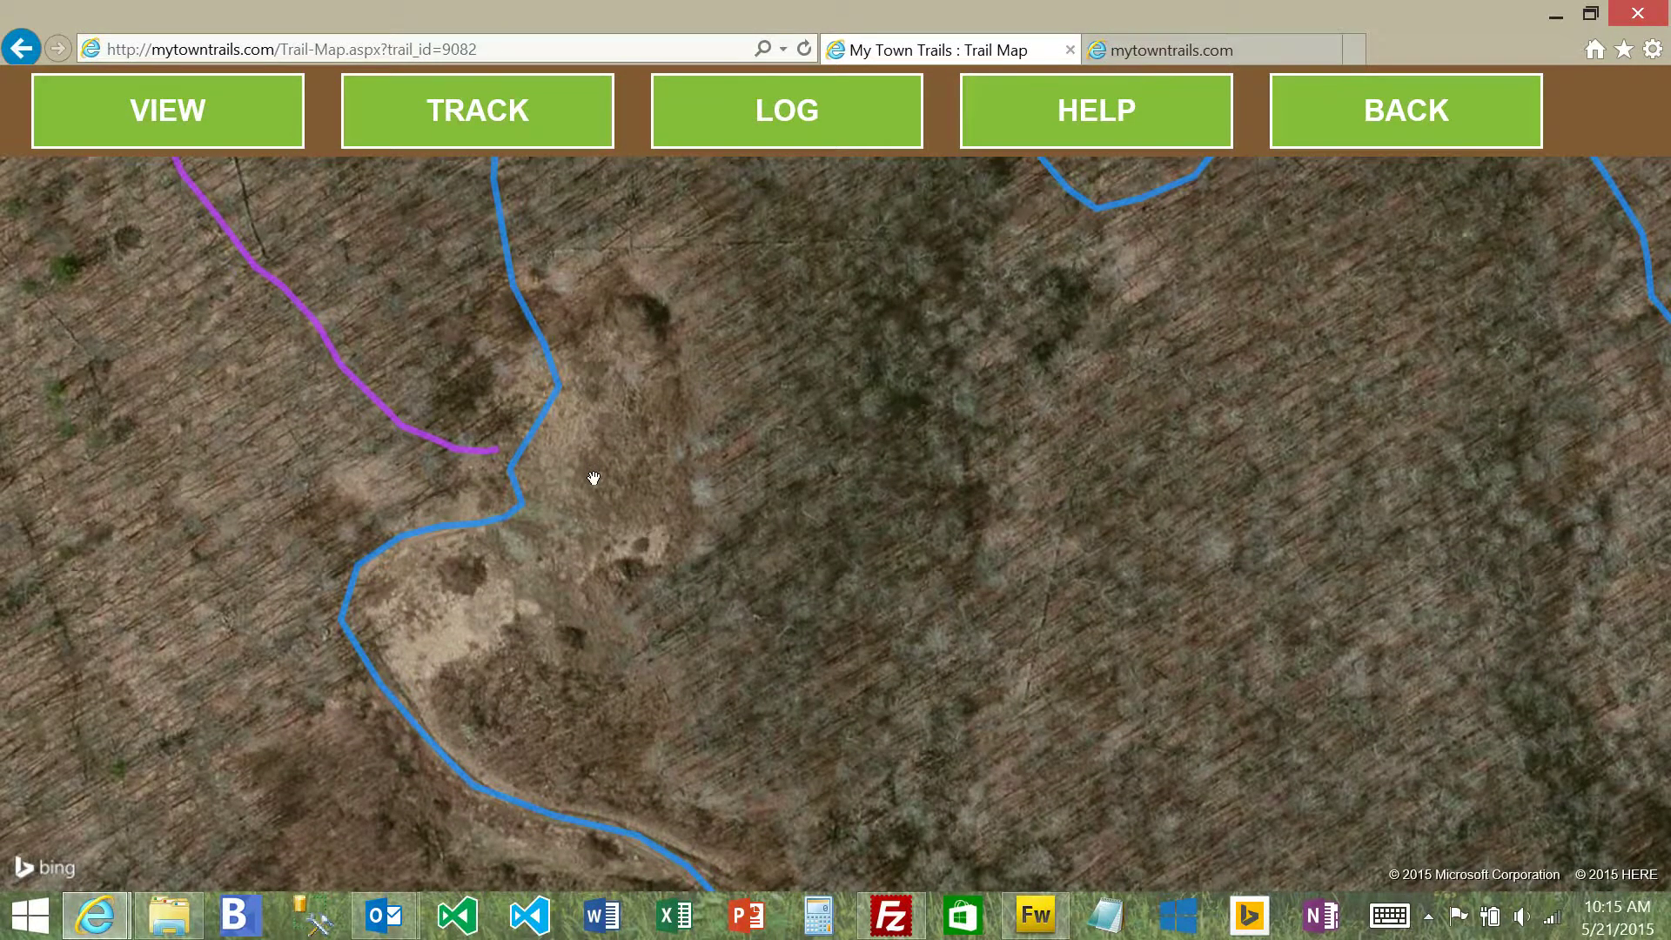
scroll(592, 478, "up", 2)
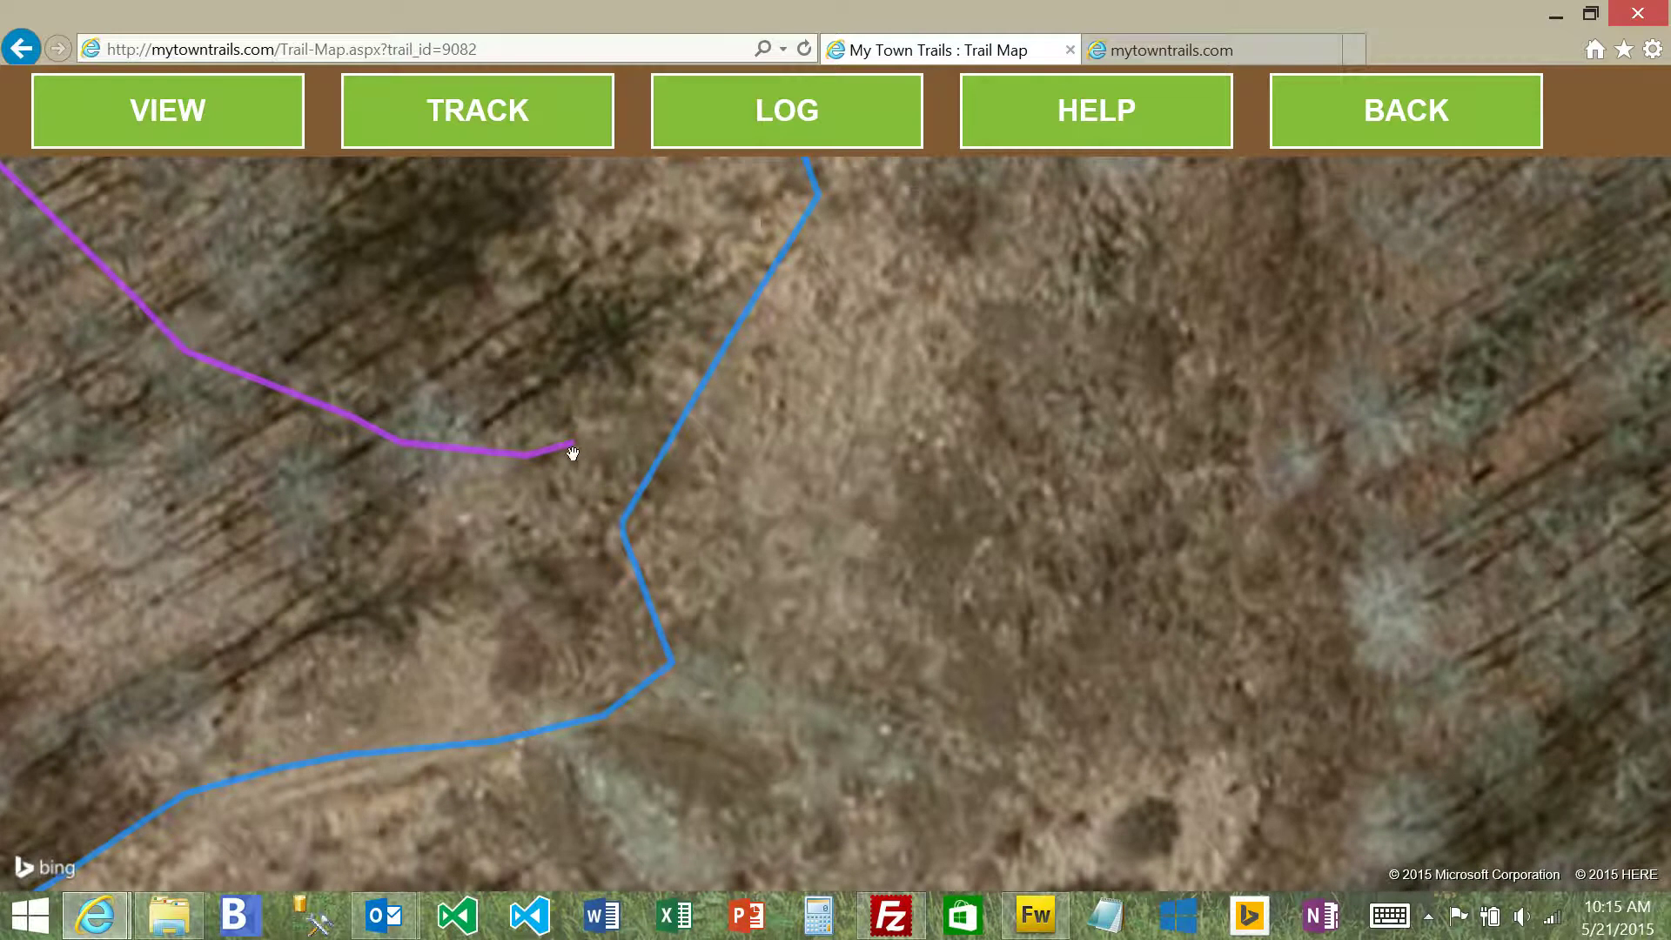
scroll(714, 500, "down", 3)
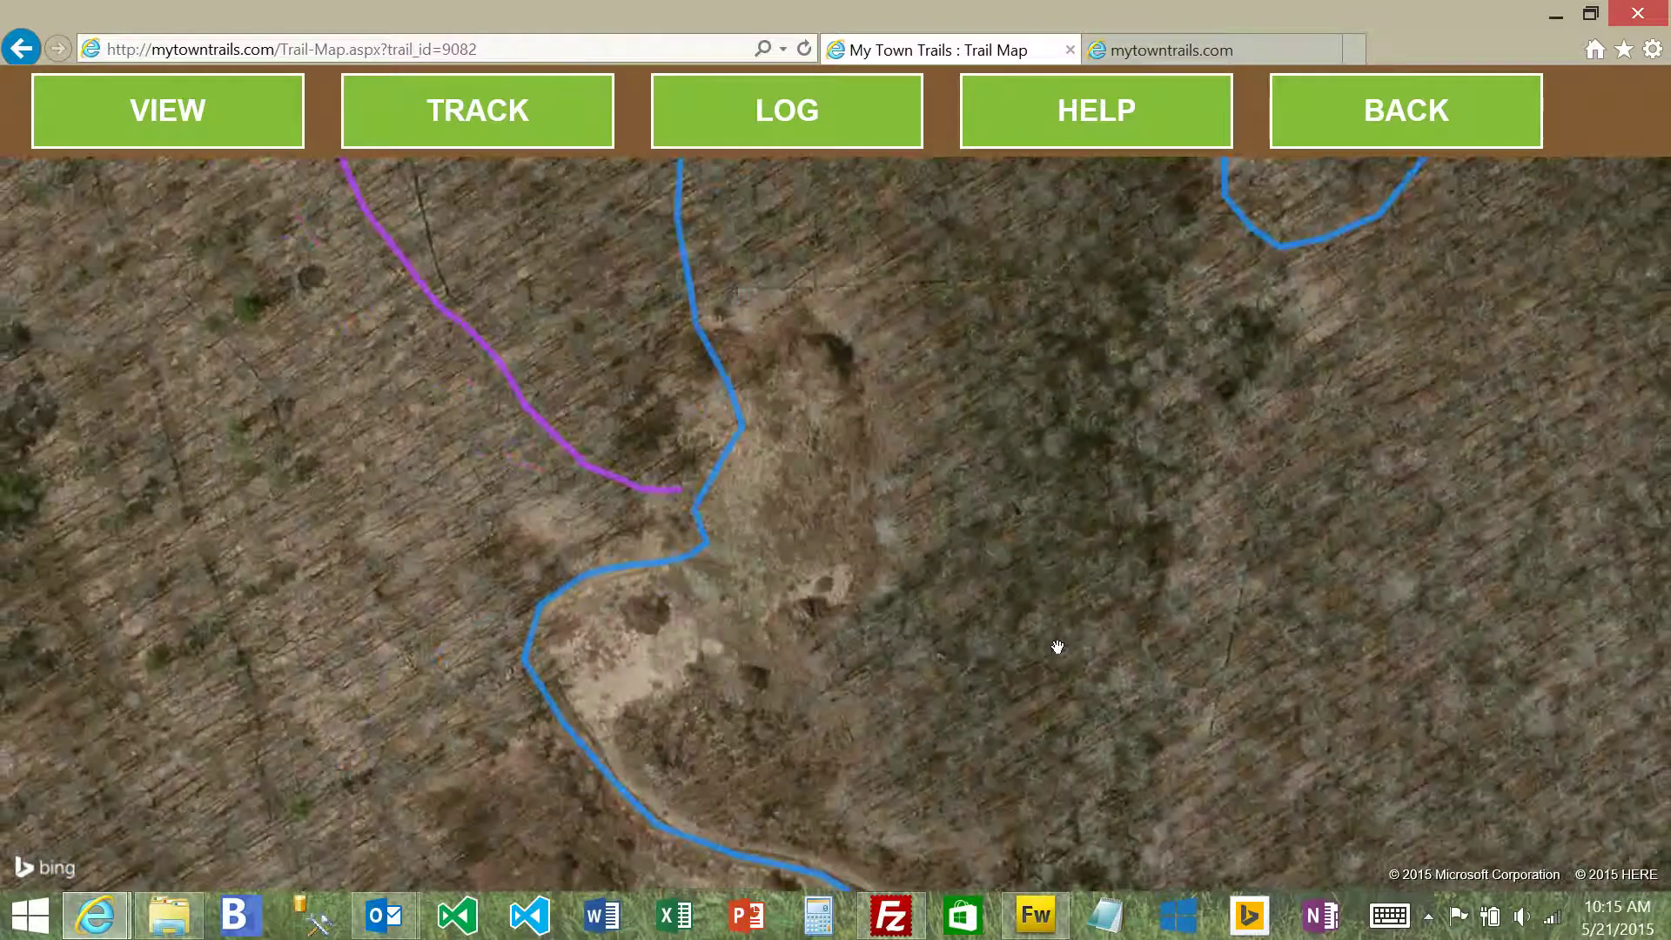
left_click_drag(1055, 644, 783, 429)
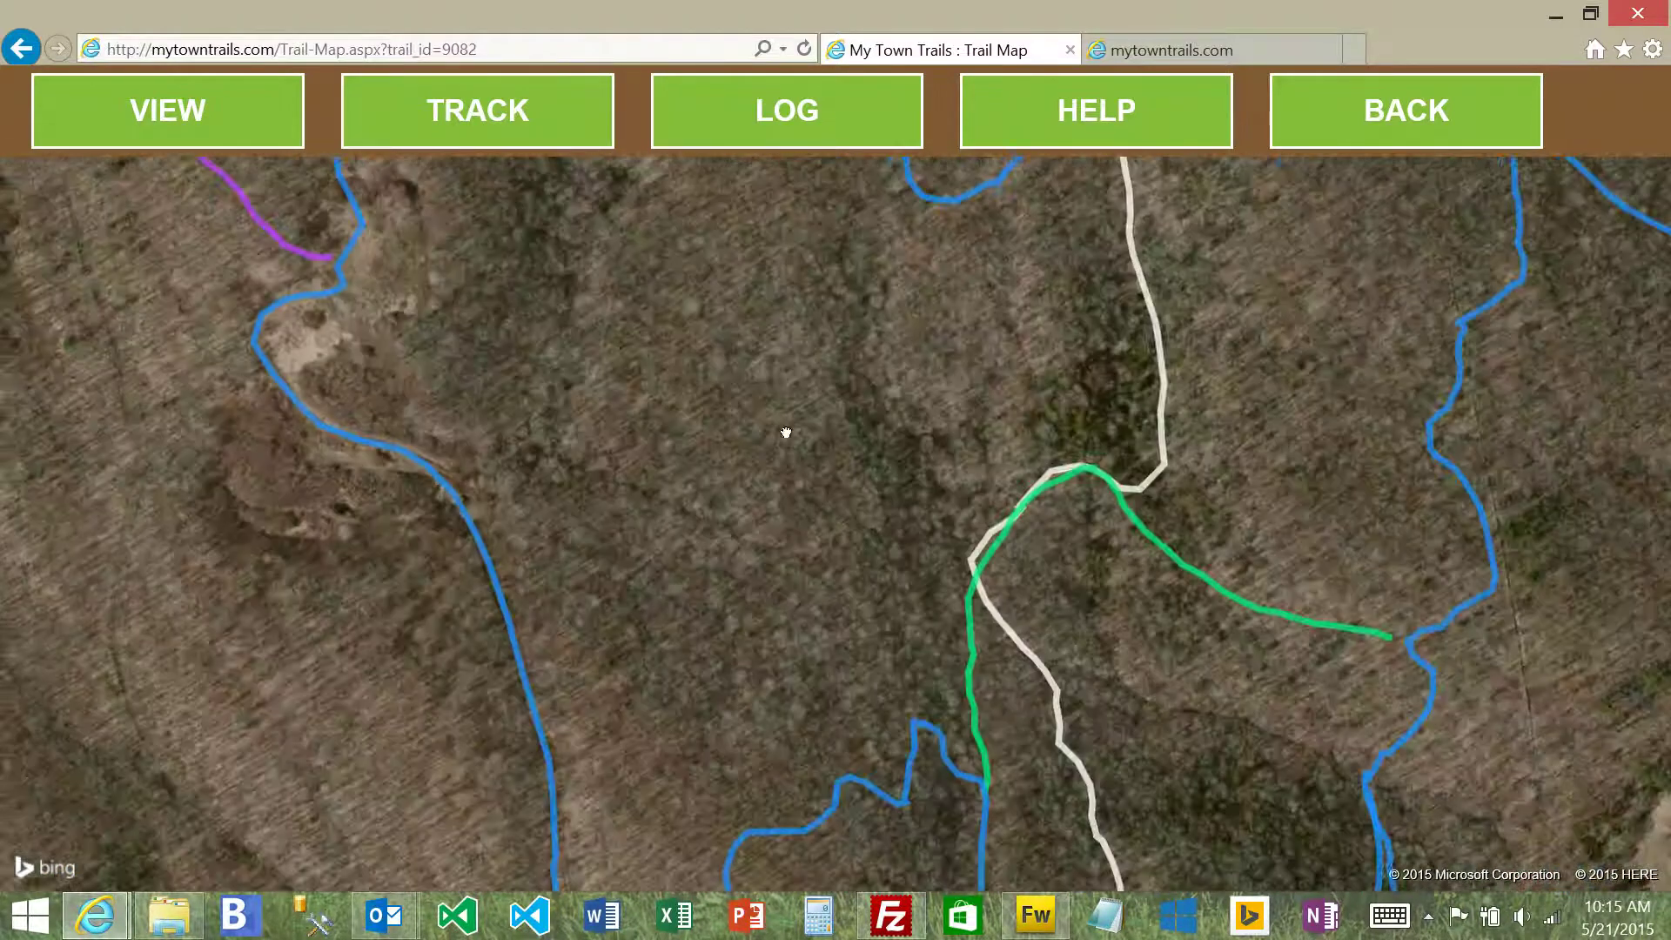
scroll(1010, 558, "up", 2)
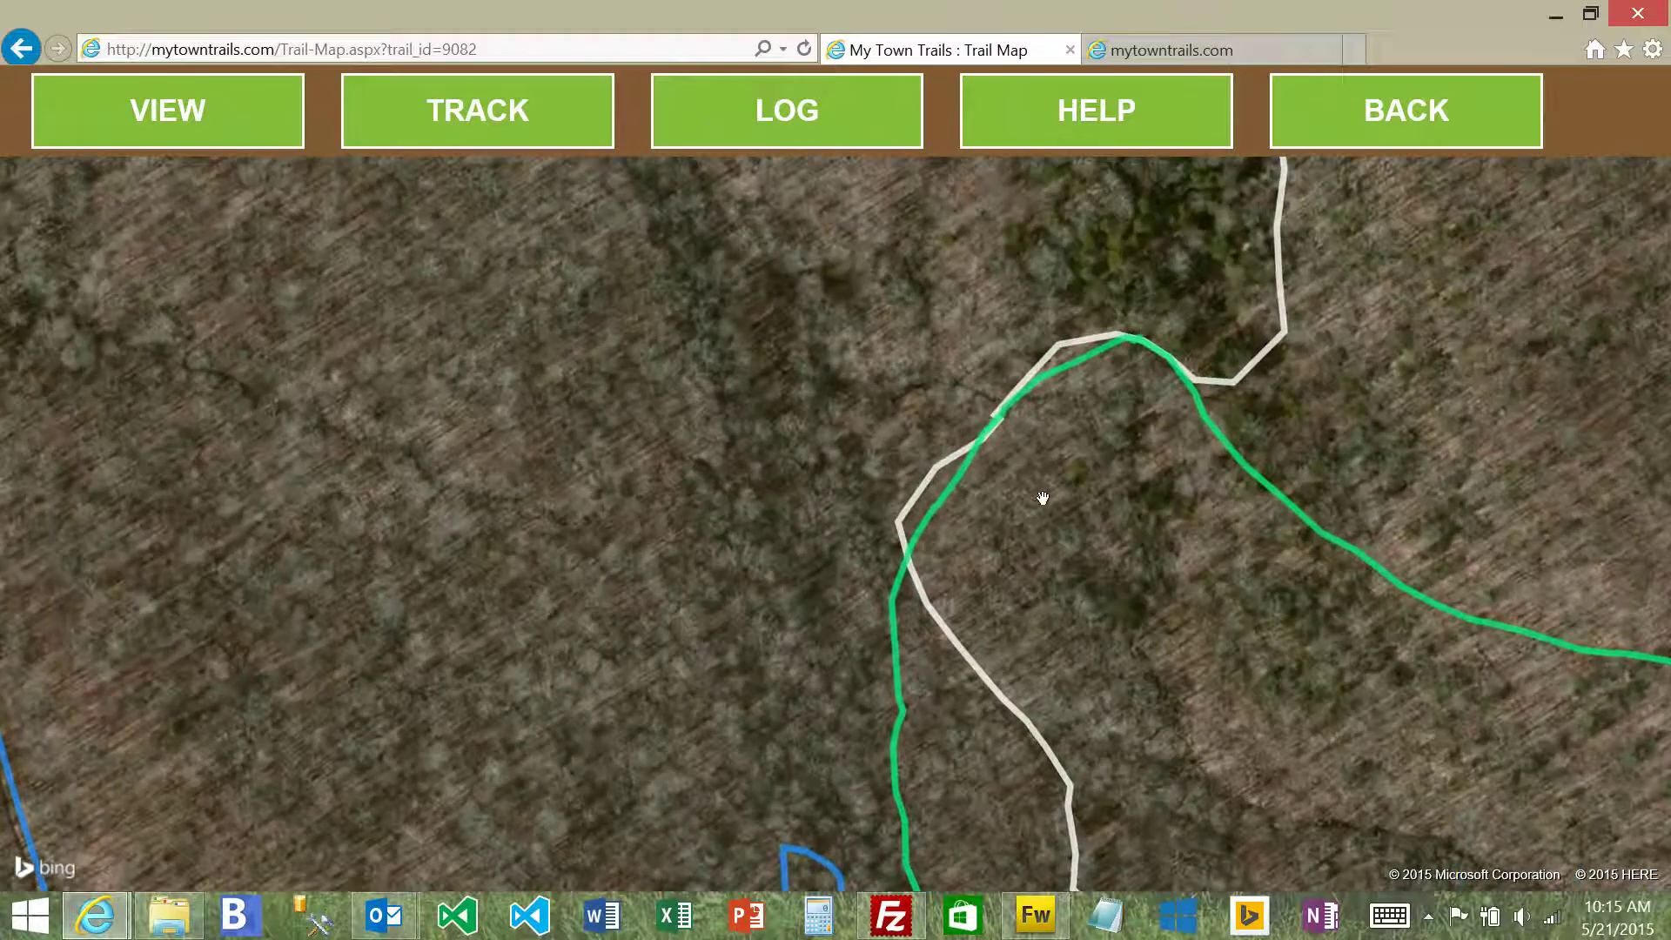
left_click_drag(1044, 488, 850, 440)
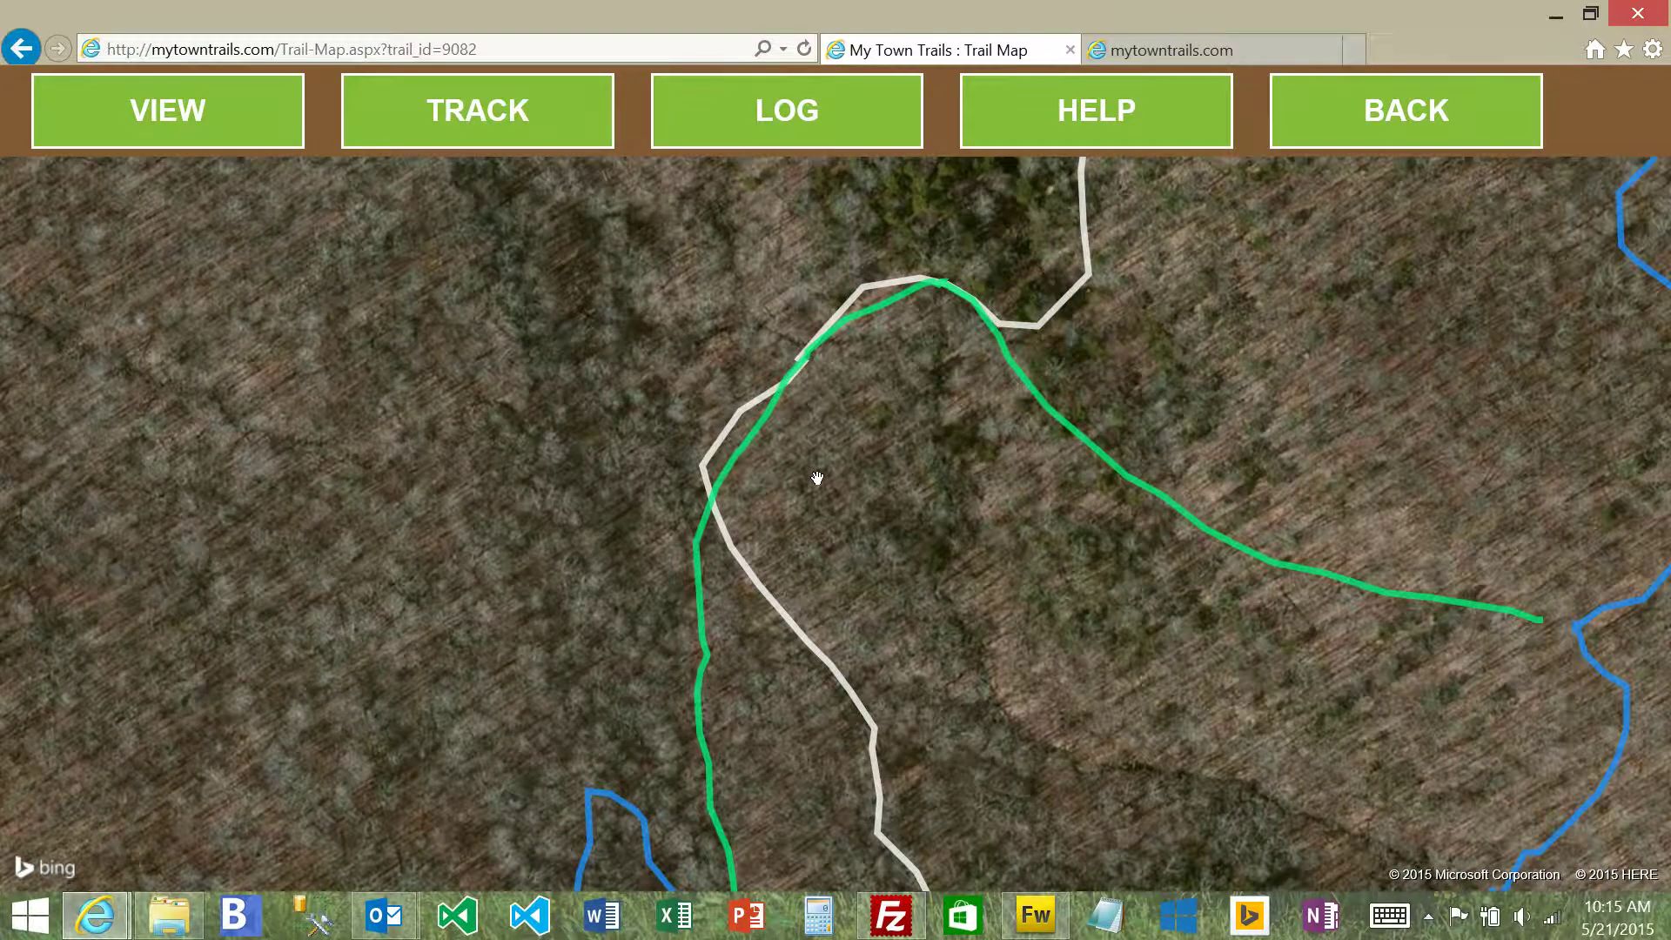
mouse_move(757, 476)
left_mouse_down()
mouse_move(739, 477)
mouse_move(731, 377)
mouse_move(750, 508)
left_mouse_up()
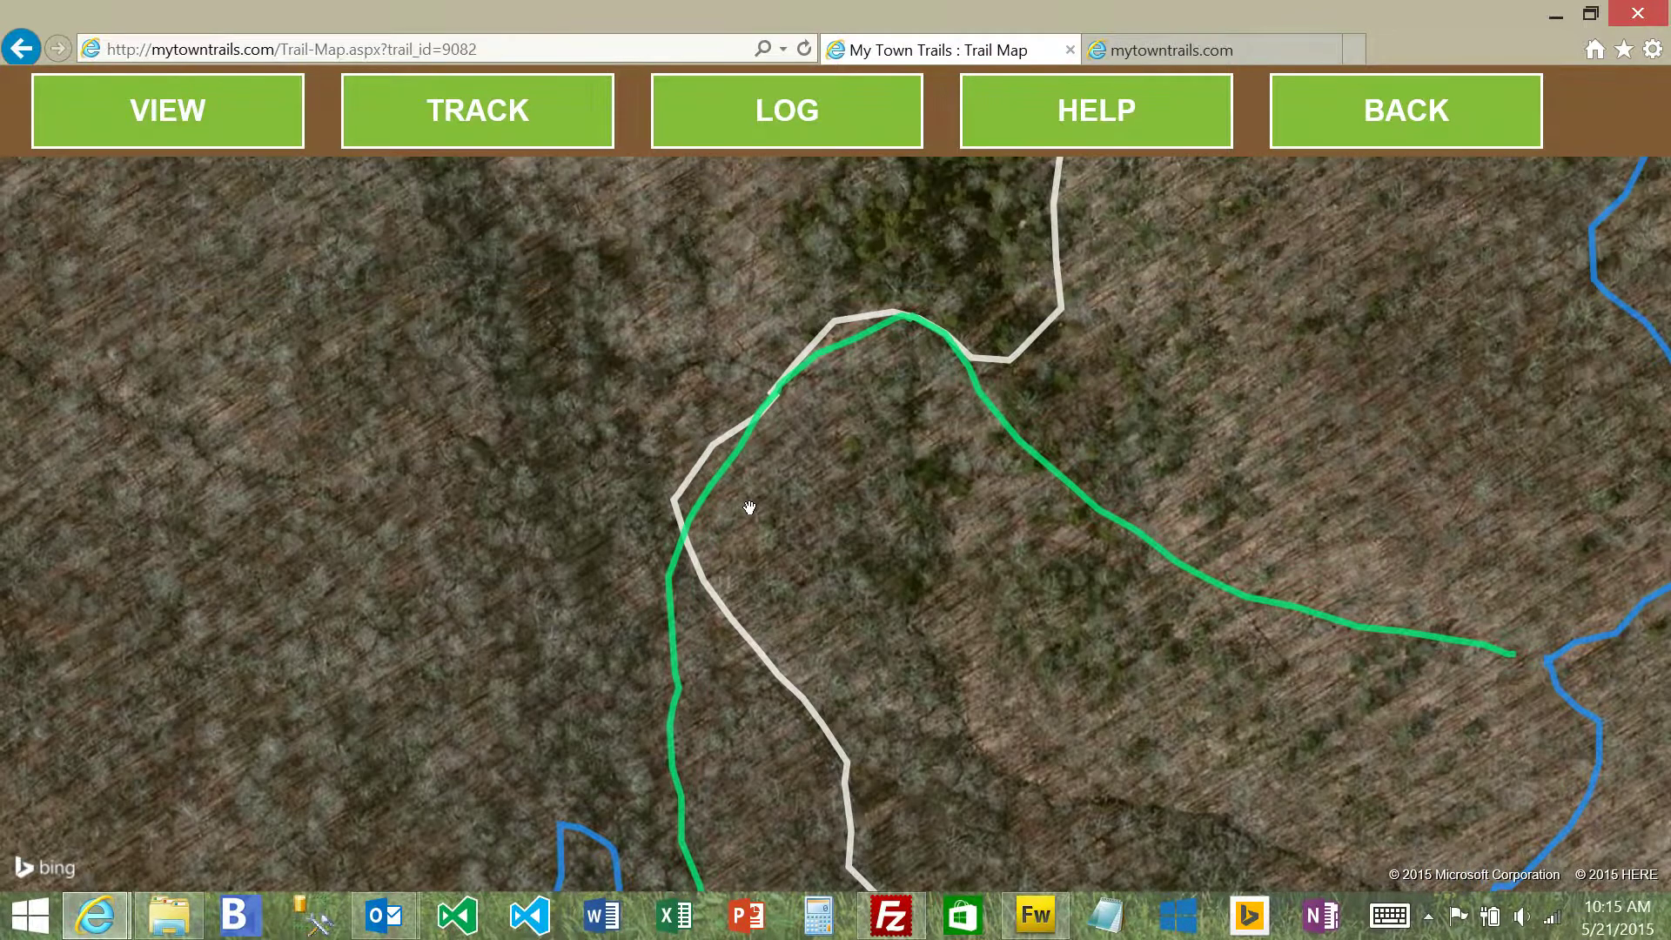
left_click(18, 49)
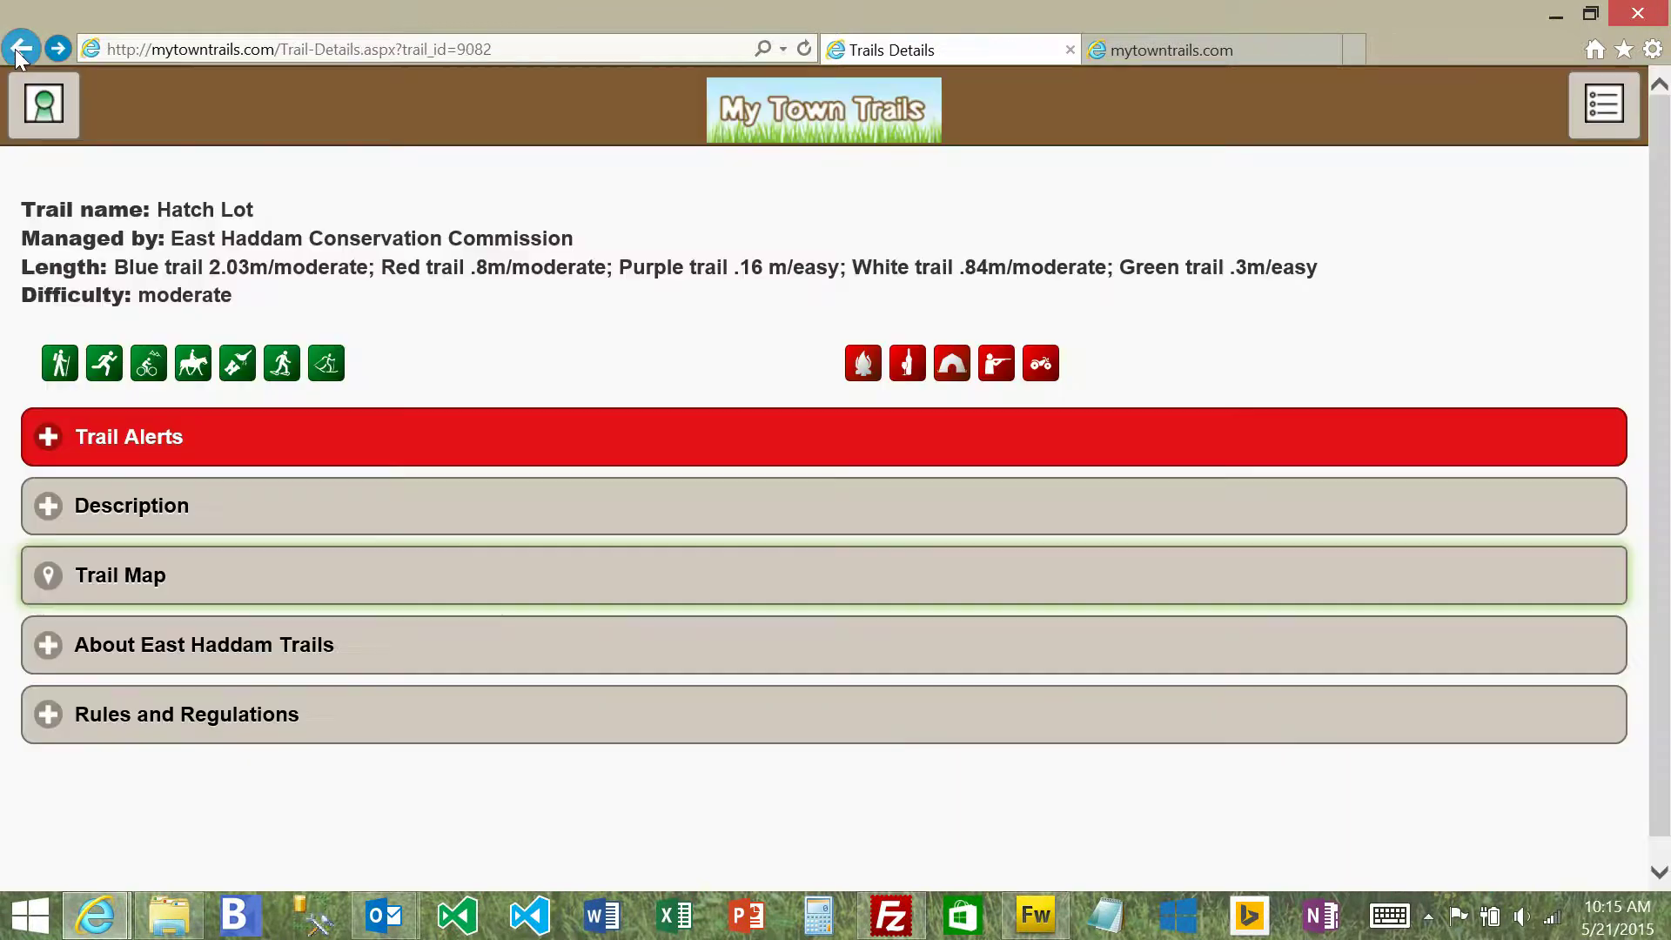
left_click(18, 49)
Reopen the clean-up designer and move point 54052 onto the blue trail crossing.
left_click(221, 489)
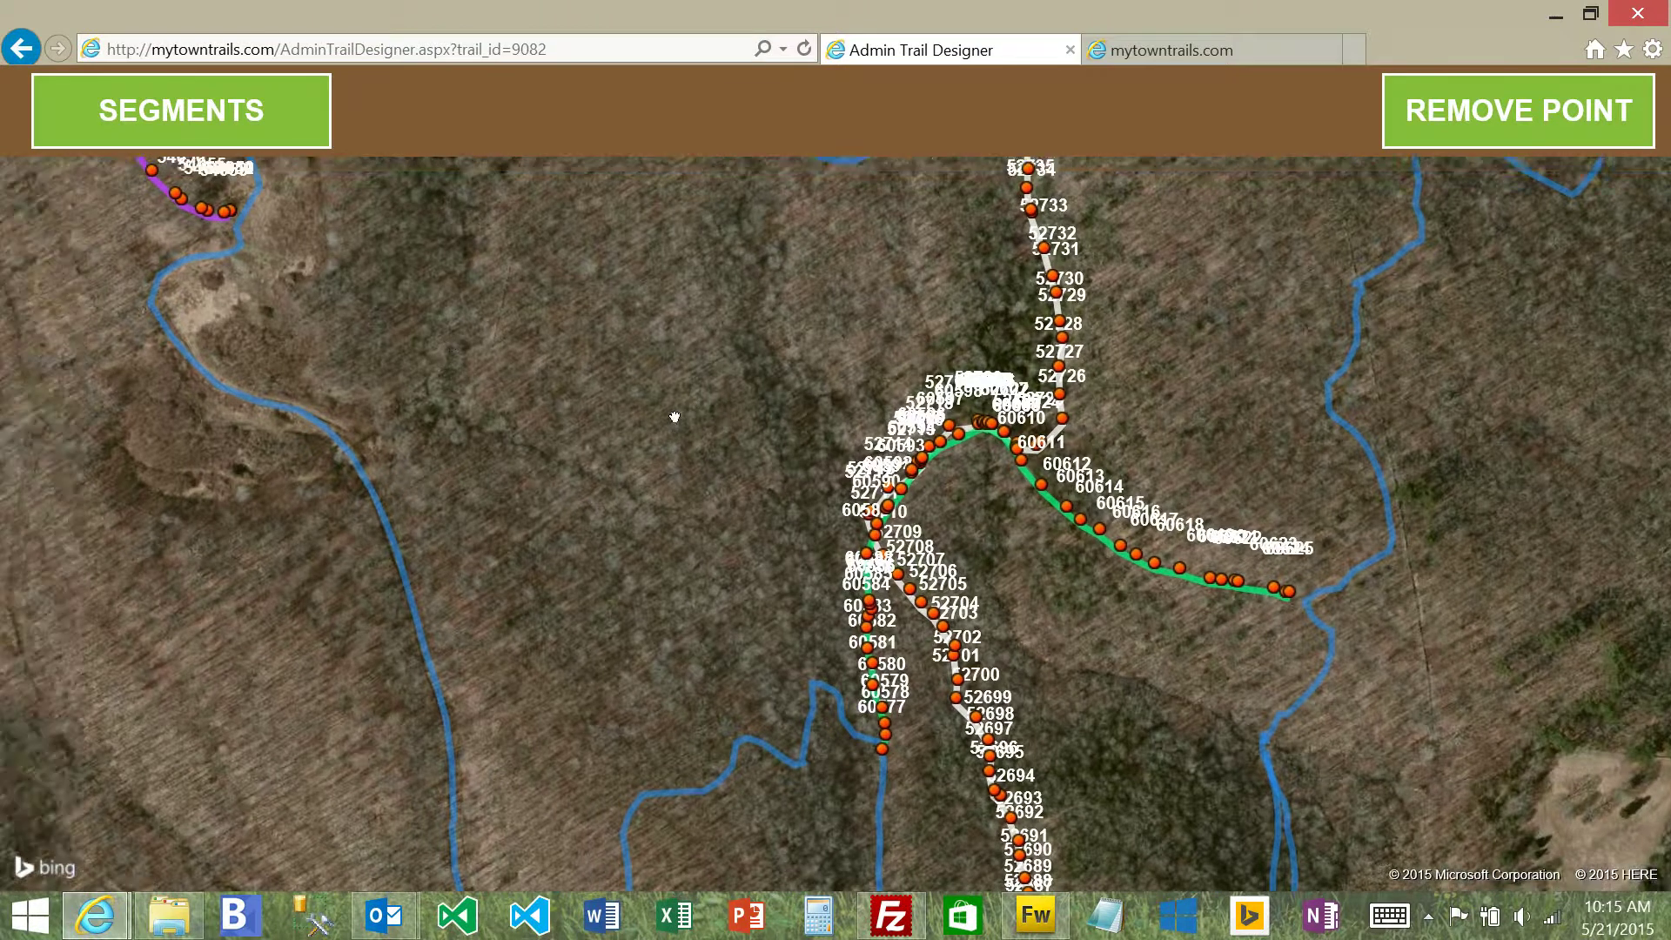
scroll(675, 414, "up", 5)
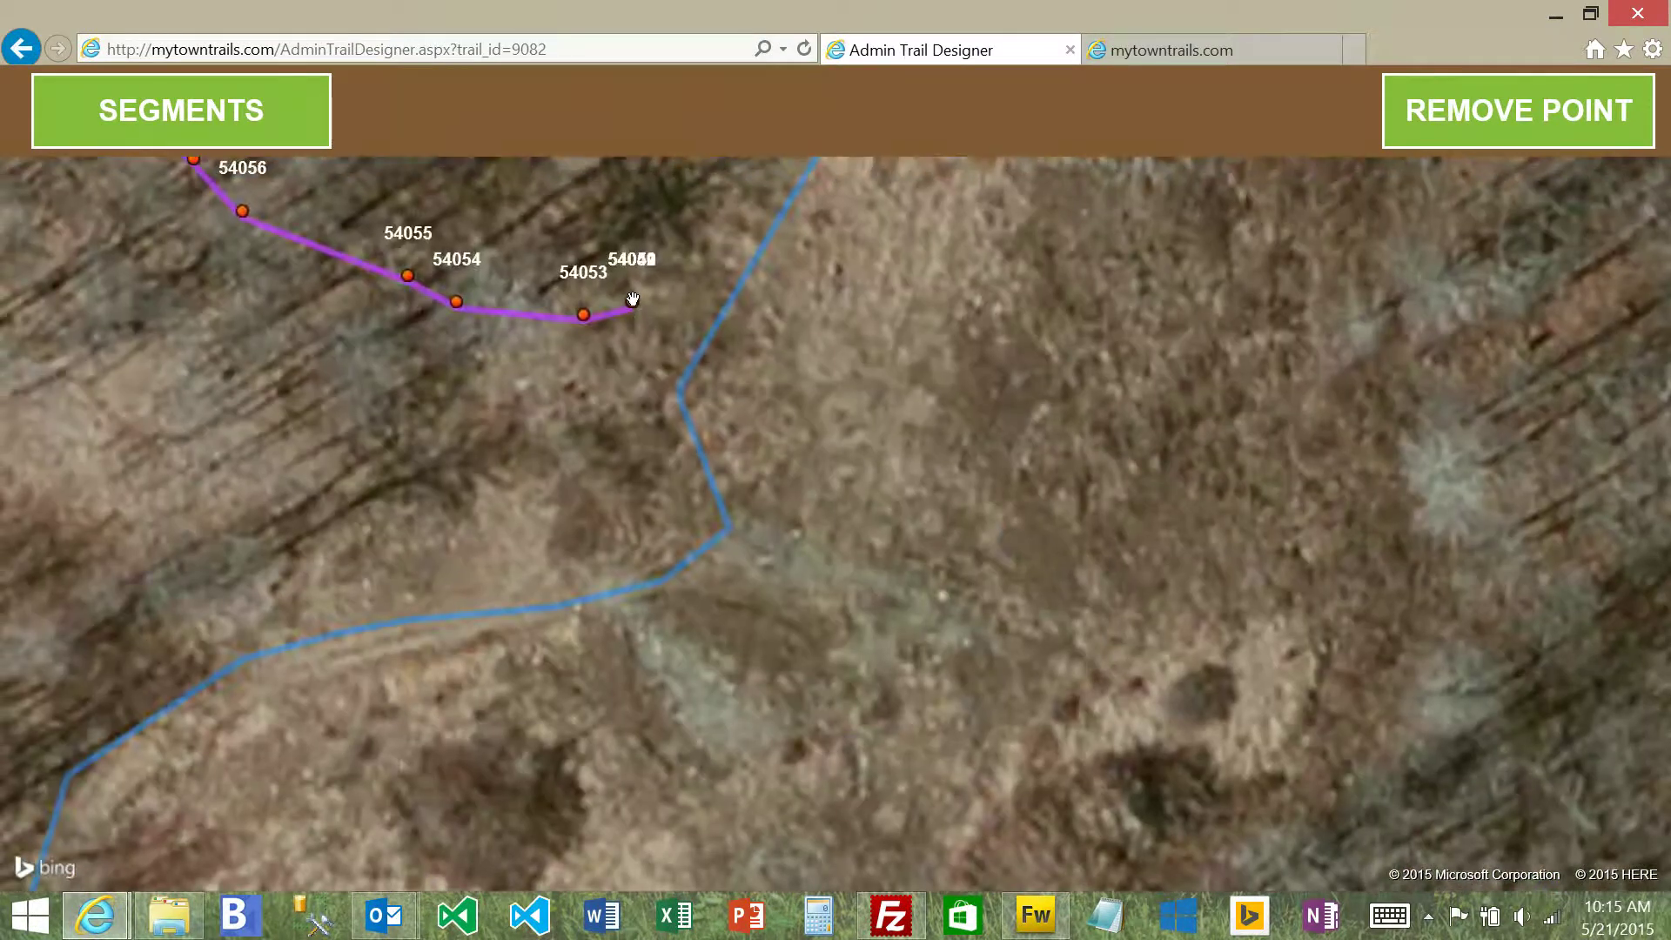
left_click(633, 299)
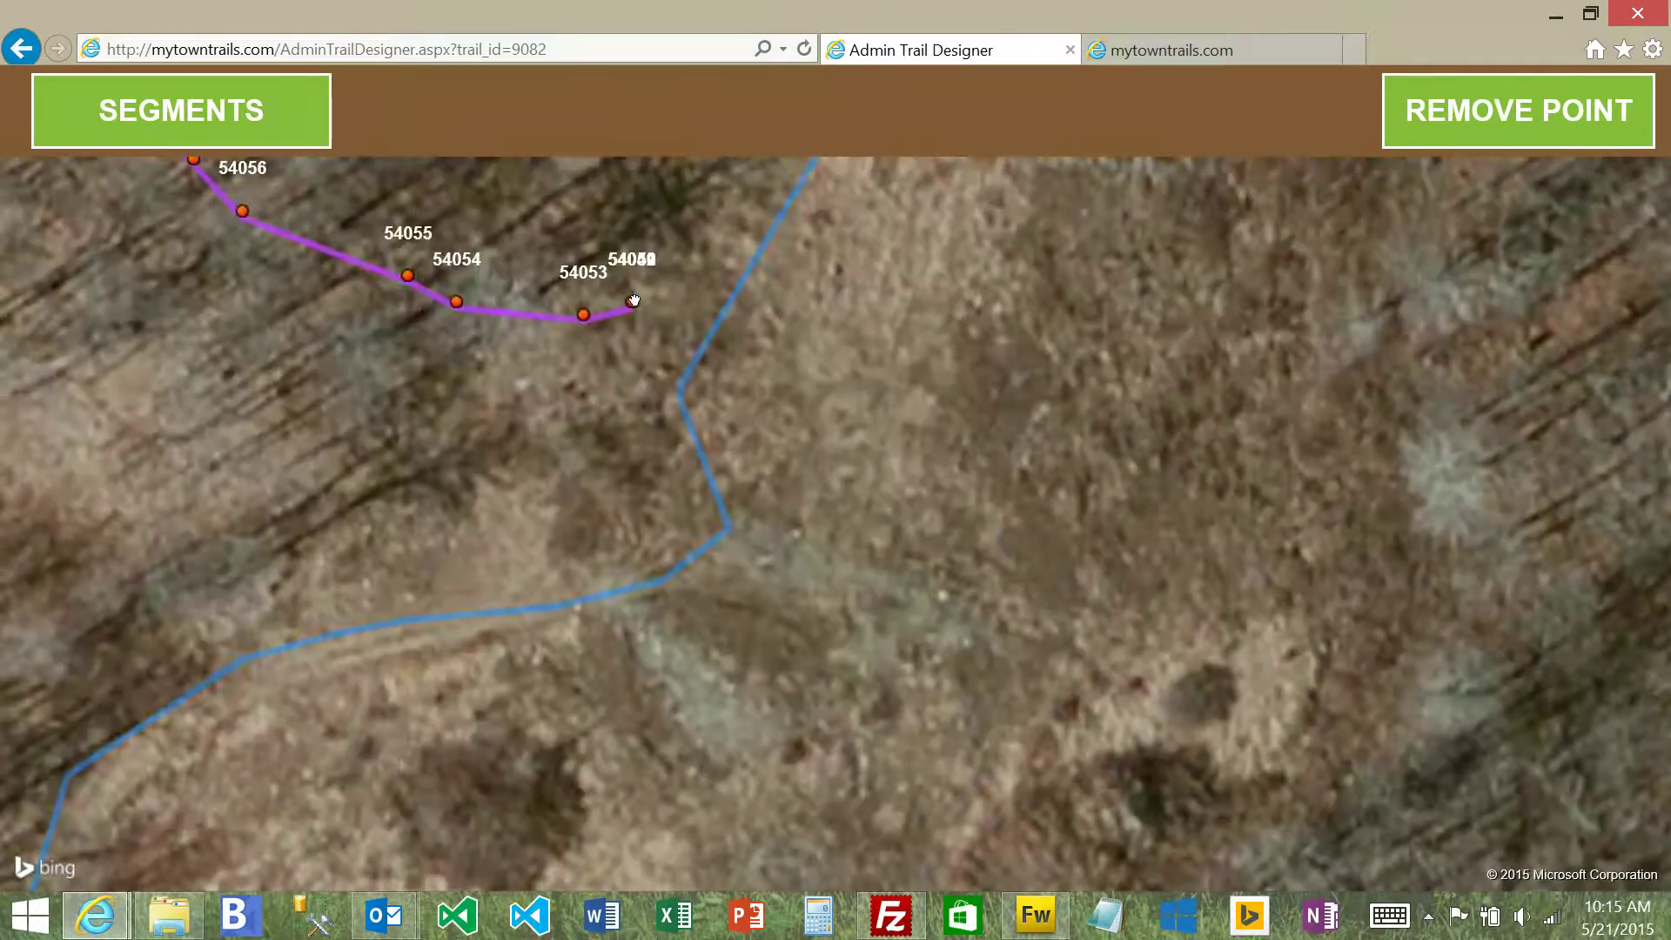
left_click(729, 300)
Pull points 54051 and 54050 off the stack and re-seat 54052 at the blue crossing.
left_click(736, 299)
left_click_drag(744, 284, 735, 254)
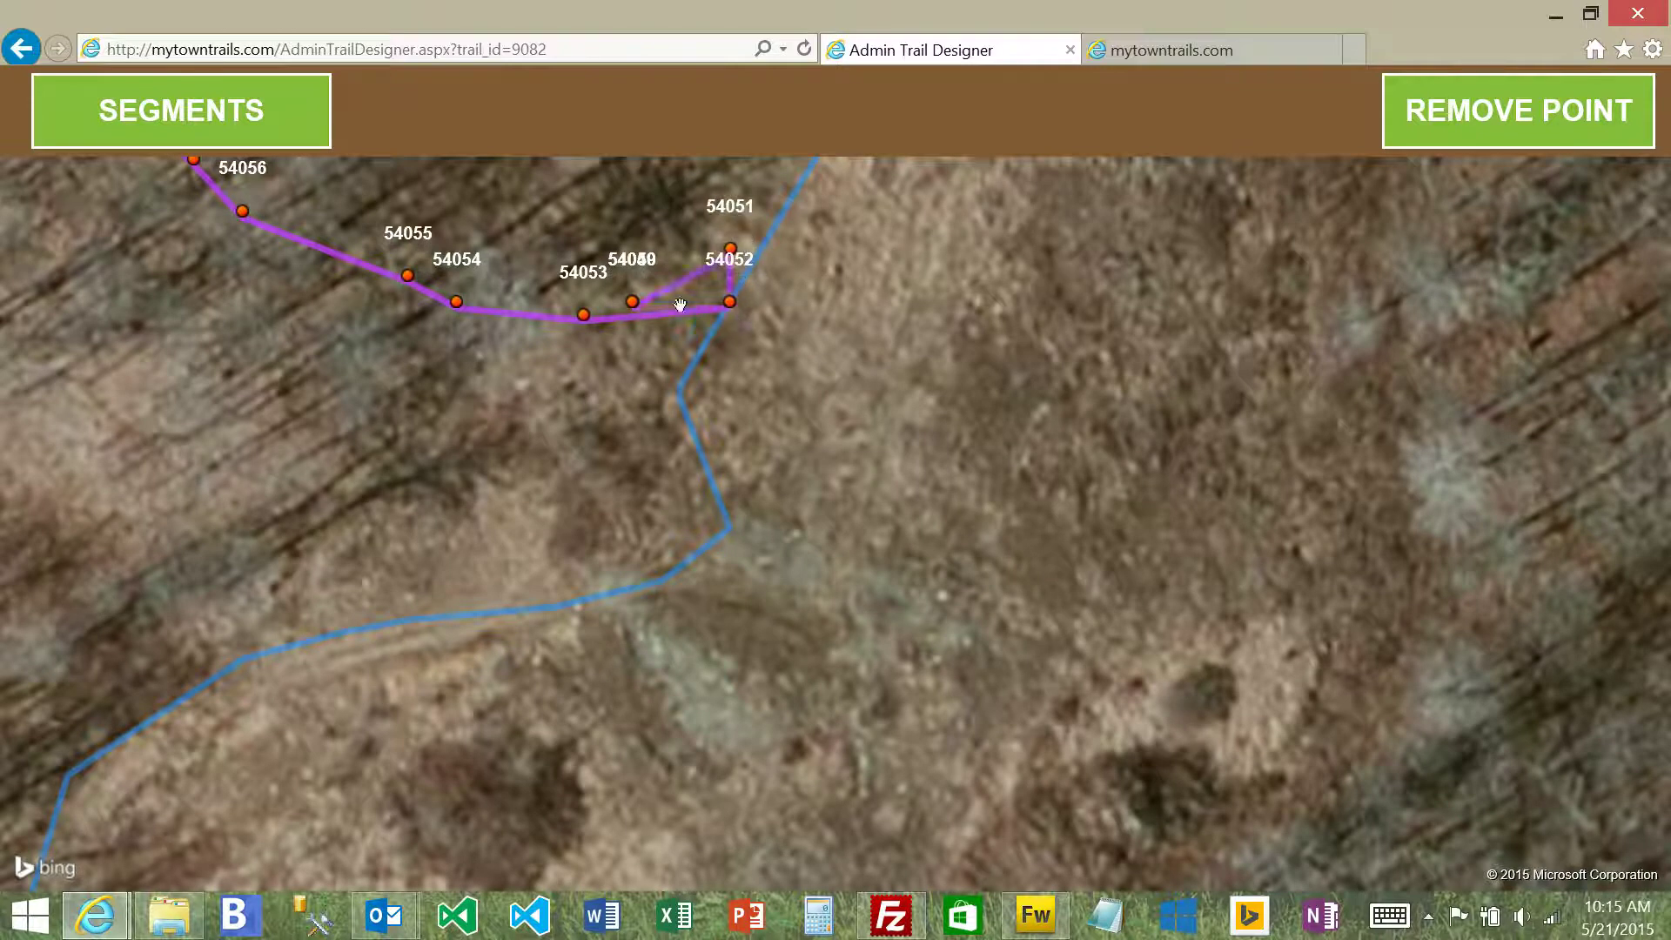
left_click_drag(632, 301, 592, 229)
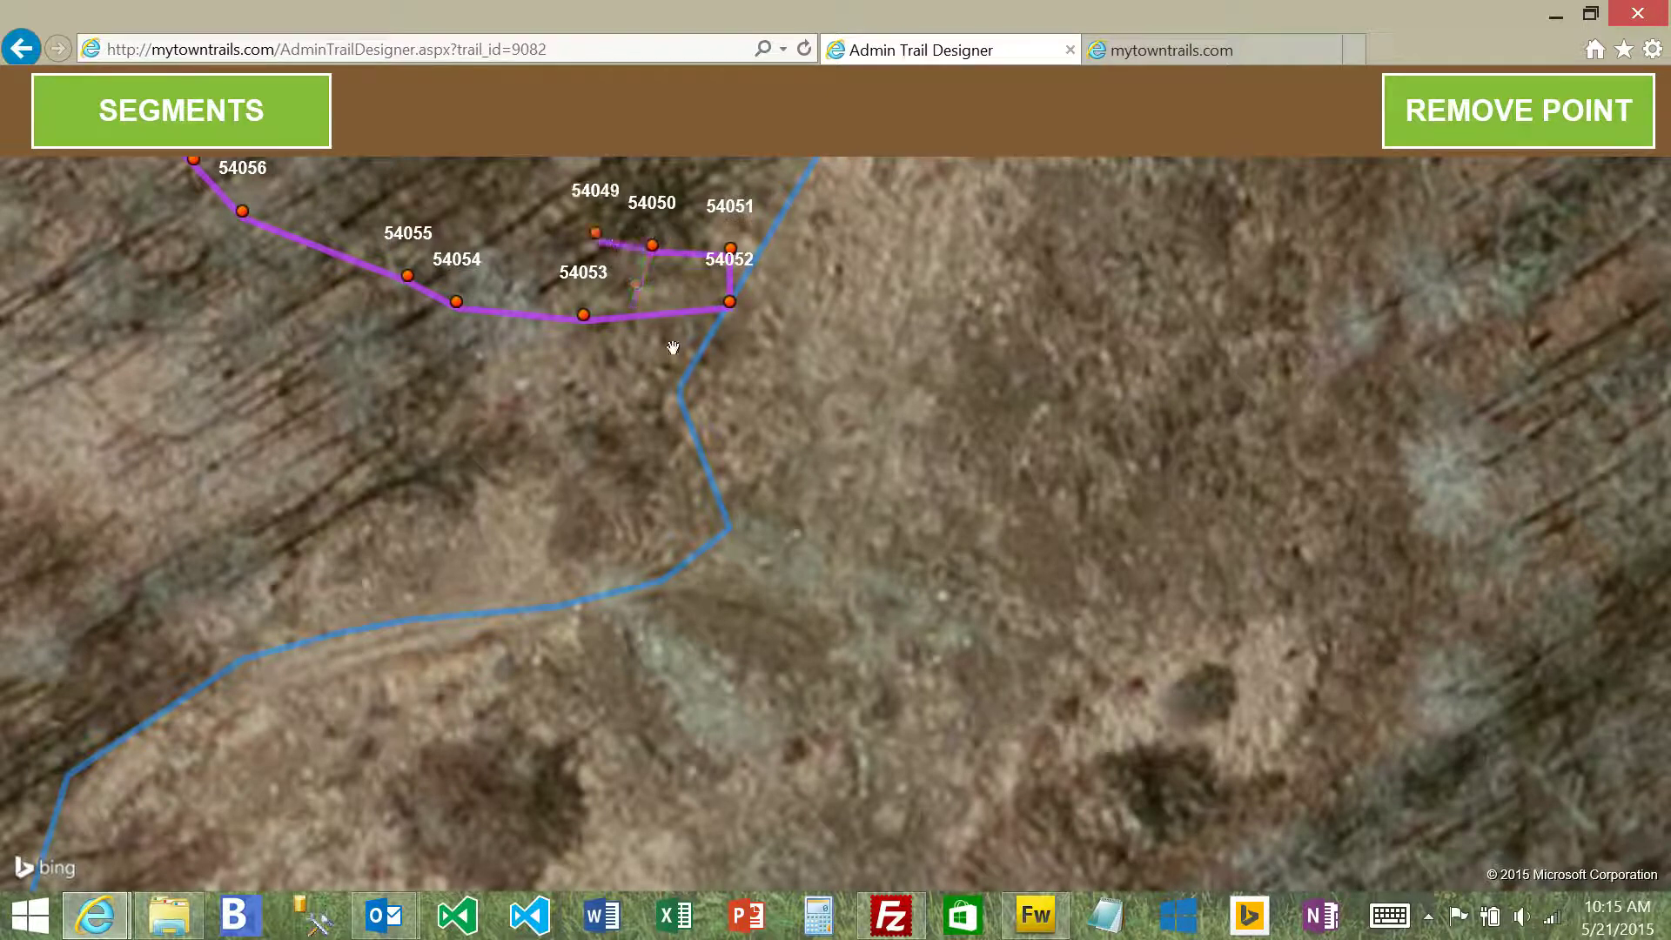
left_click_drag(731, 301, 680, 315)
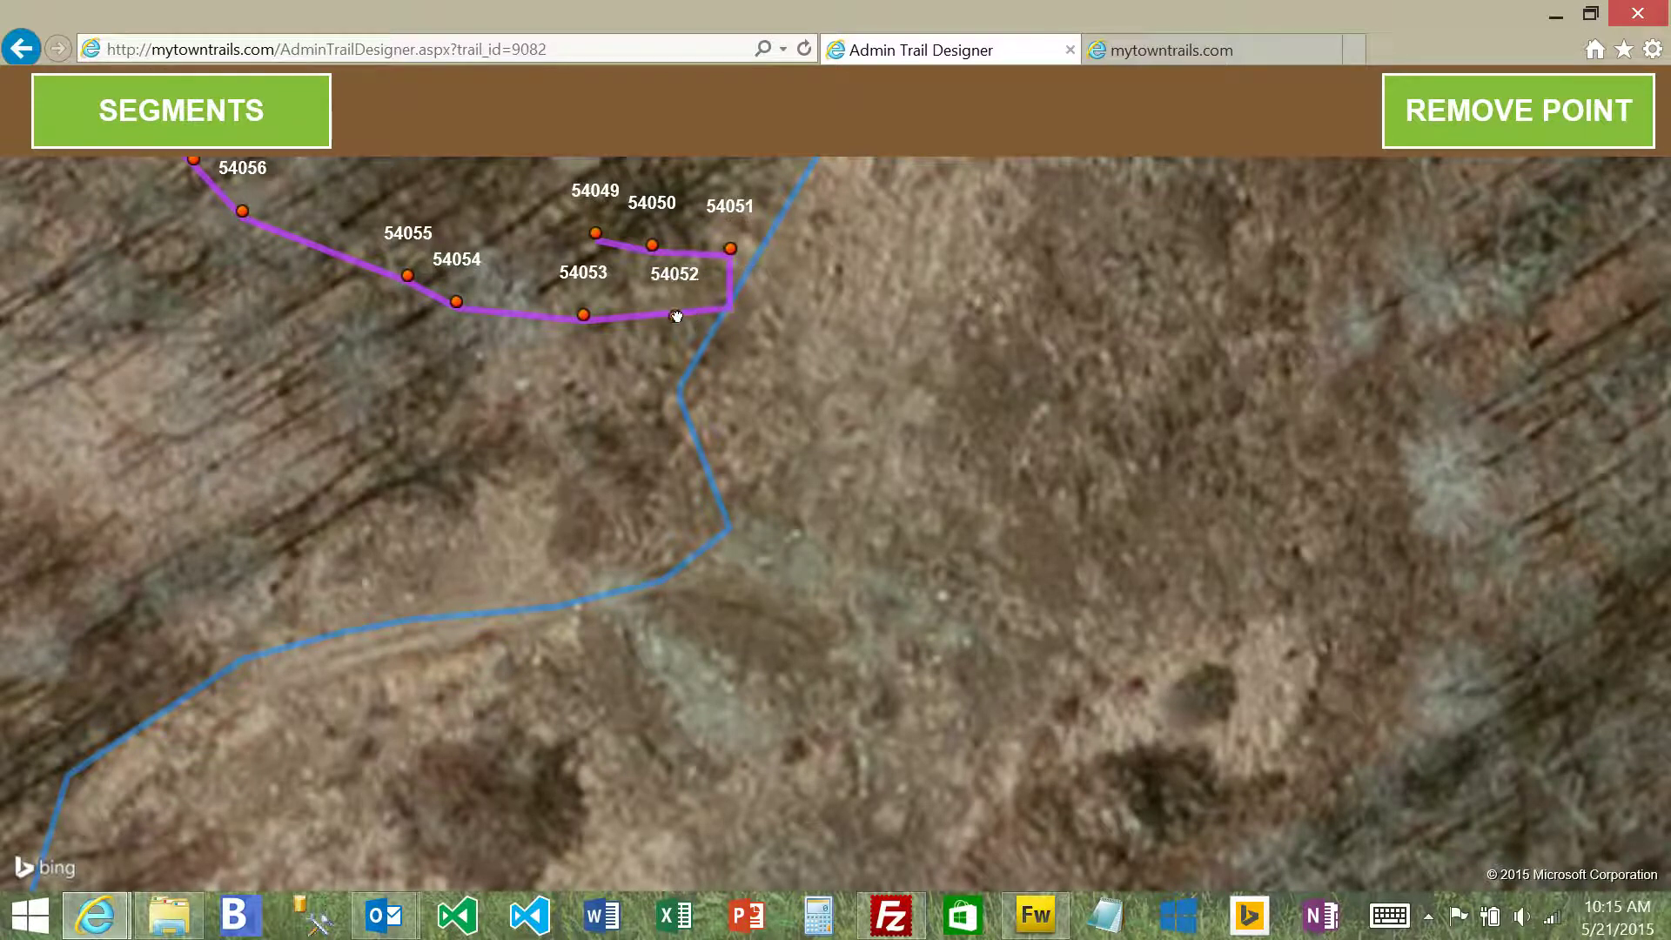
left_click_drag(677, 316, 729, 310)
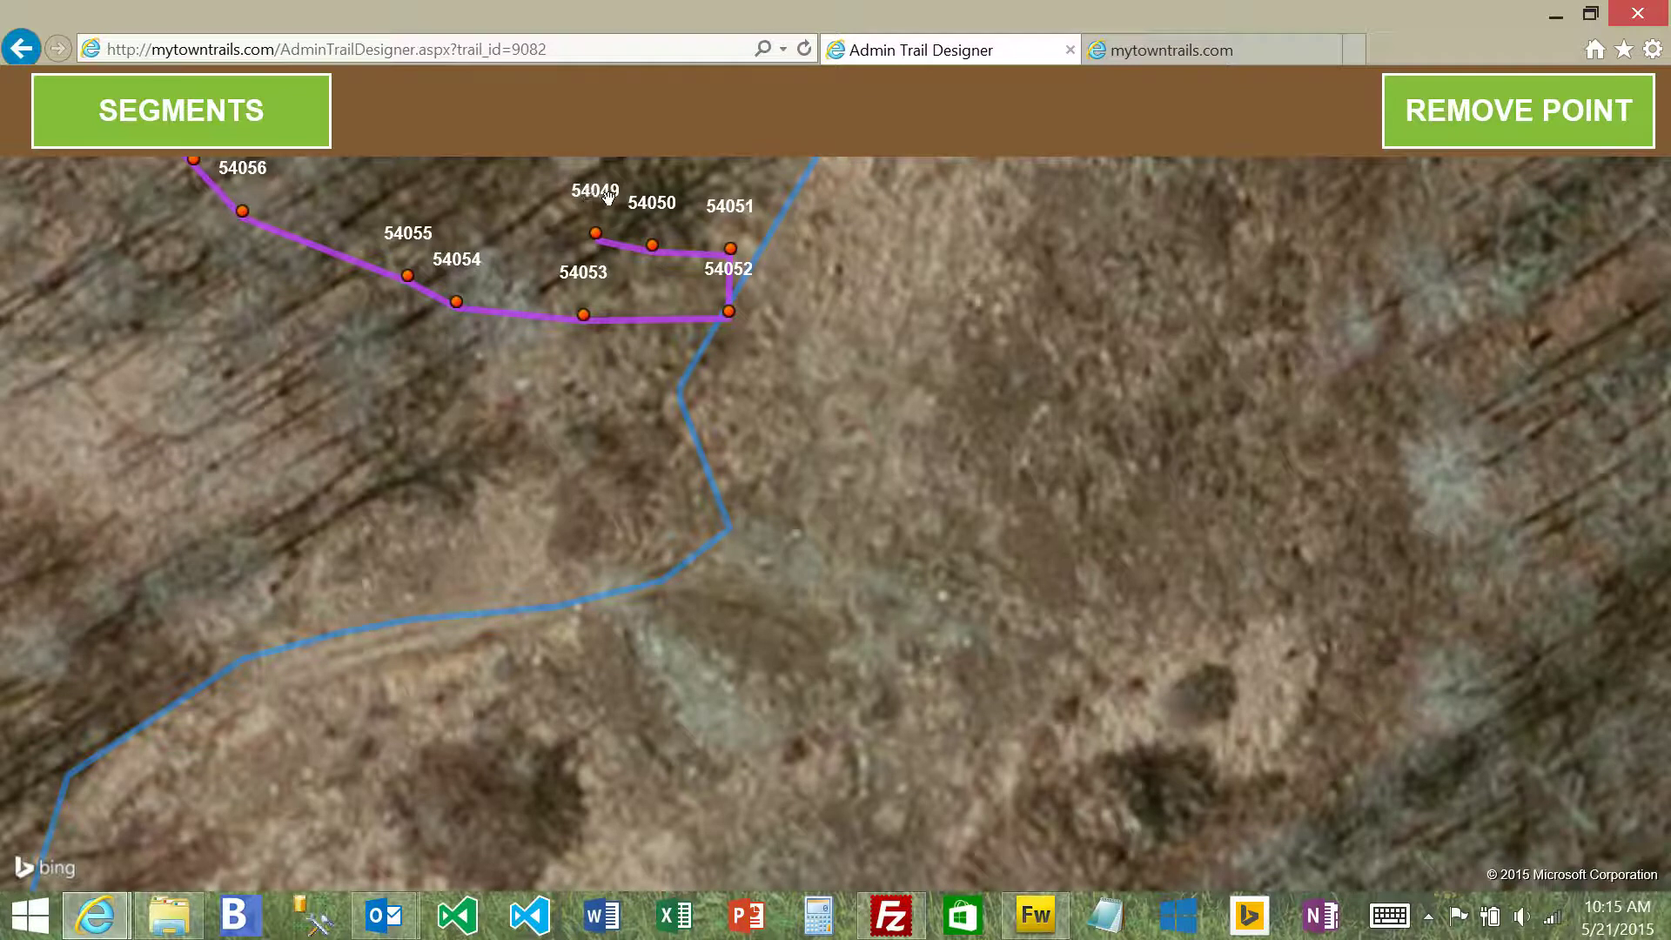
Delete point 54049 by id and confirm the removal.
left_click(1452, 137)
left_click(350, 209)
type("54049")
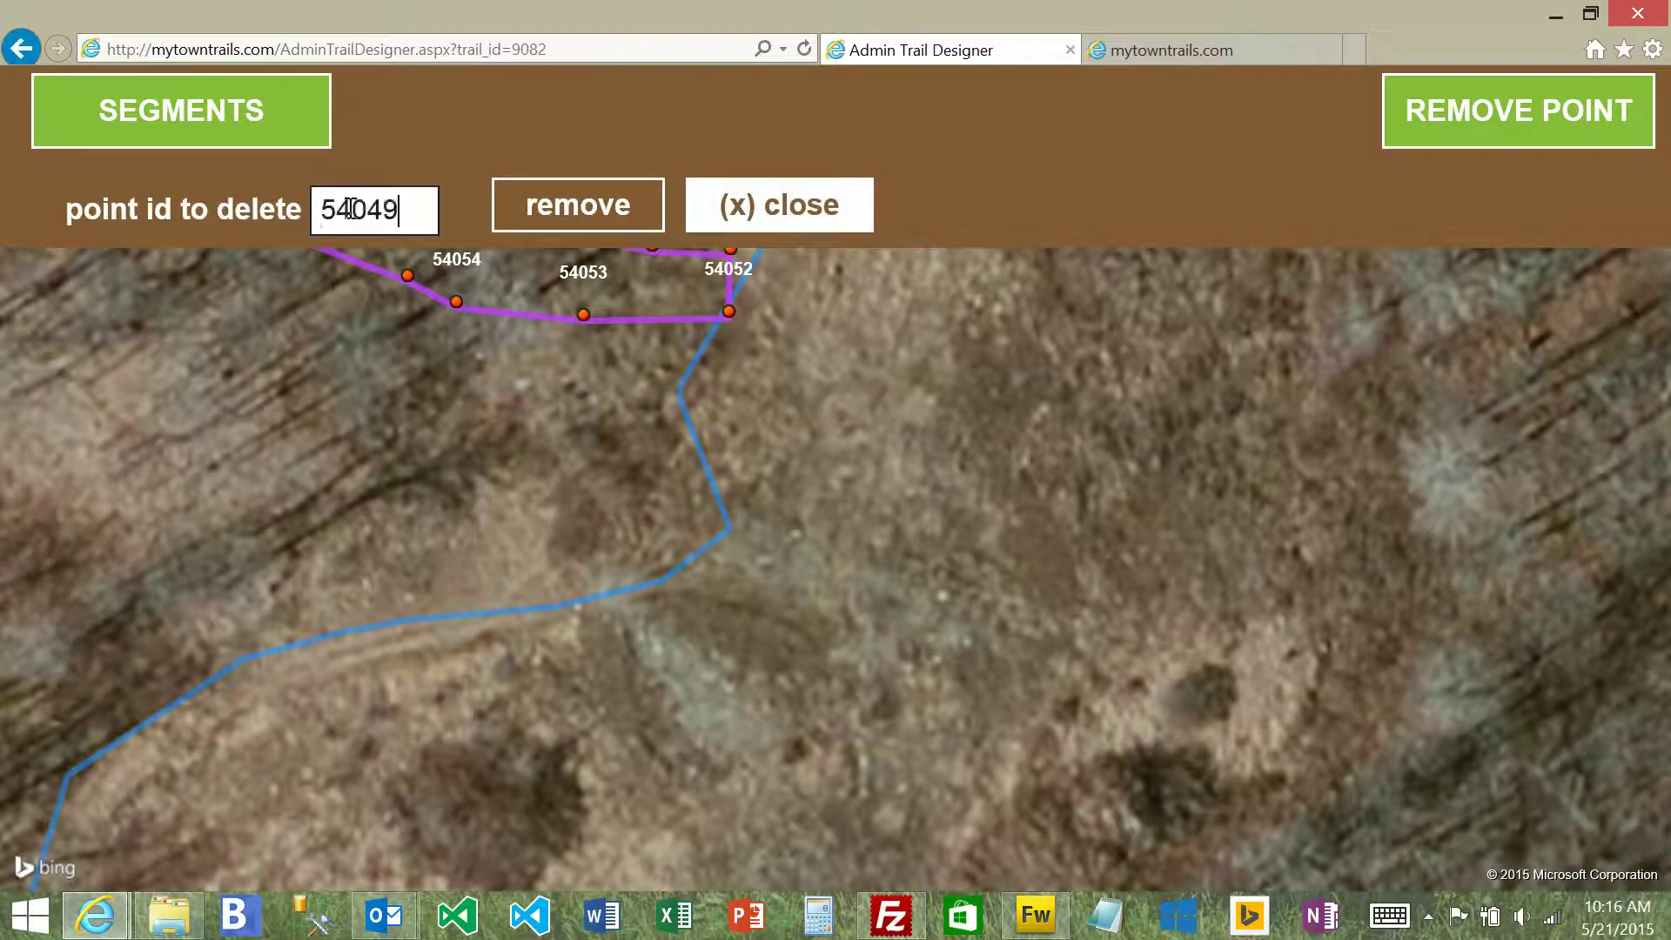
left_click(628, 213)
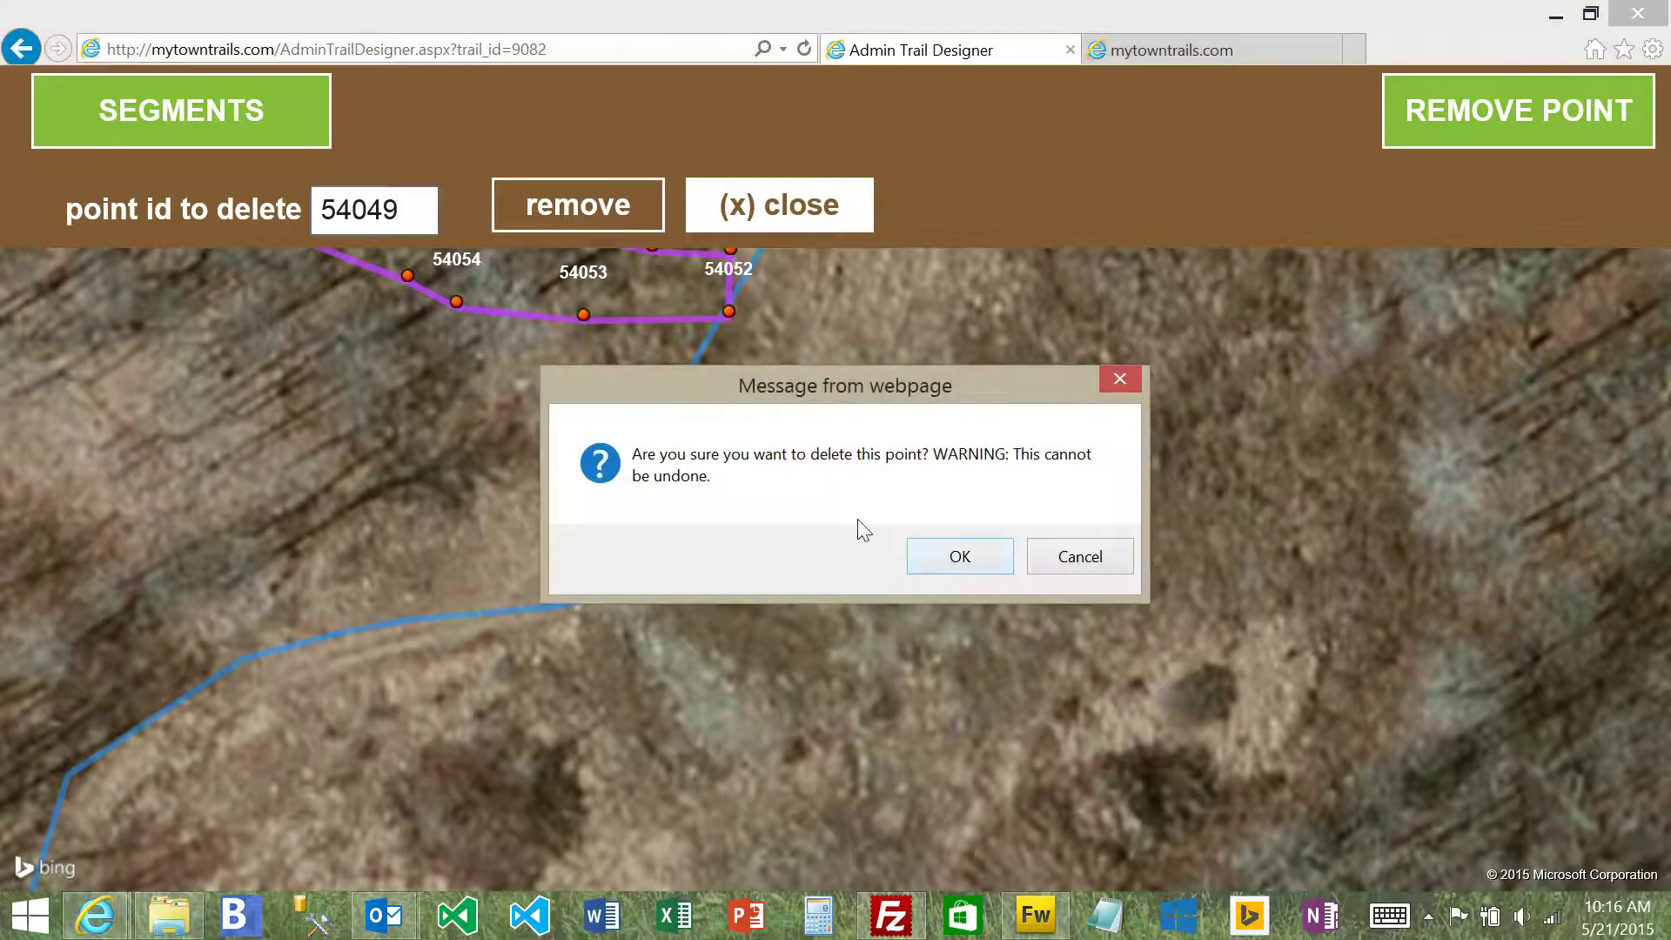
left_click(957, 557)
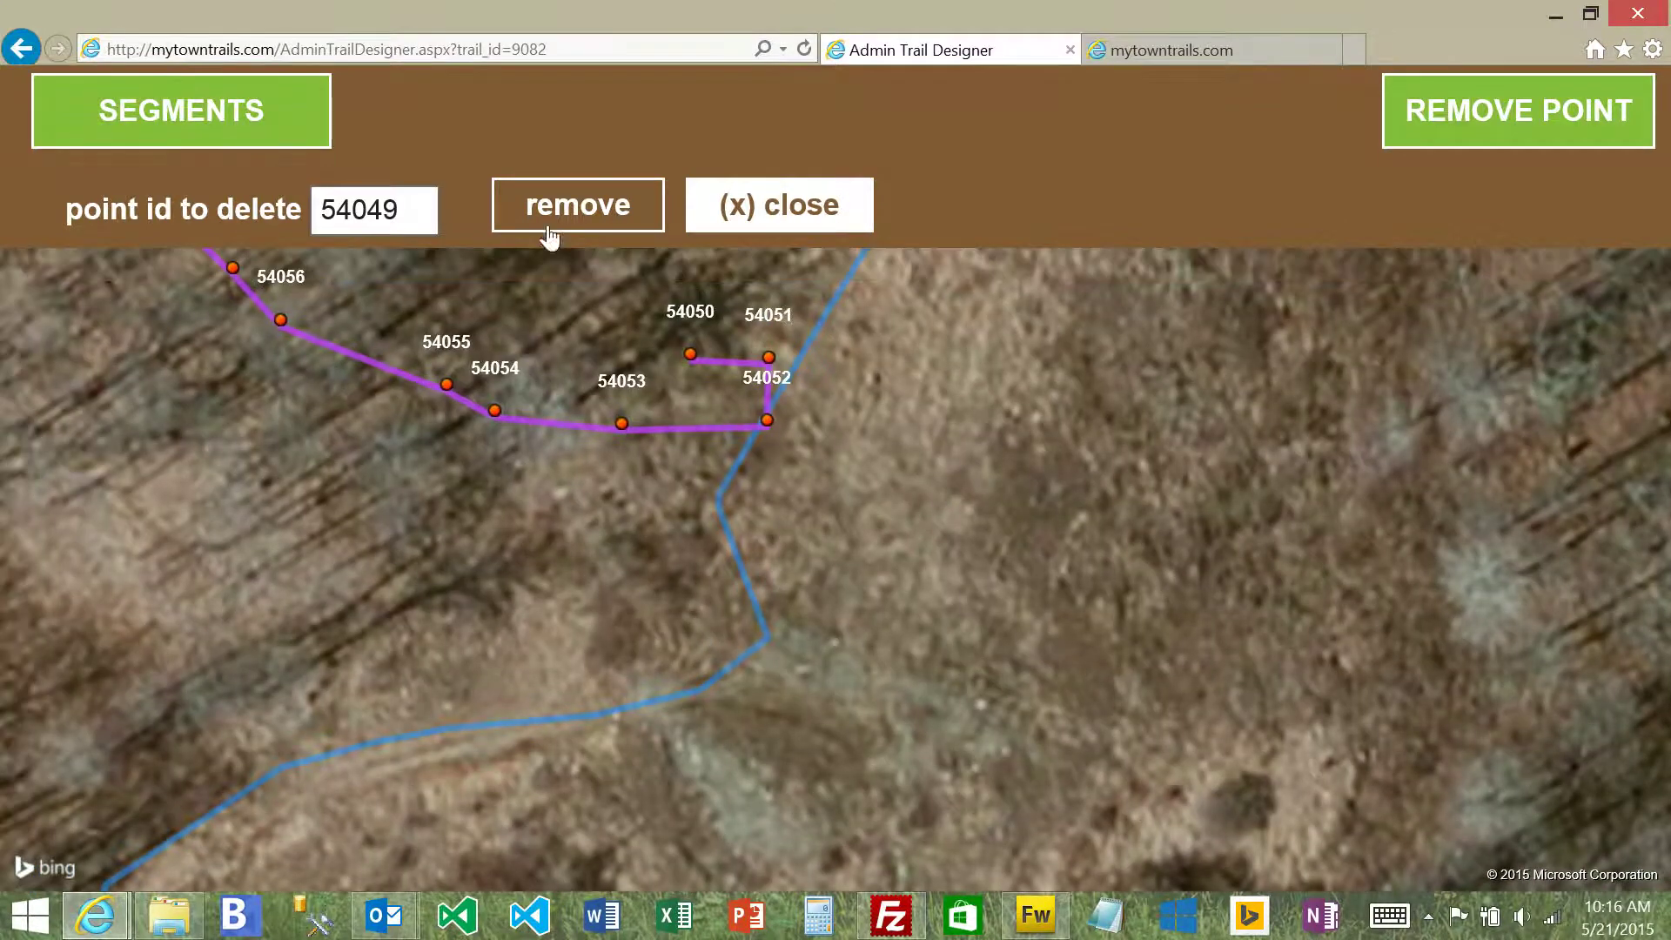
Delete points 54050 and 54051 by id, then close the point-removal panel.
left_click(419, 209)
key("shift+Left")
key("shift+Left")
type("50")
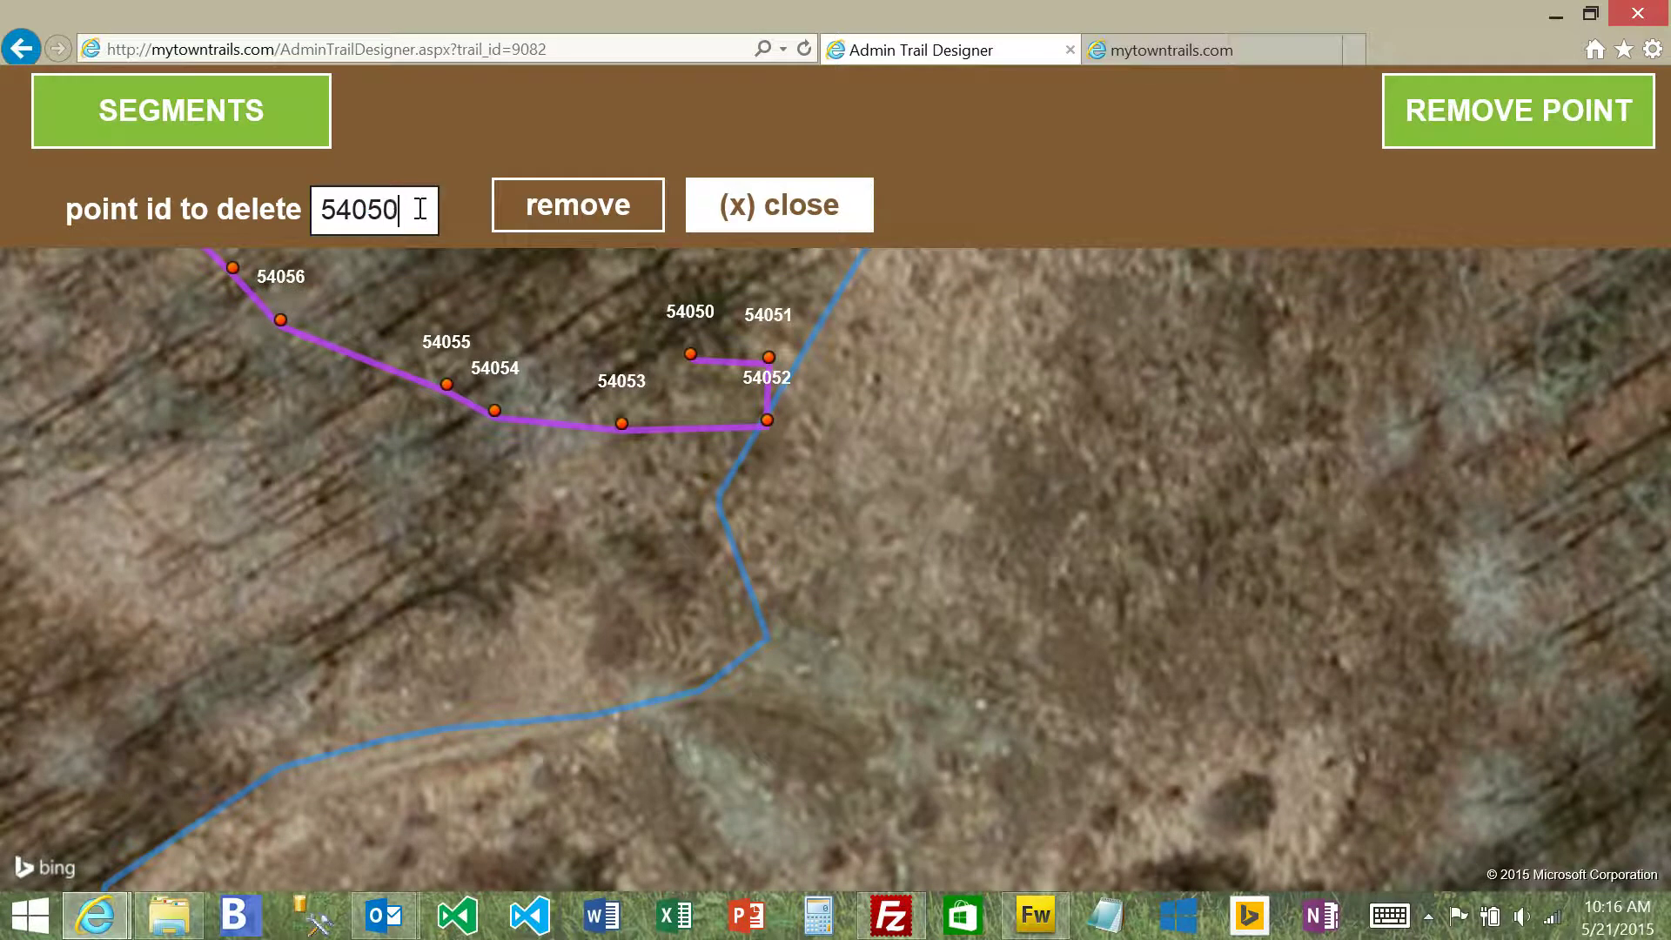
left_click(565, 202)
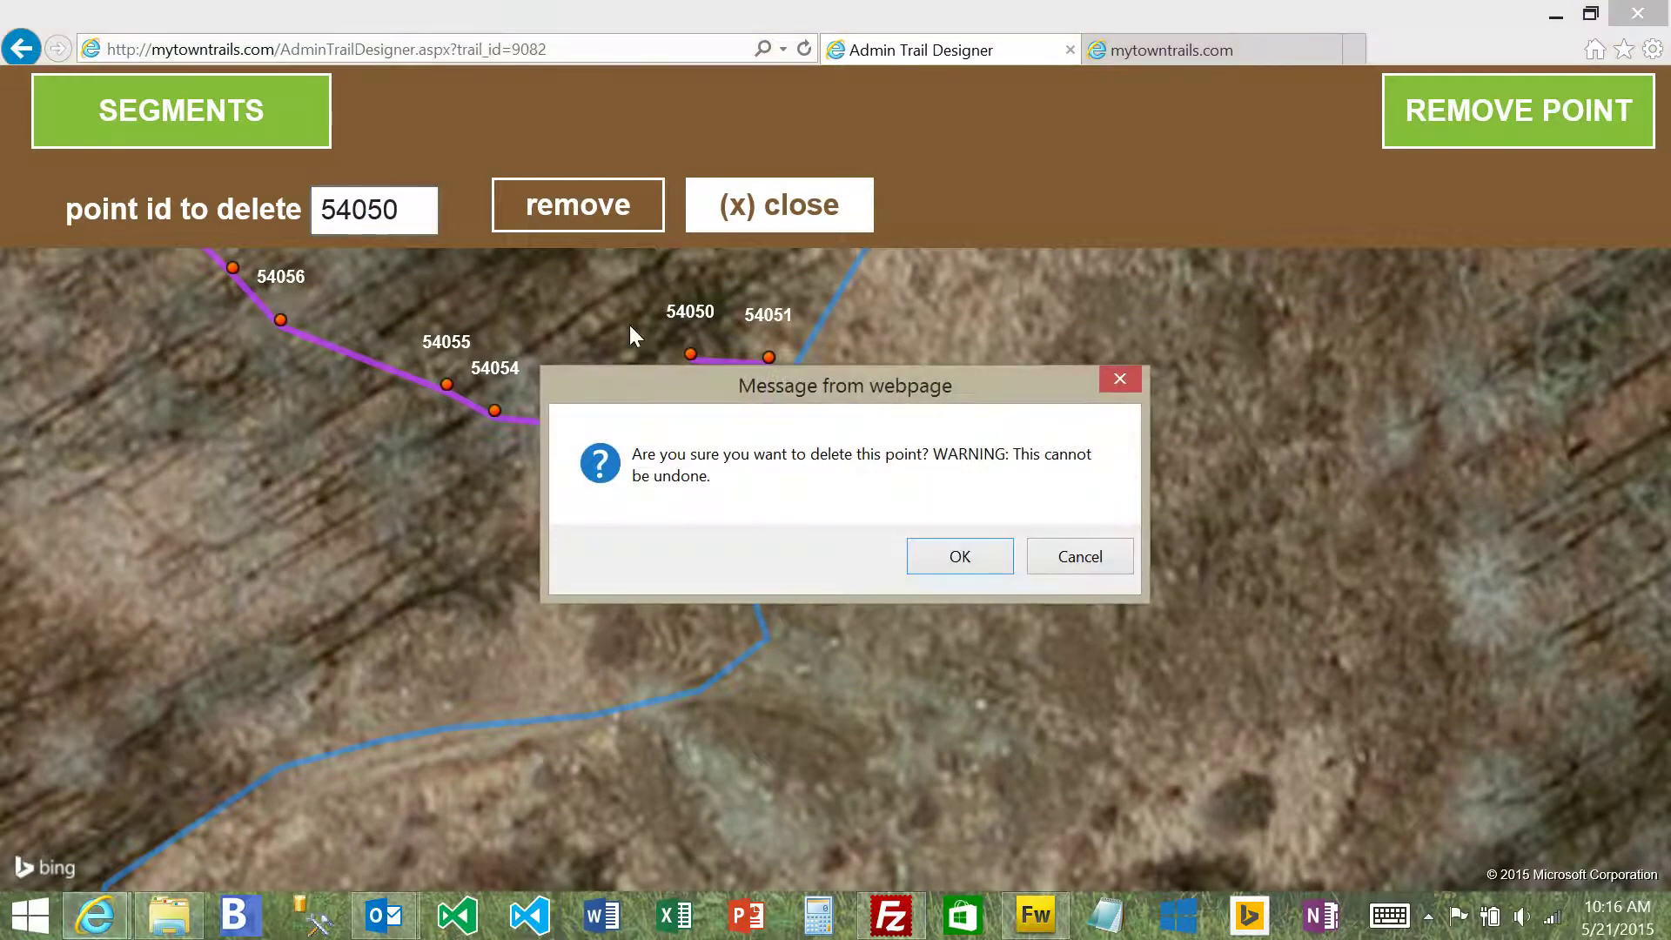
left_click(959, 557)
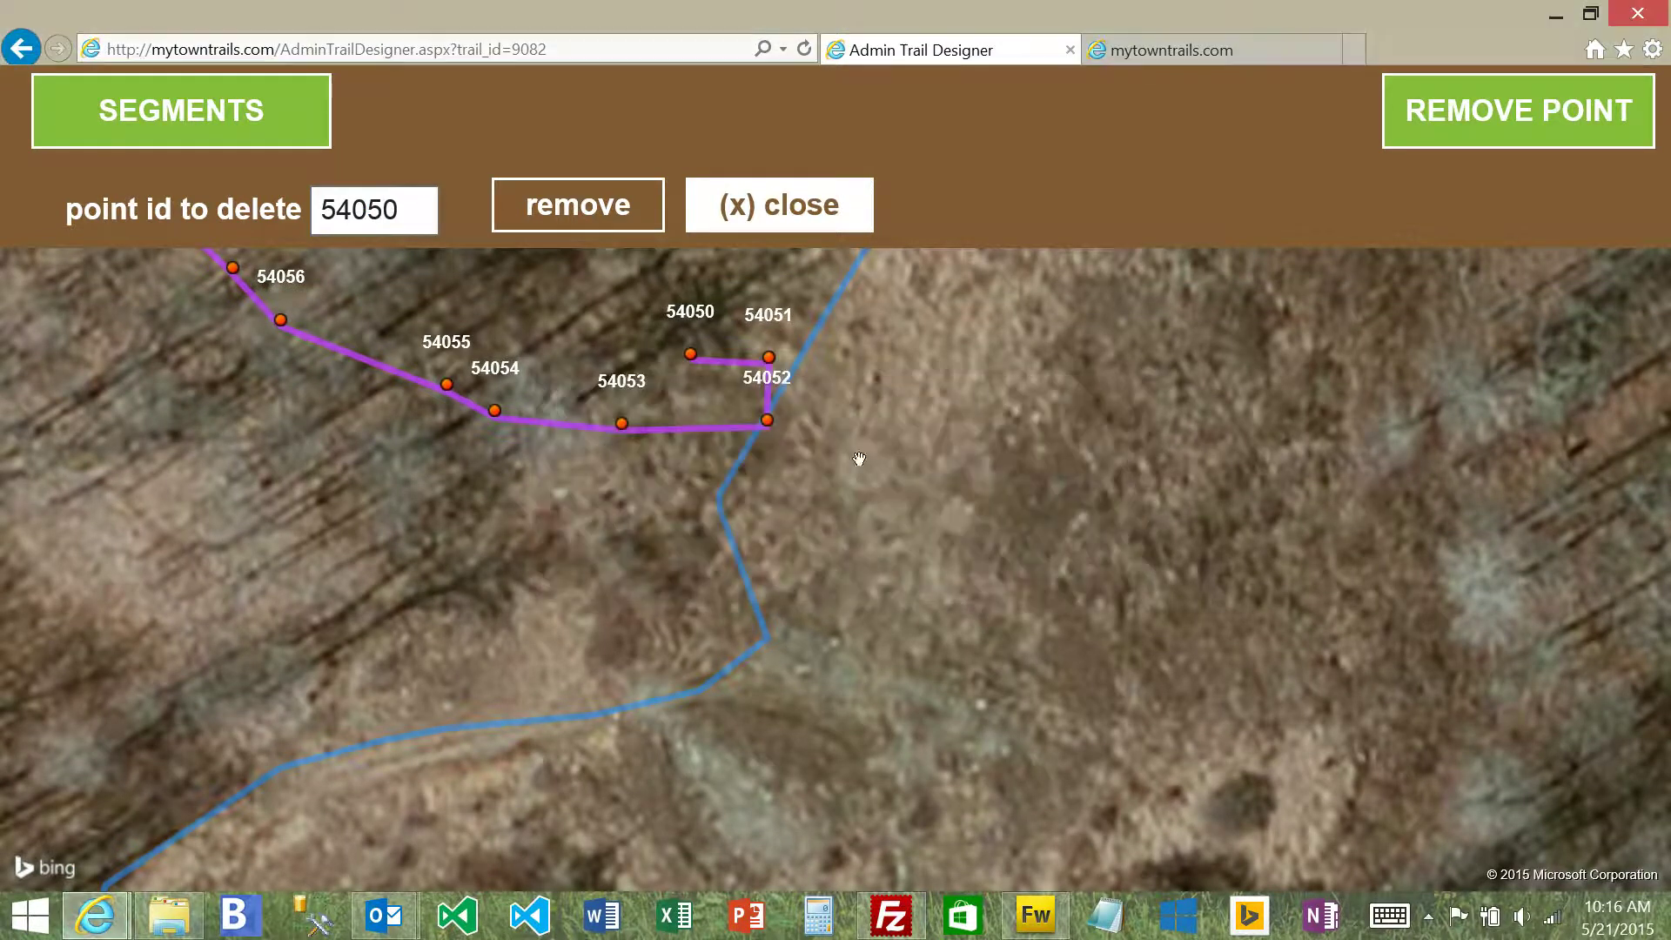
left_click(413, 207)
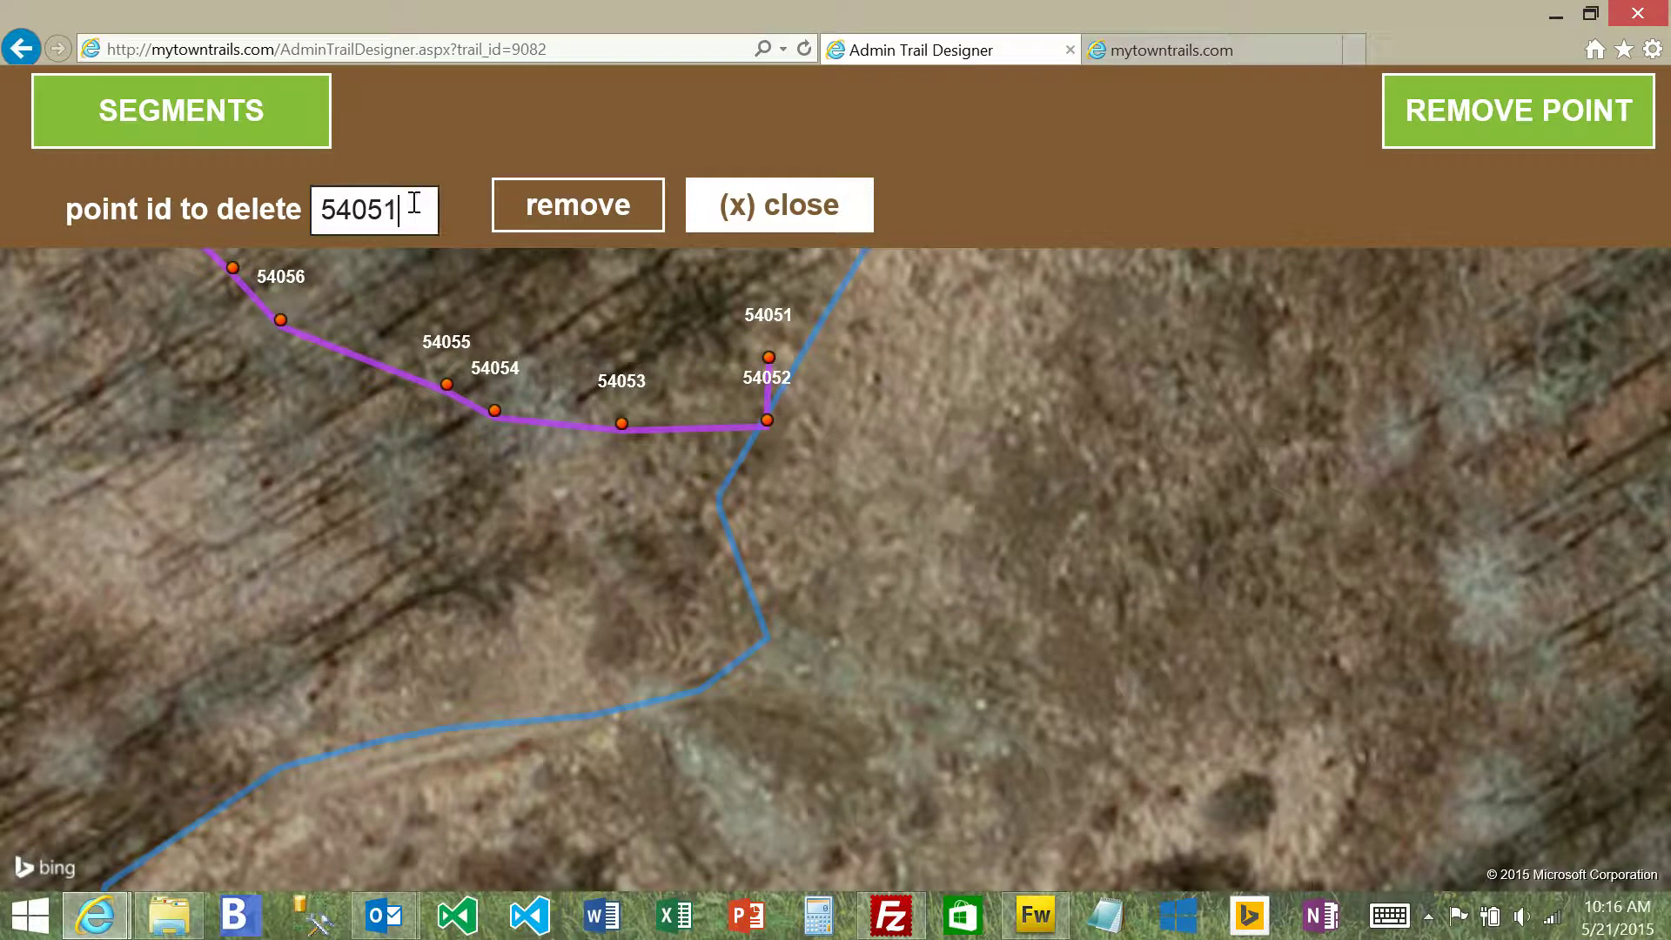
left_click(580, 210)
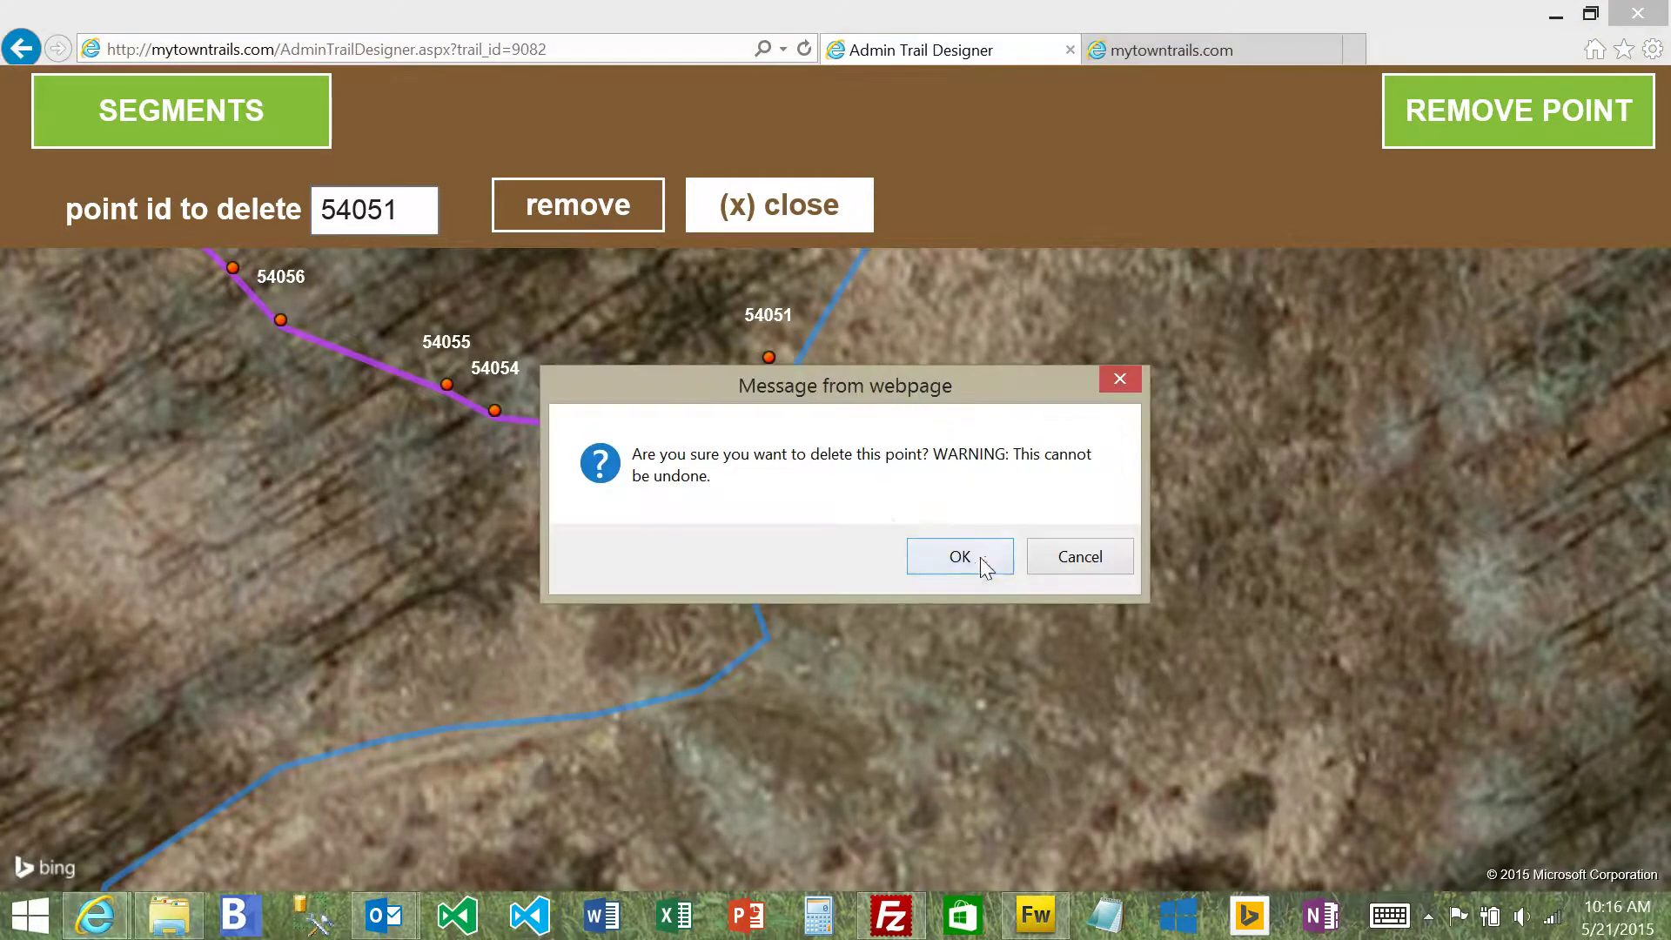
left_click(984, 563)
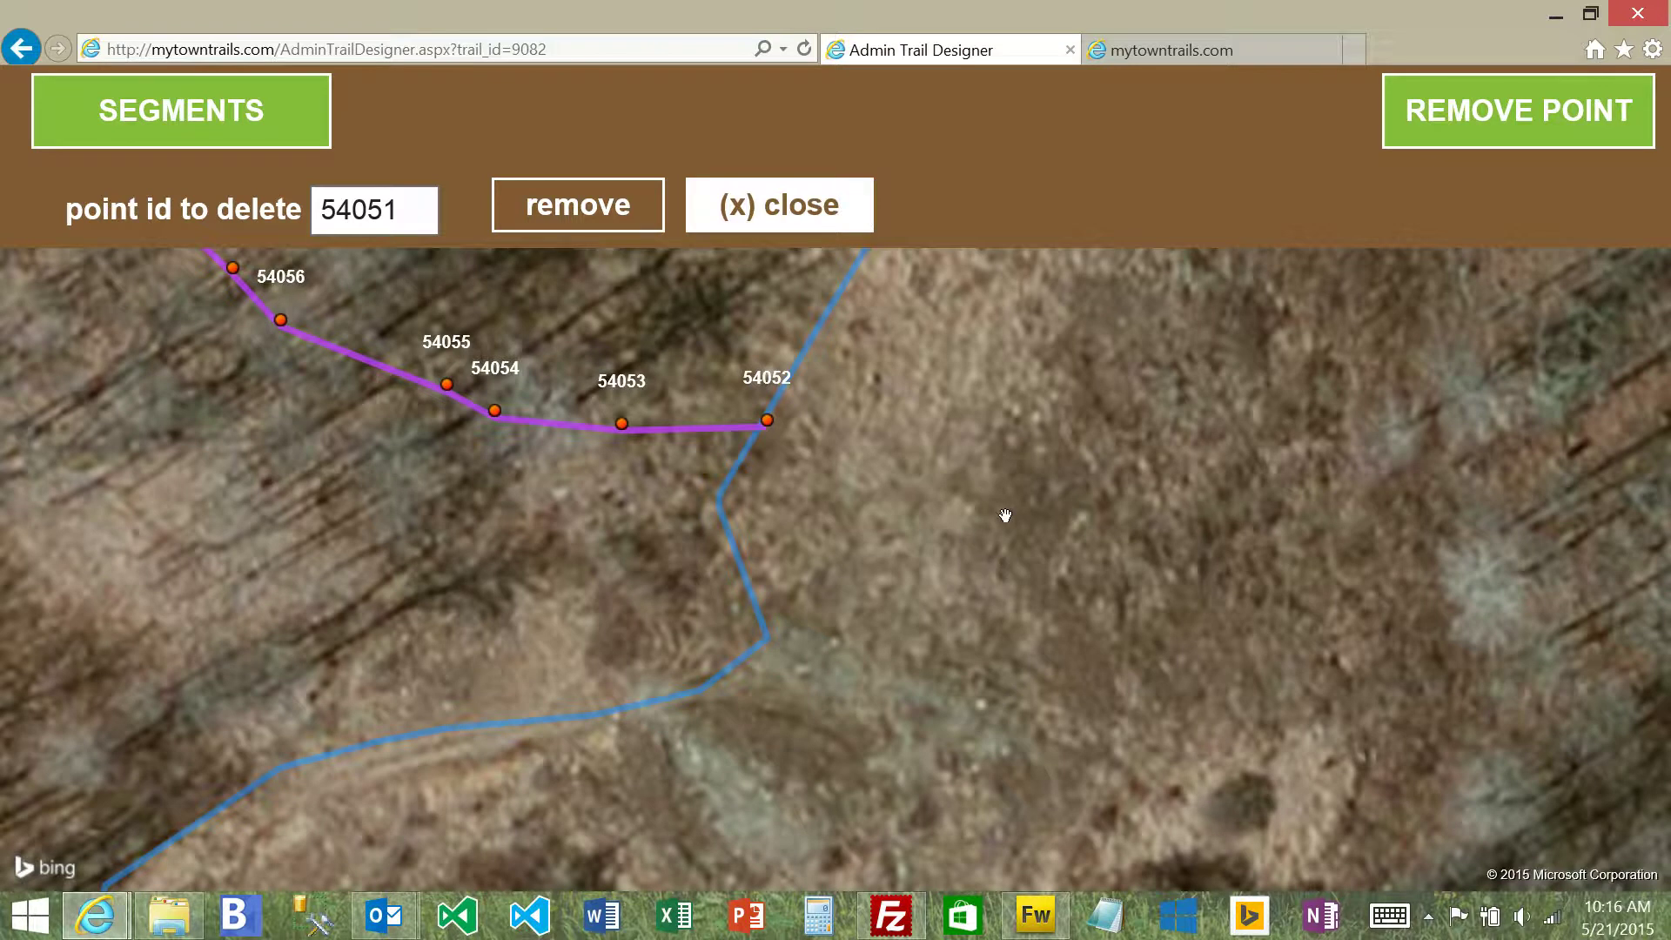
left_click(785, 225)
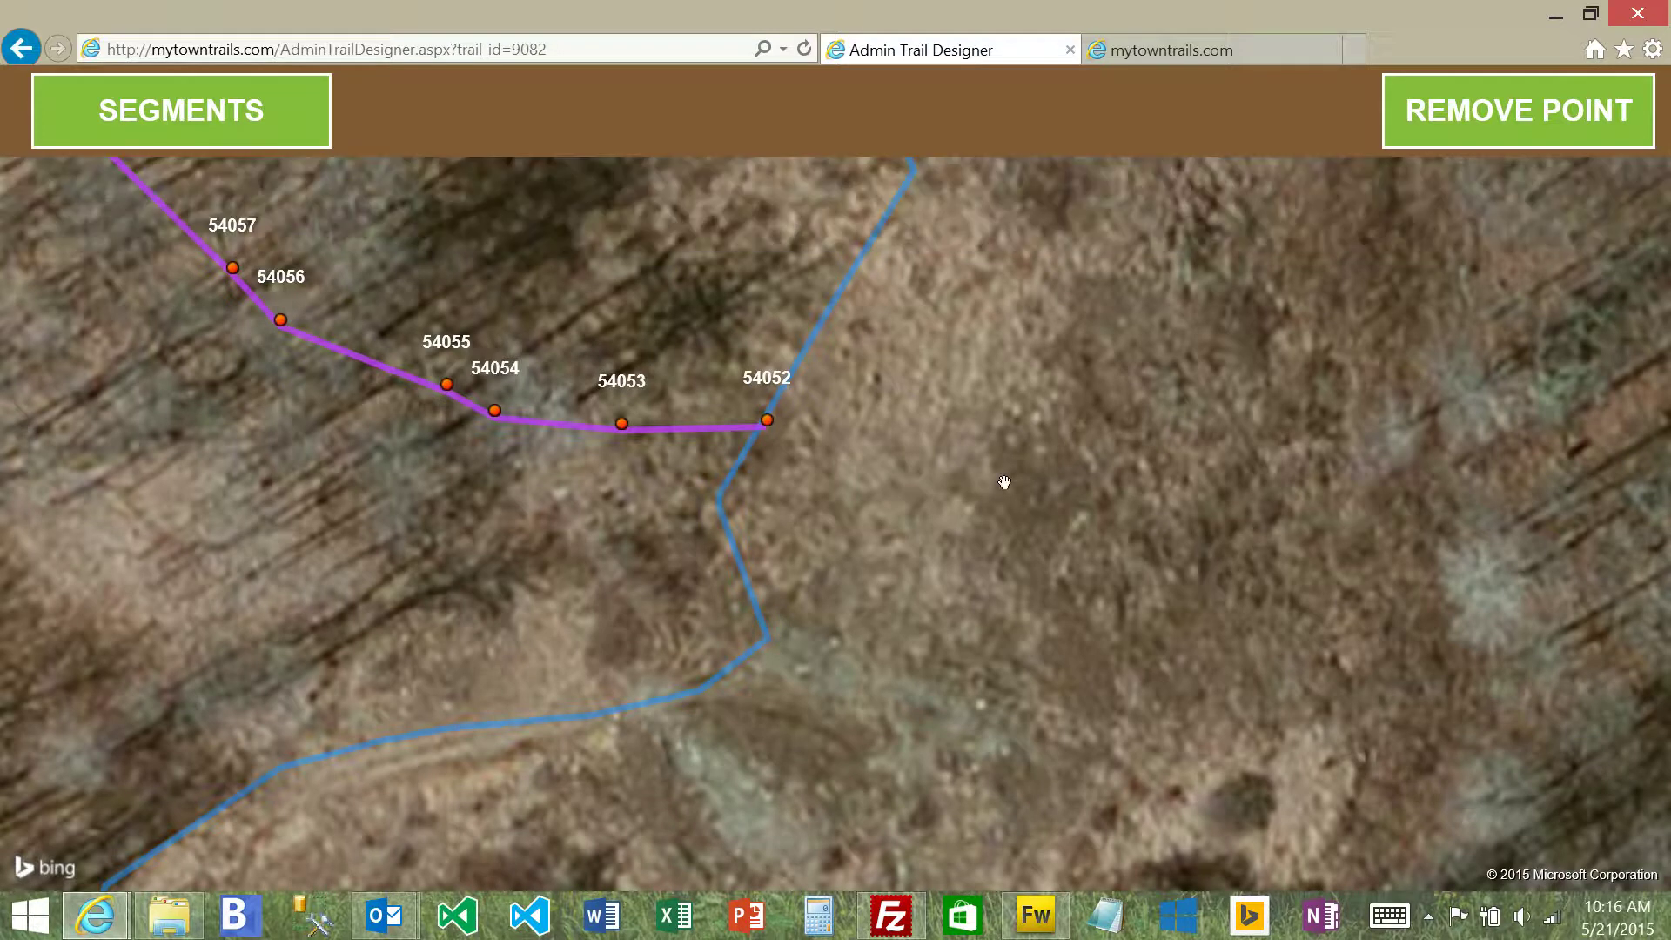
Add a green trail vertex and place it on the white trail near point 52711.
scroll(1004, 481, "down", 2)
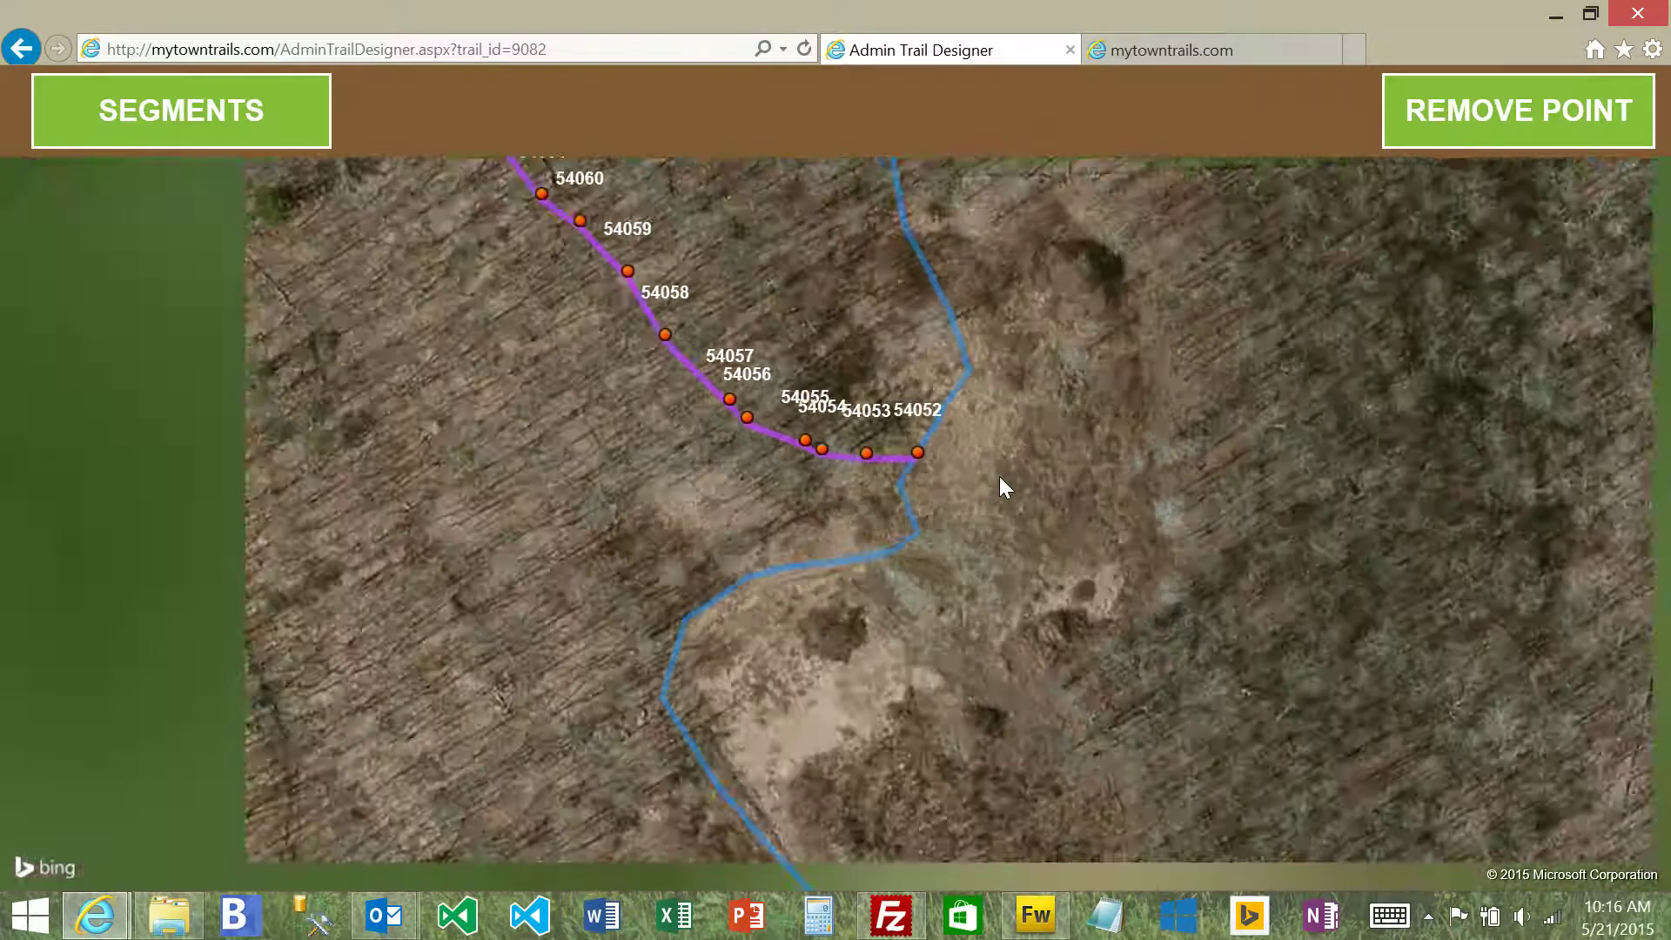
scroll(1164, 591, "down", 2)
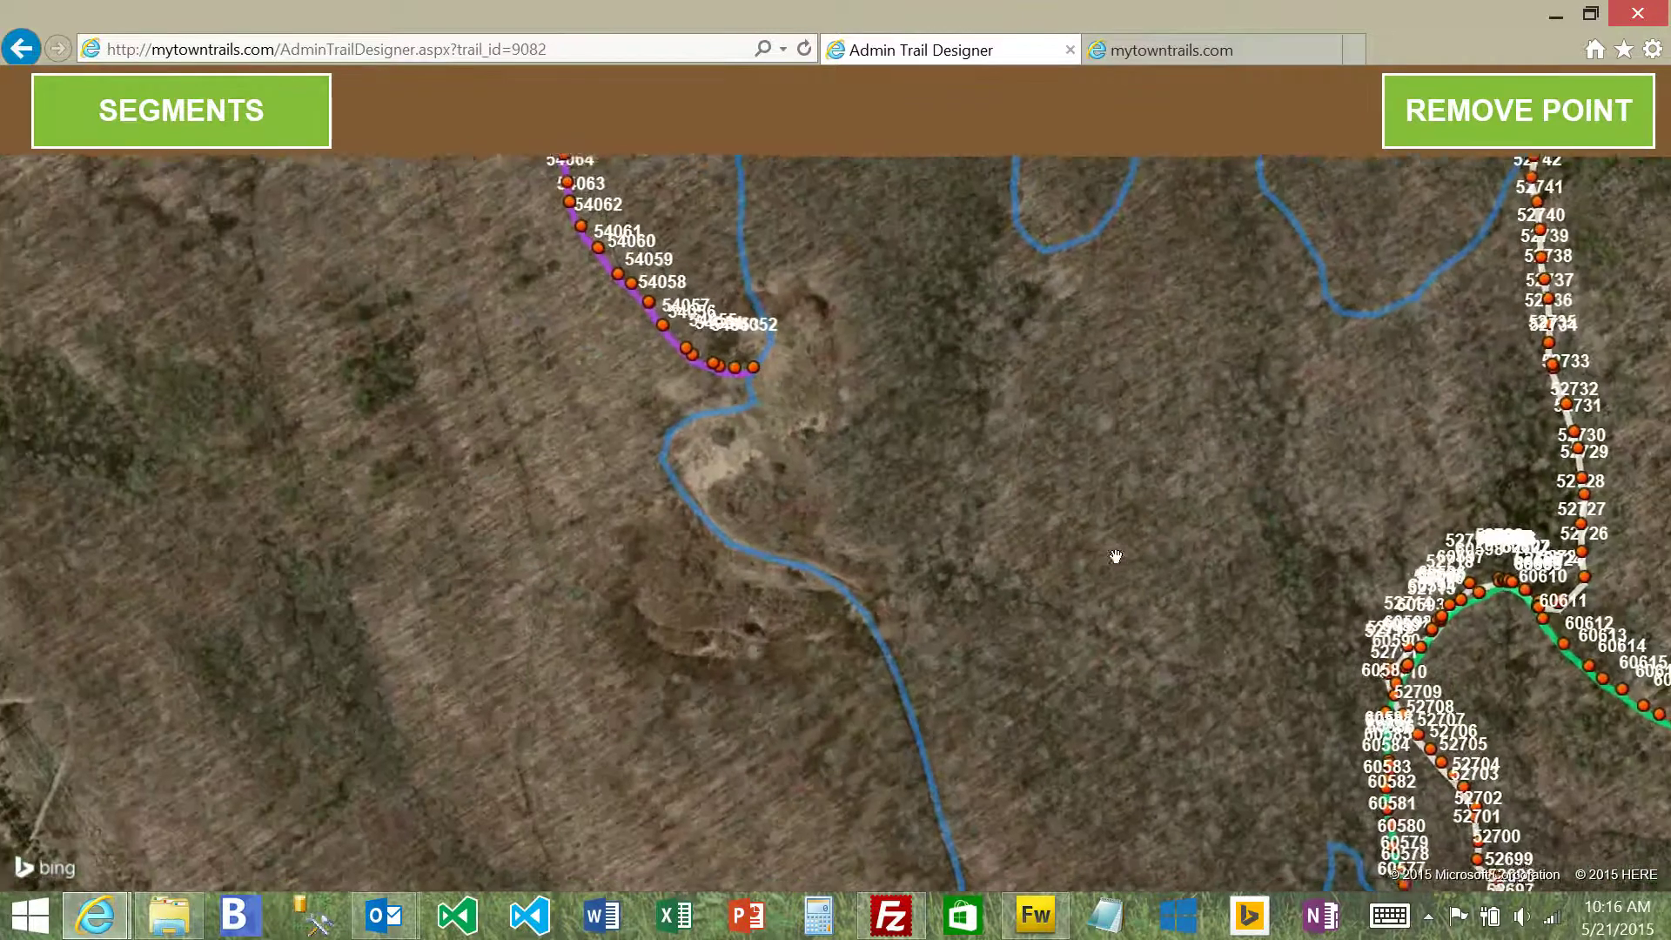
left_click_drag(1115, 555, 854, 400)
scroll(1391, 375, "up", 1)
scroll(1390, 374, "up", 1)
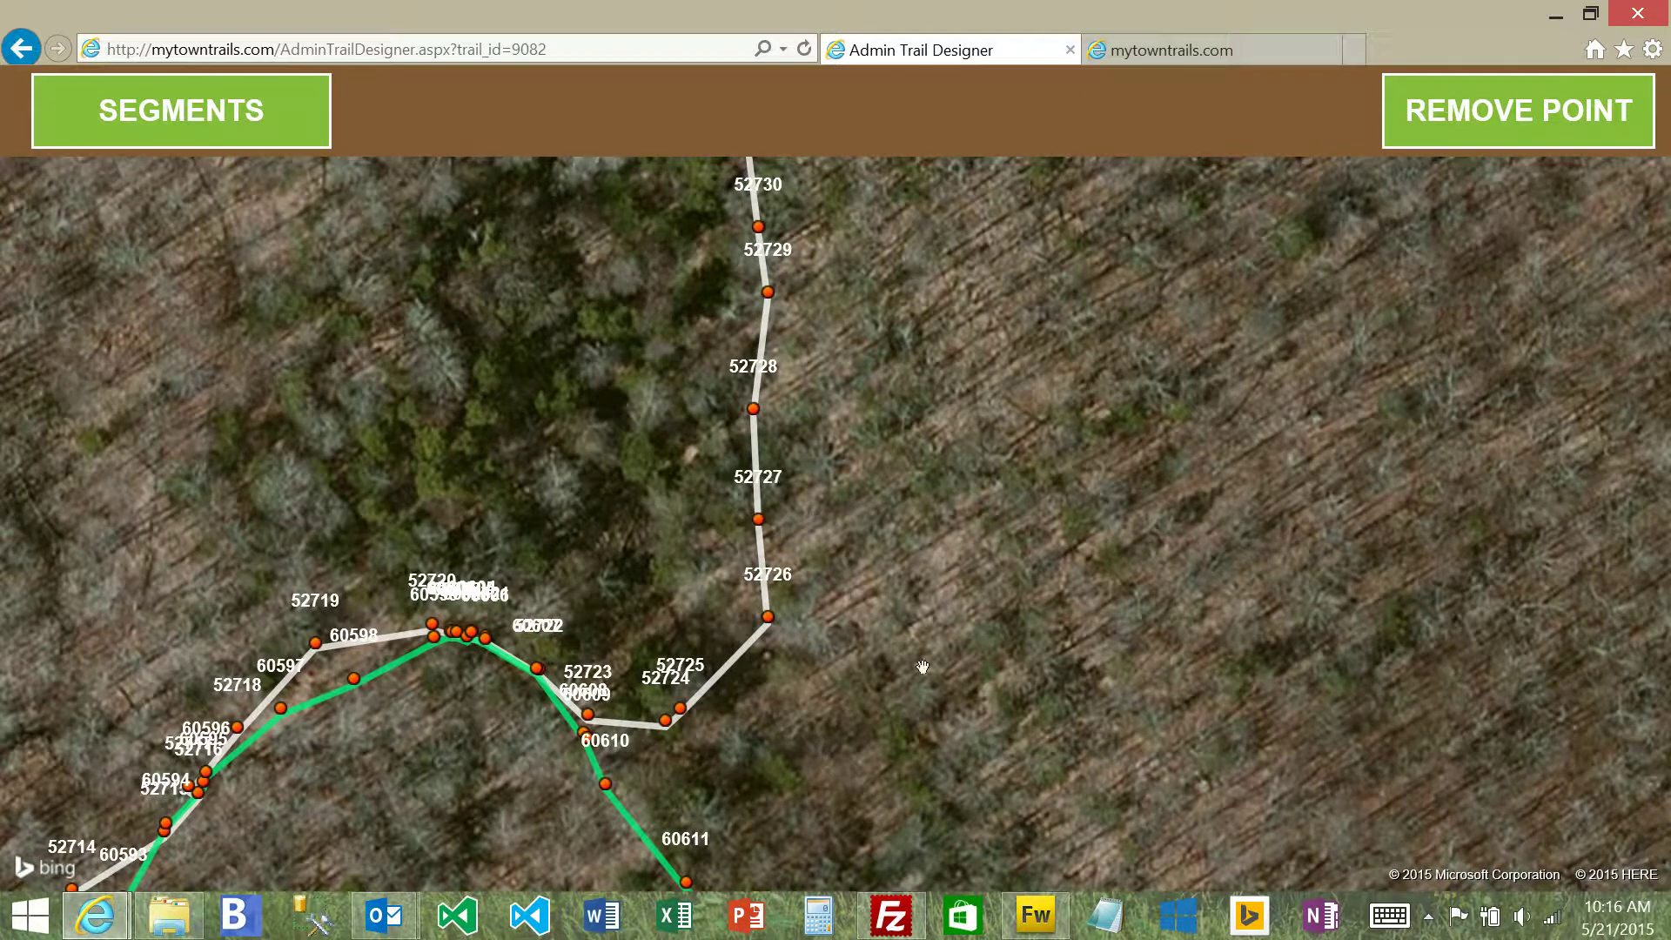
left_click_drag(942, 689, 1404, 311)
left_click_drag(616, 604, 656, 474)
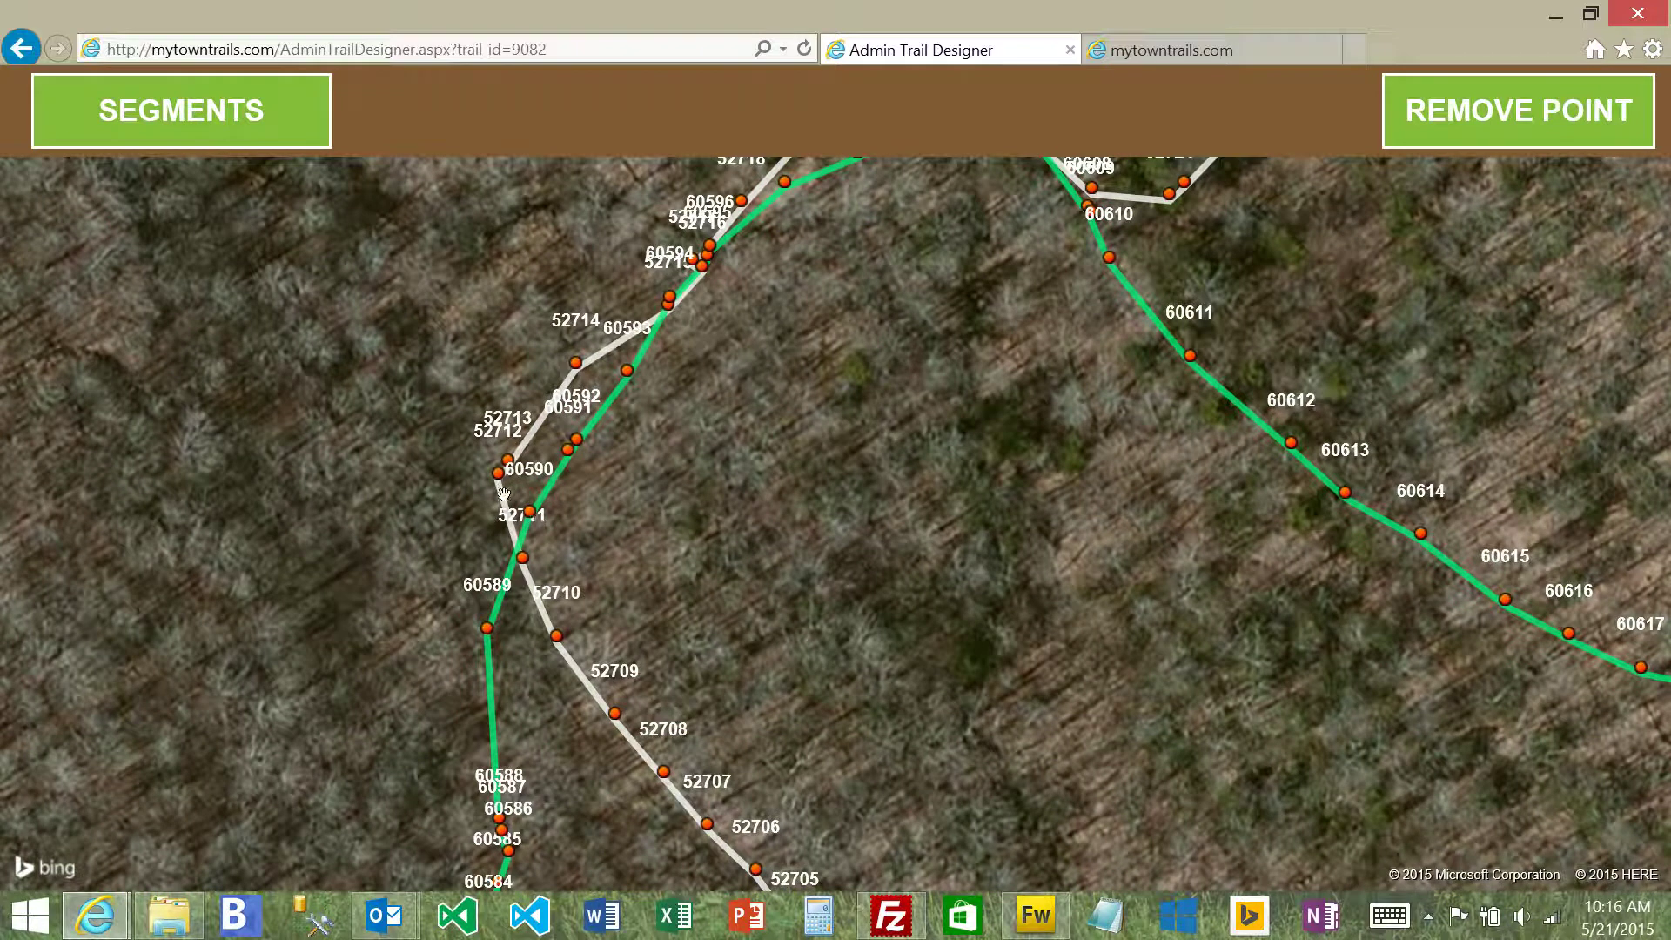
left_click(530, 511)
left_click(505, 505)
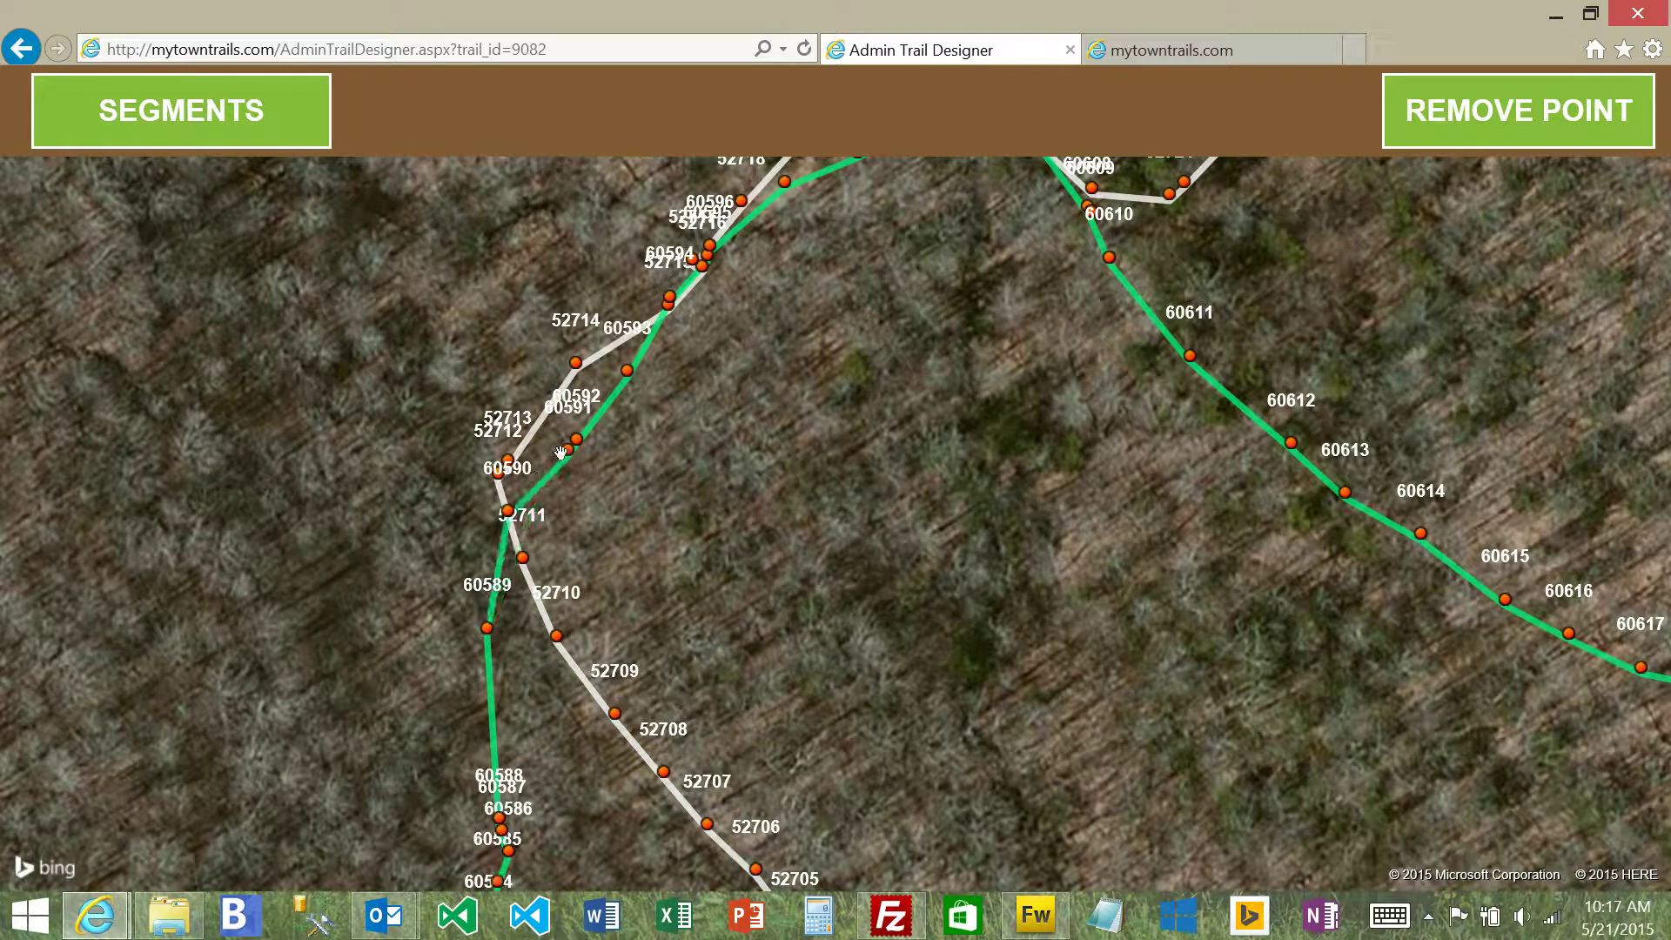
left_click_drag(507, 511, 556, 520)
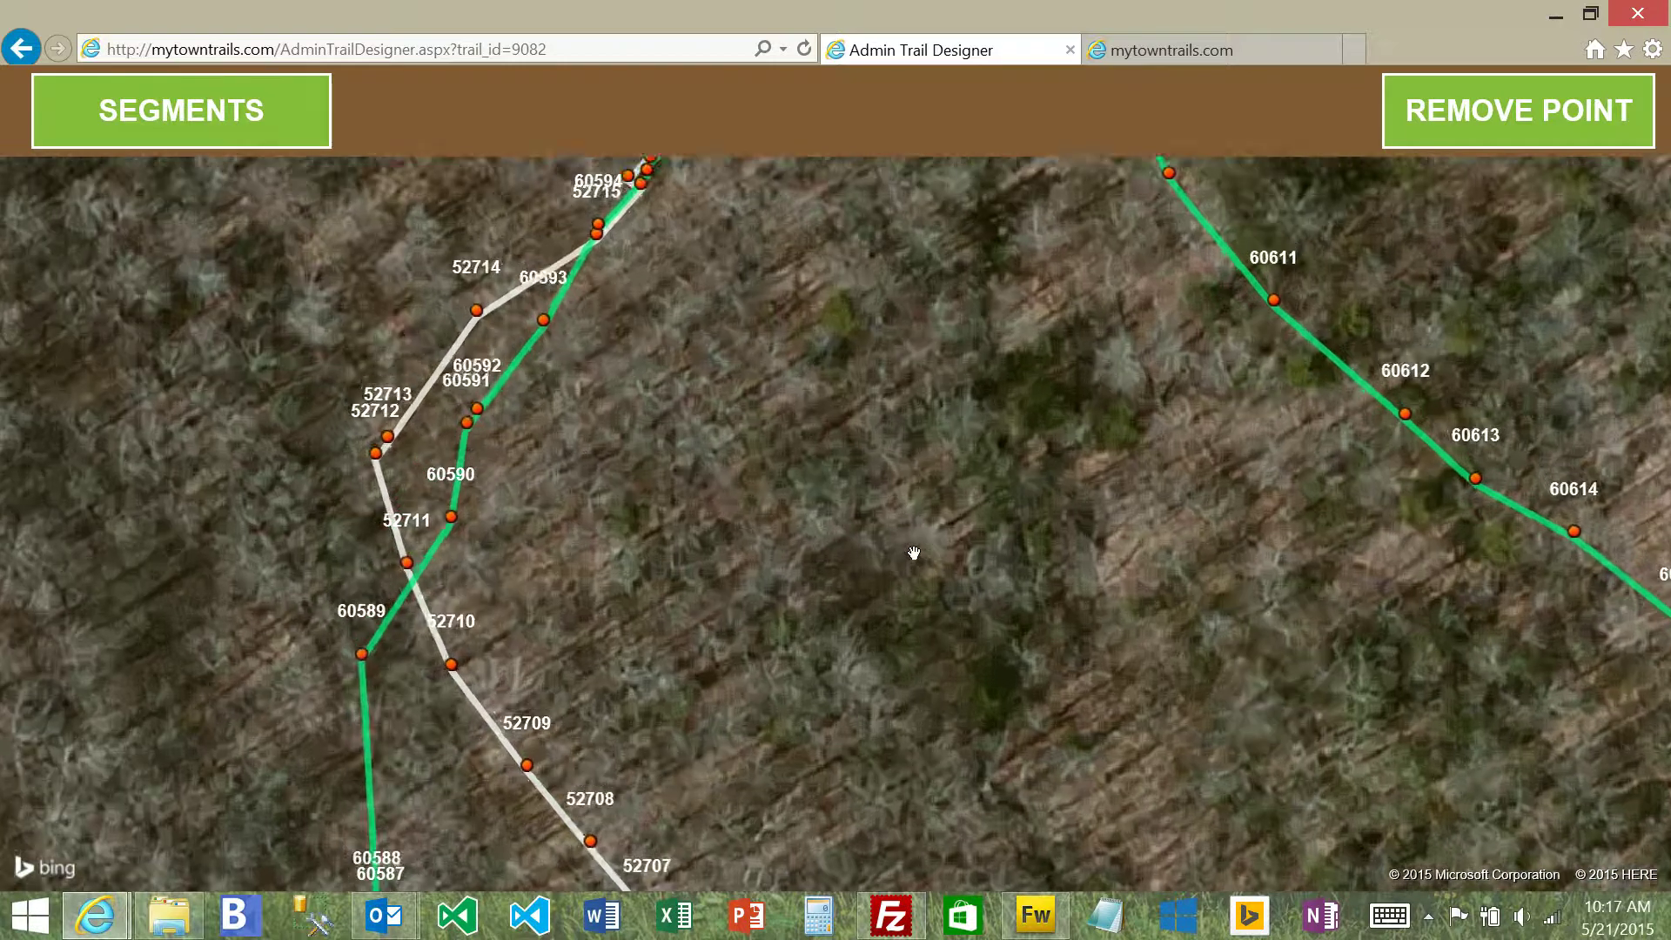
Drag green trail endpoint 60625 onto the blue line.
scroll(913, 552, "down", 3)
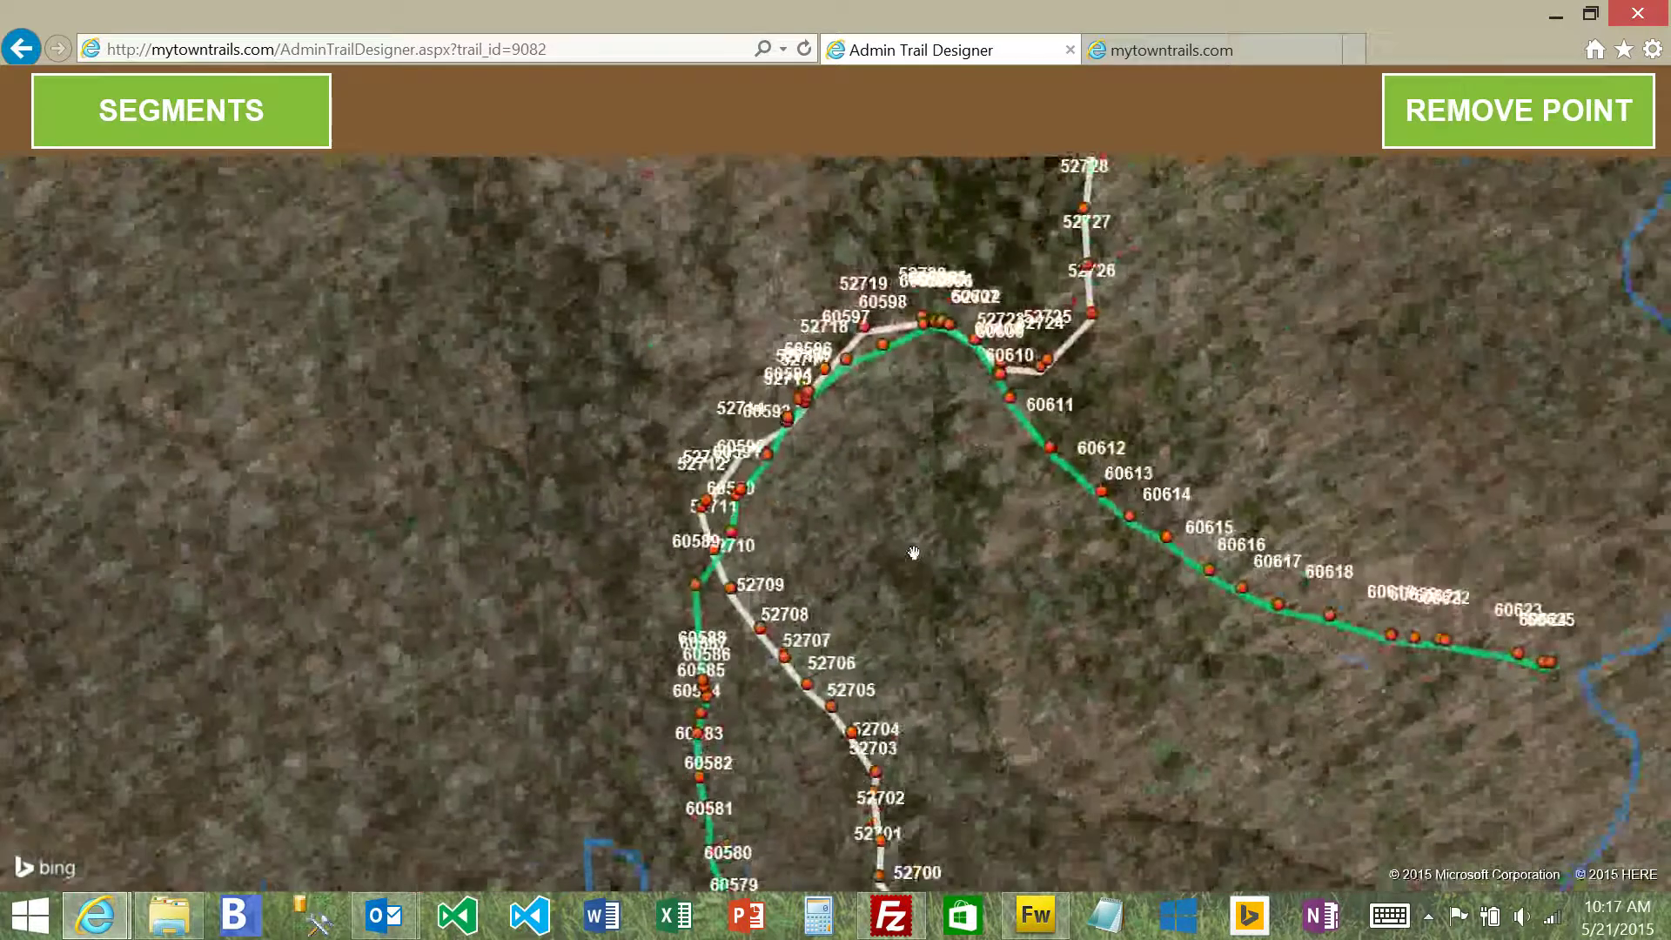
scroll(1167, 679, "up", 2)
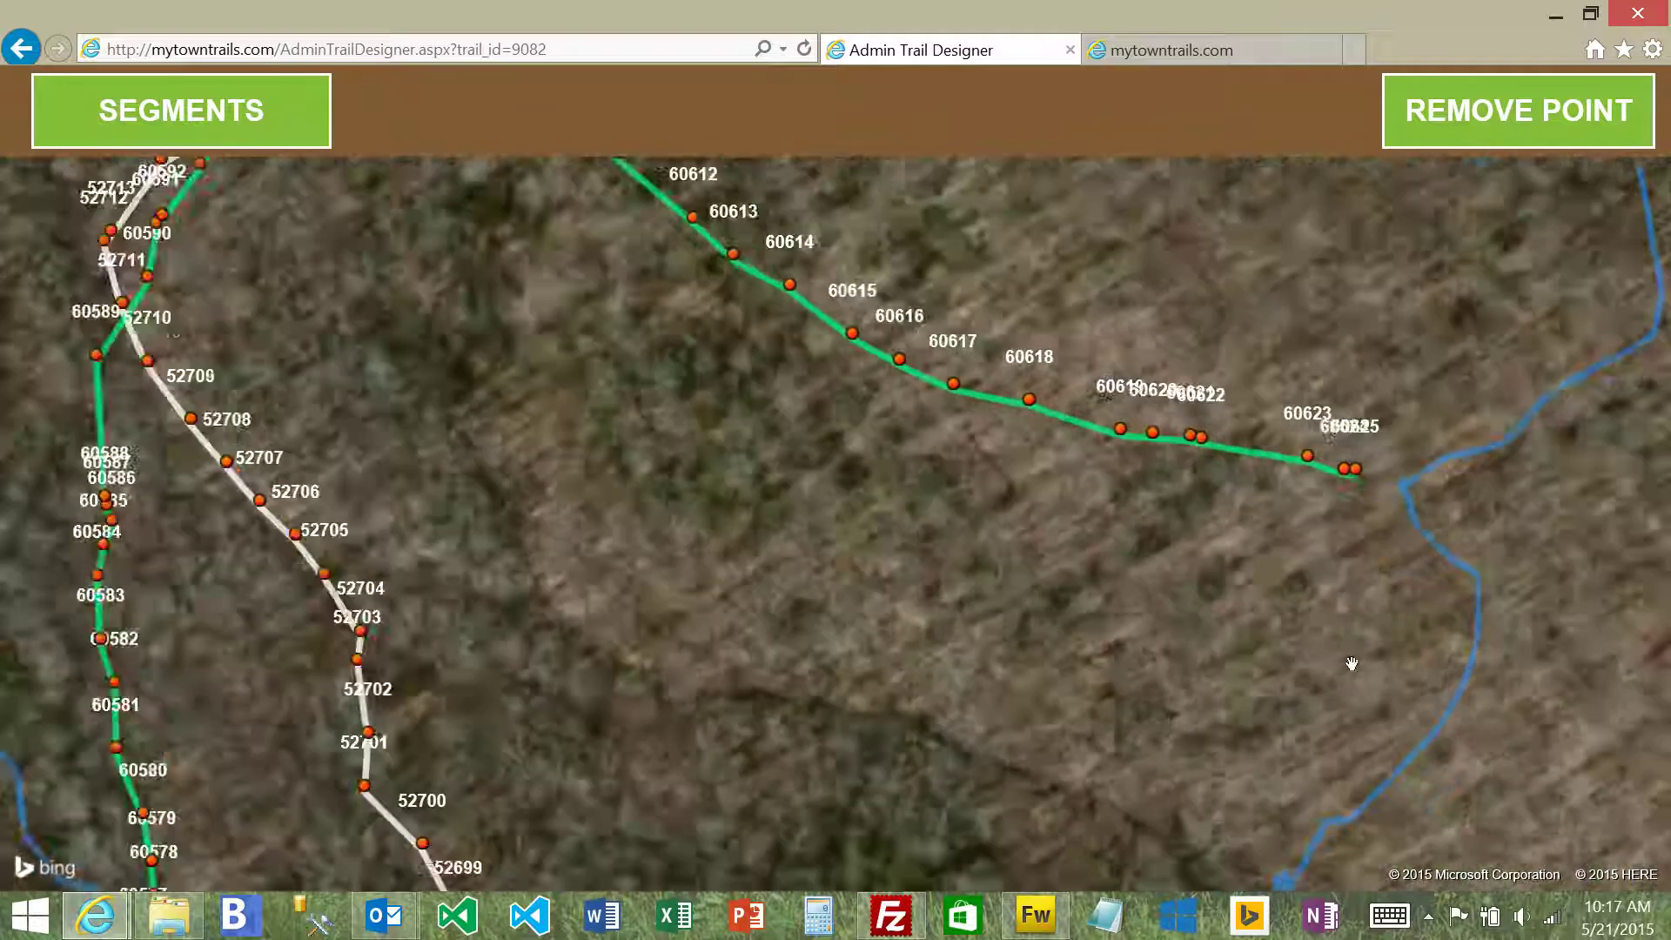
scroll(1122, 645, "up", 1)
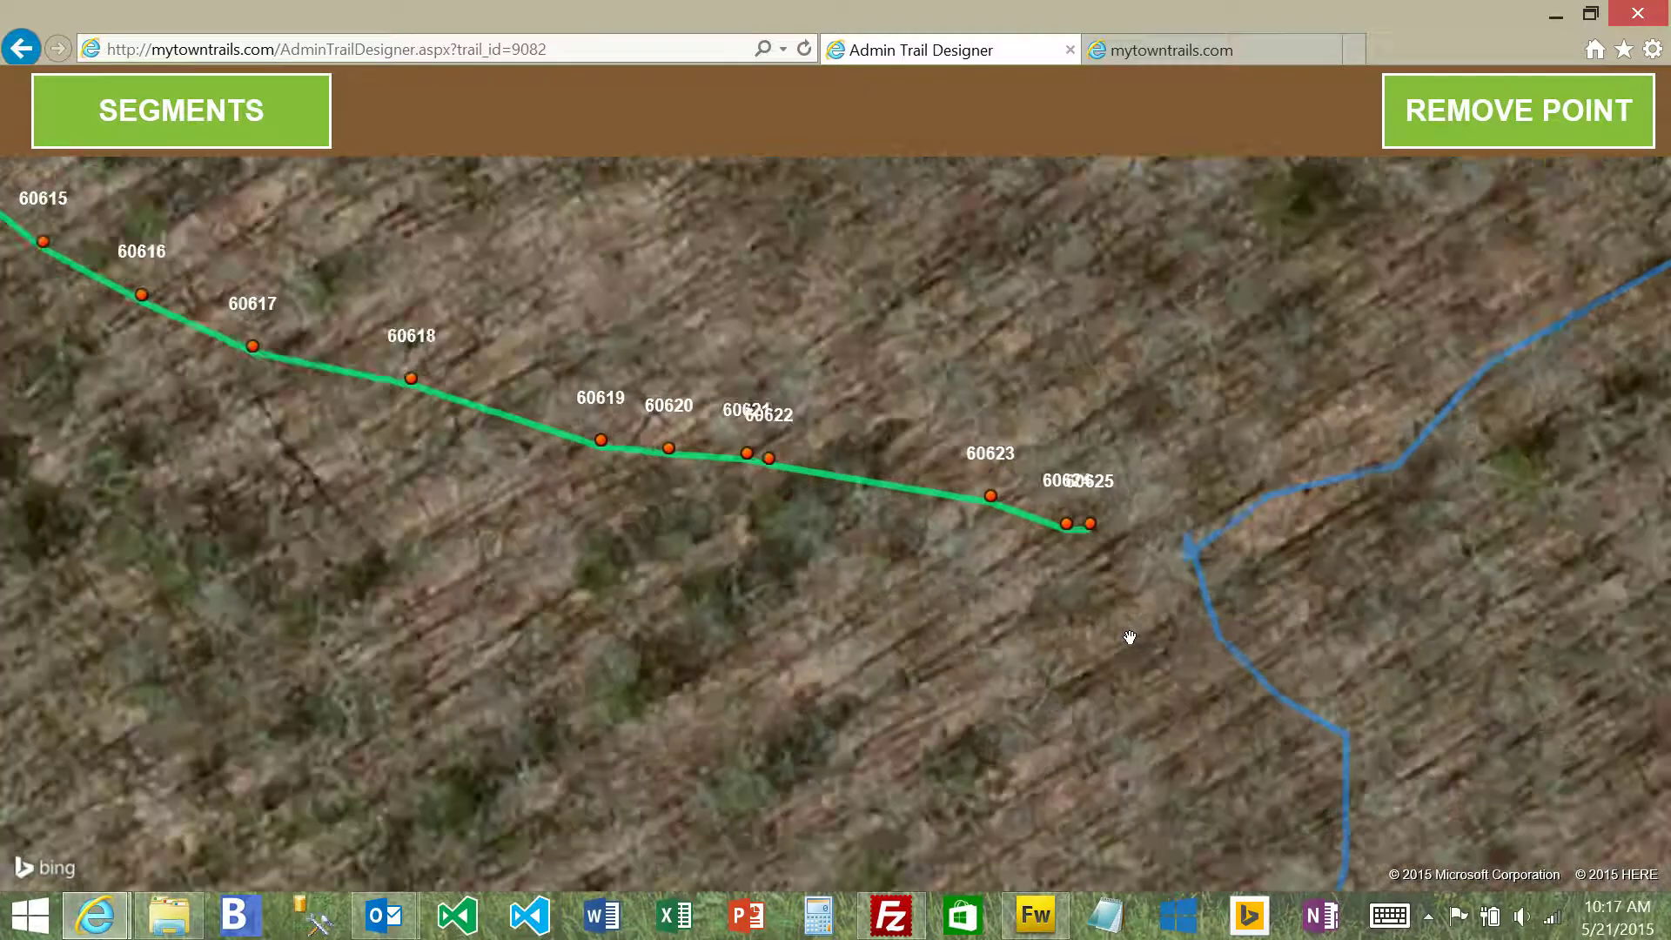
left_click_drag(1084, 492, 1213, 539)
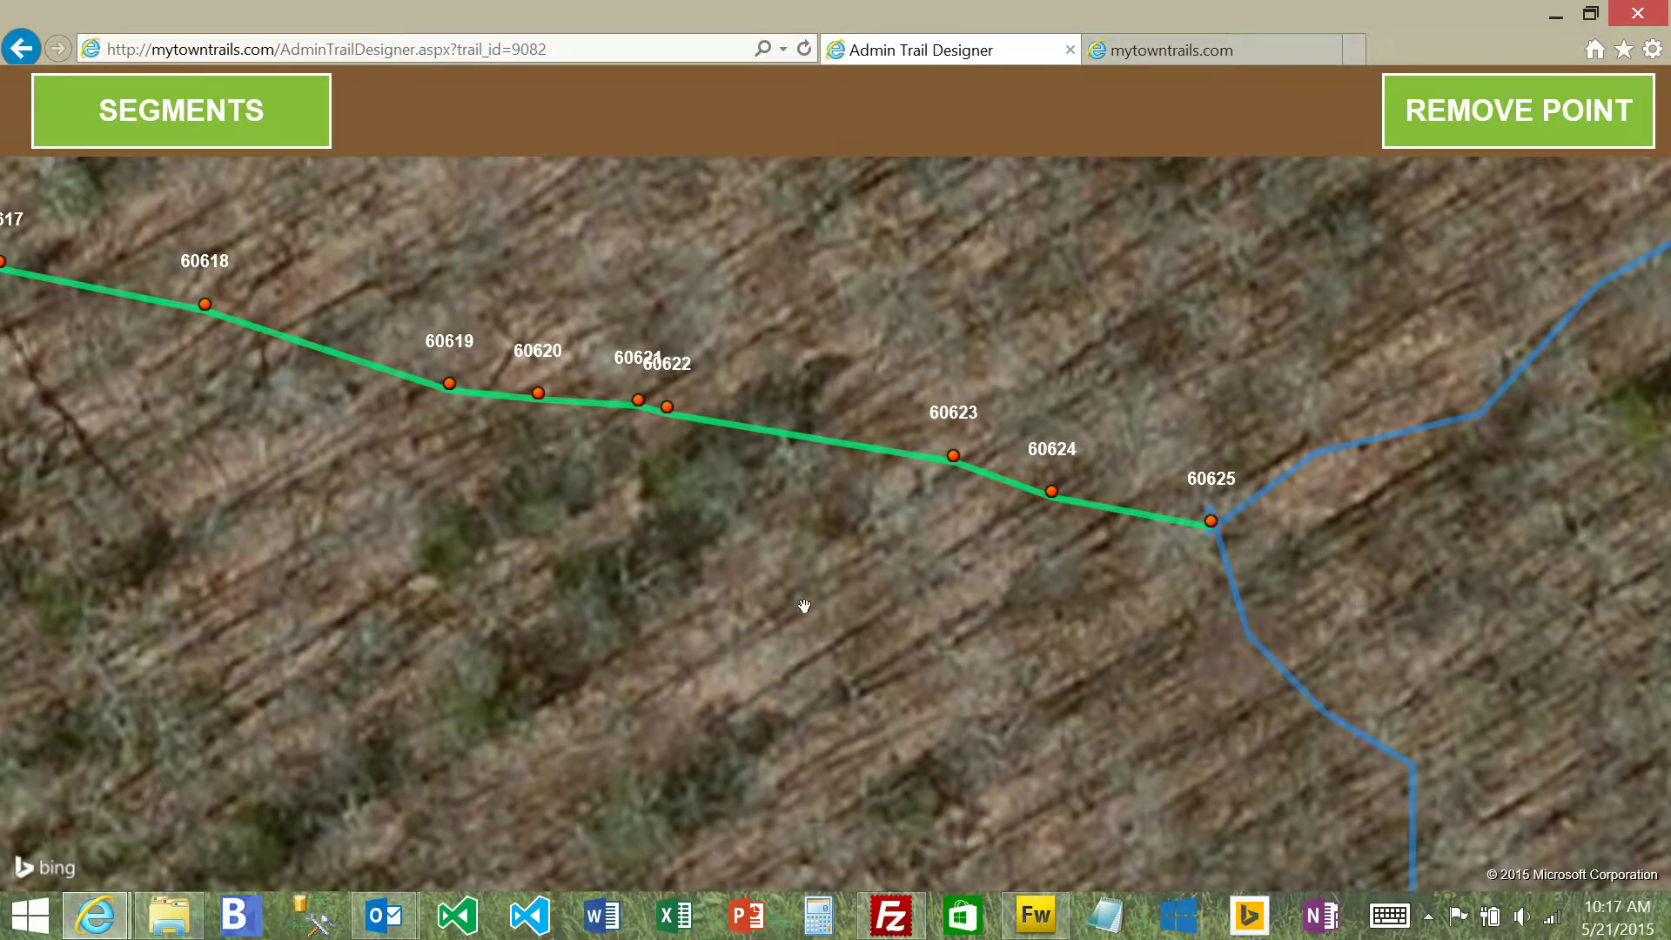
scroll(804, 606, "down", 3)
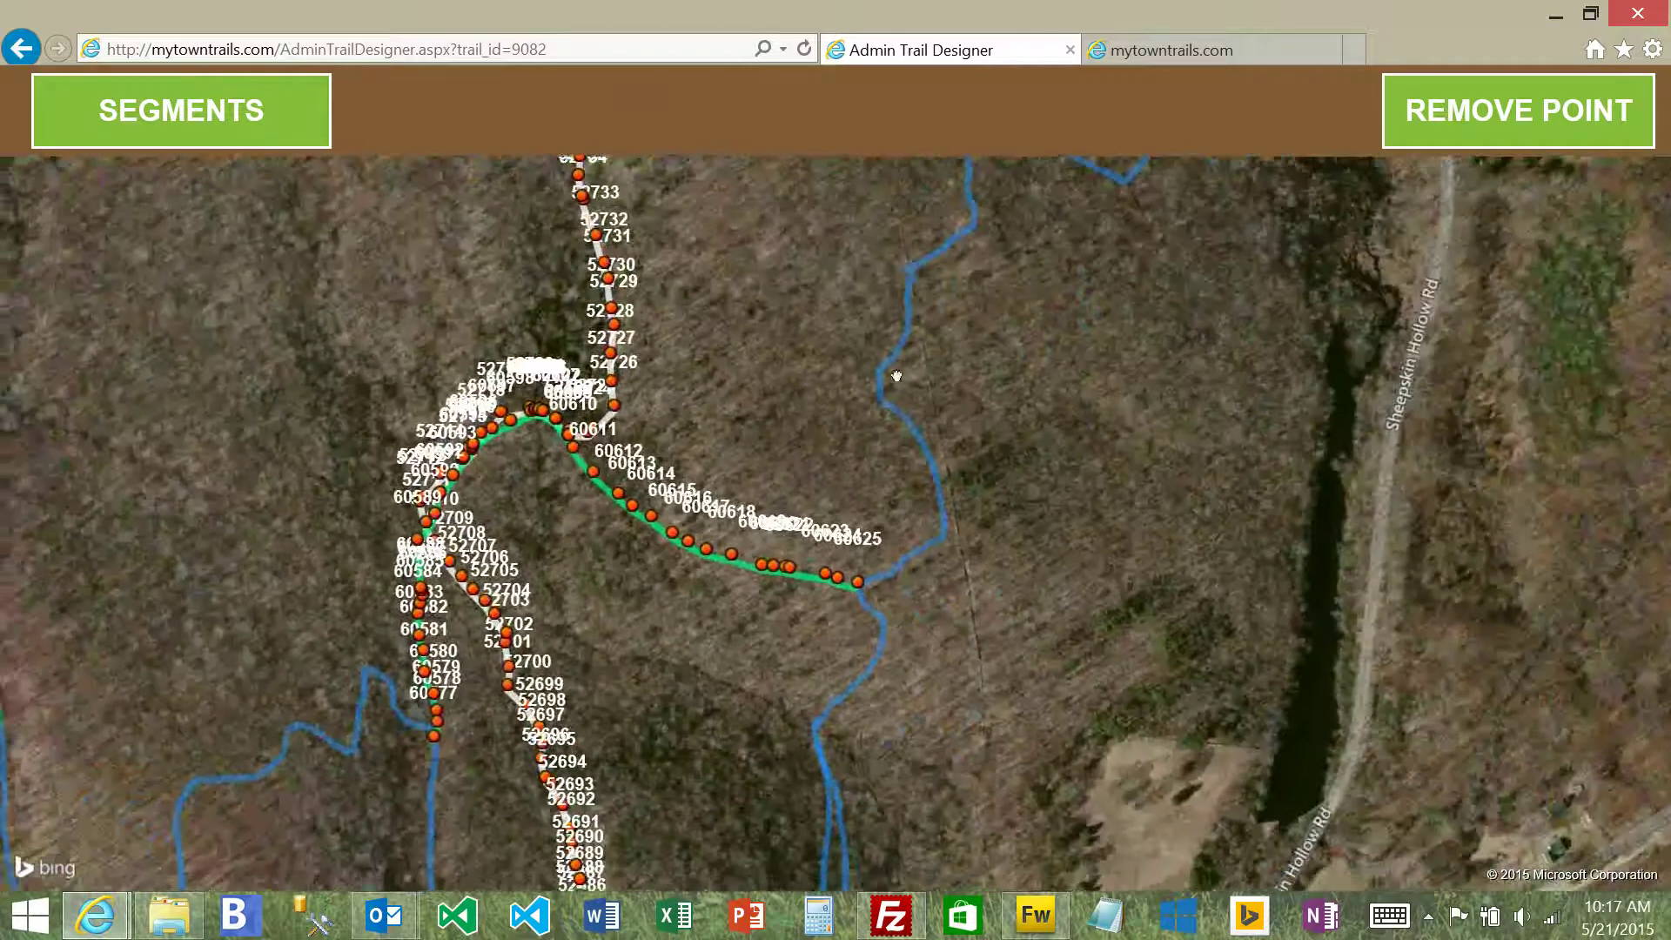
left_click_drag(899, 373, 1316, 557)
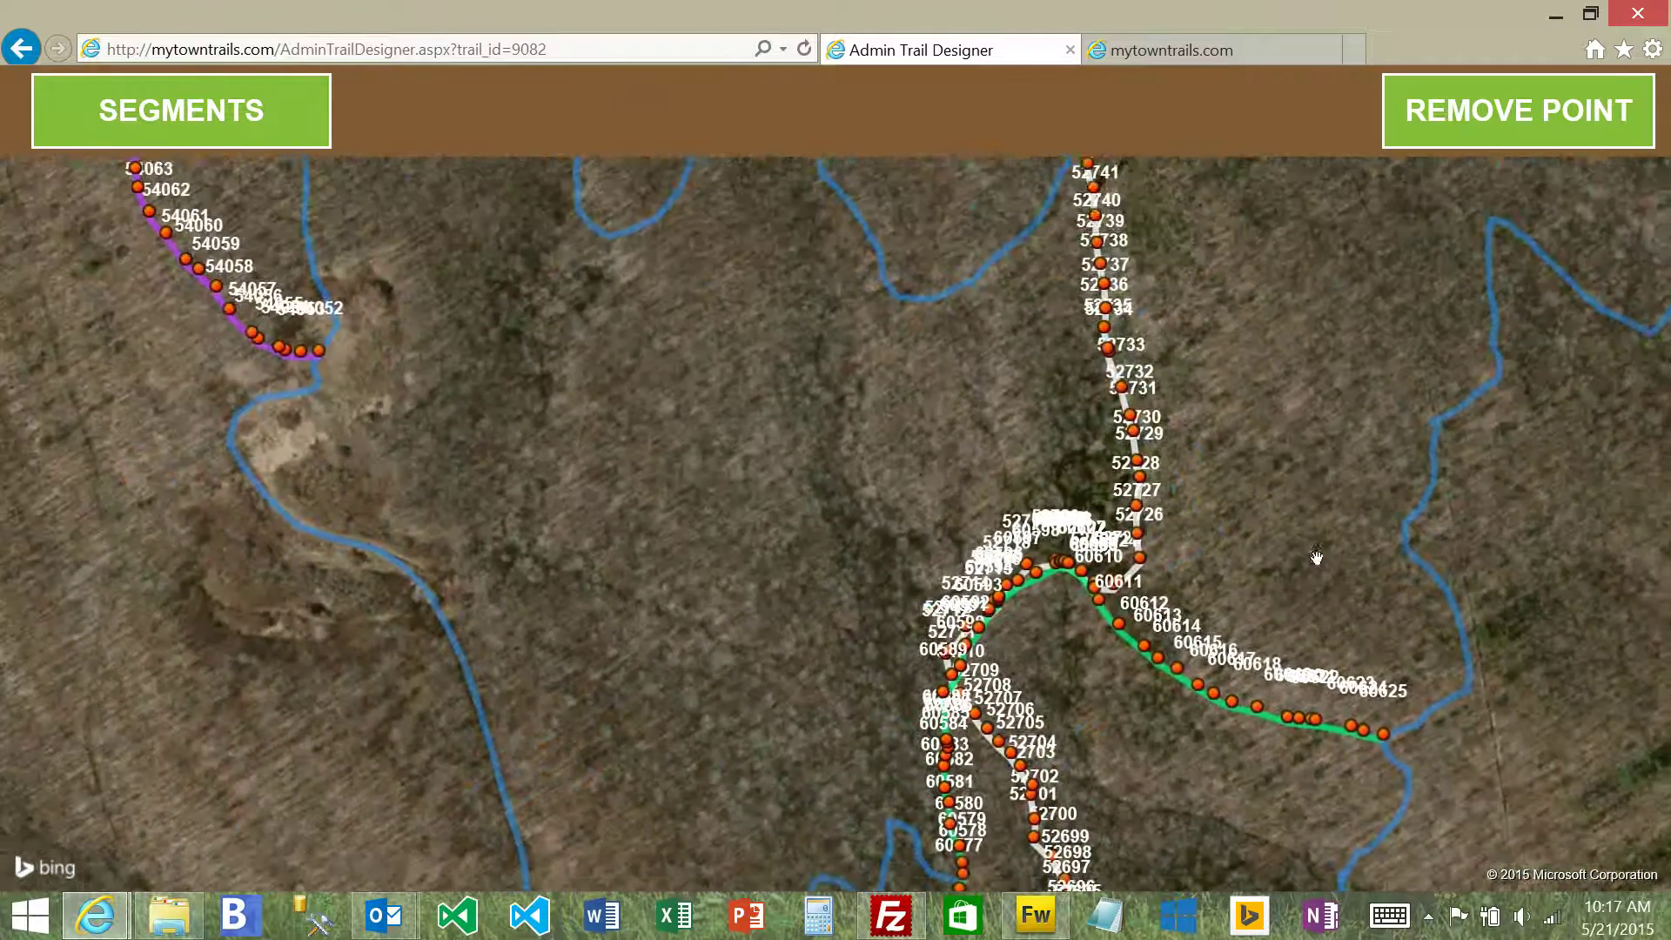
left_click_drag(593, 384, 885, 586)
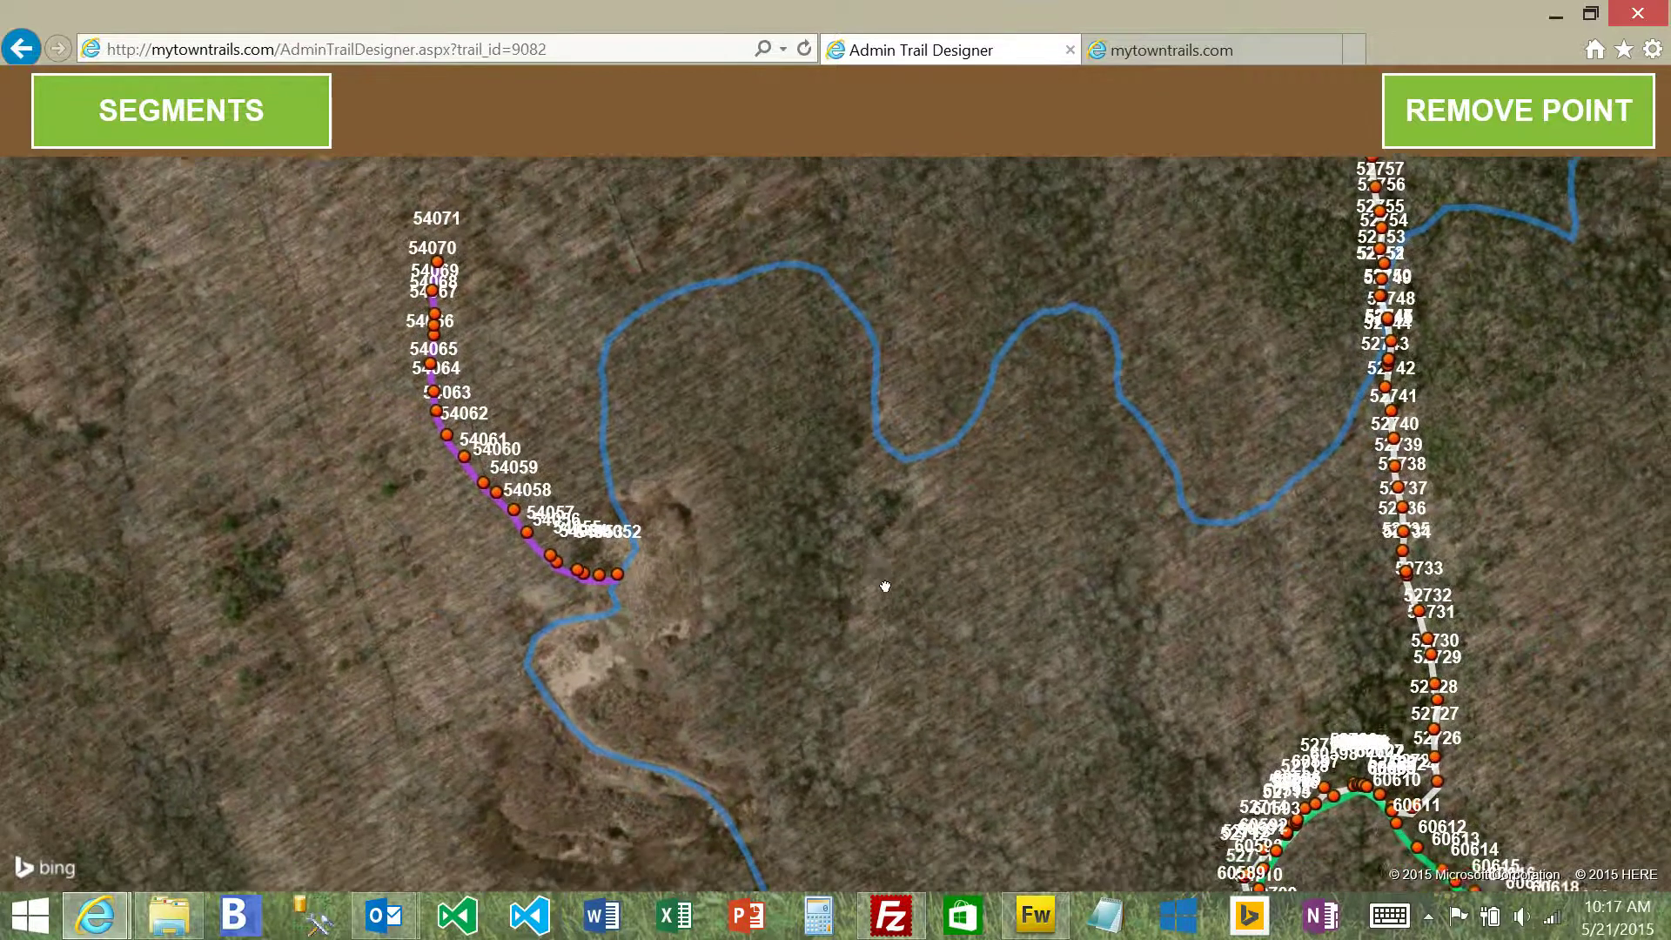
left_click(266, 120)
scroll(462, 556, "down", 8)
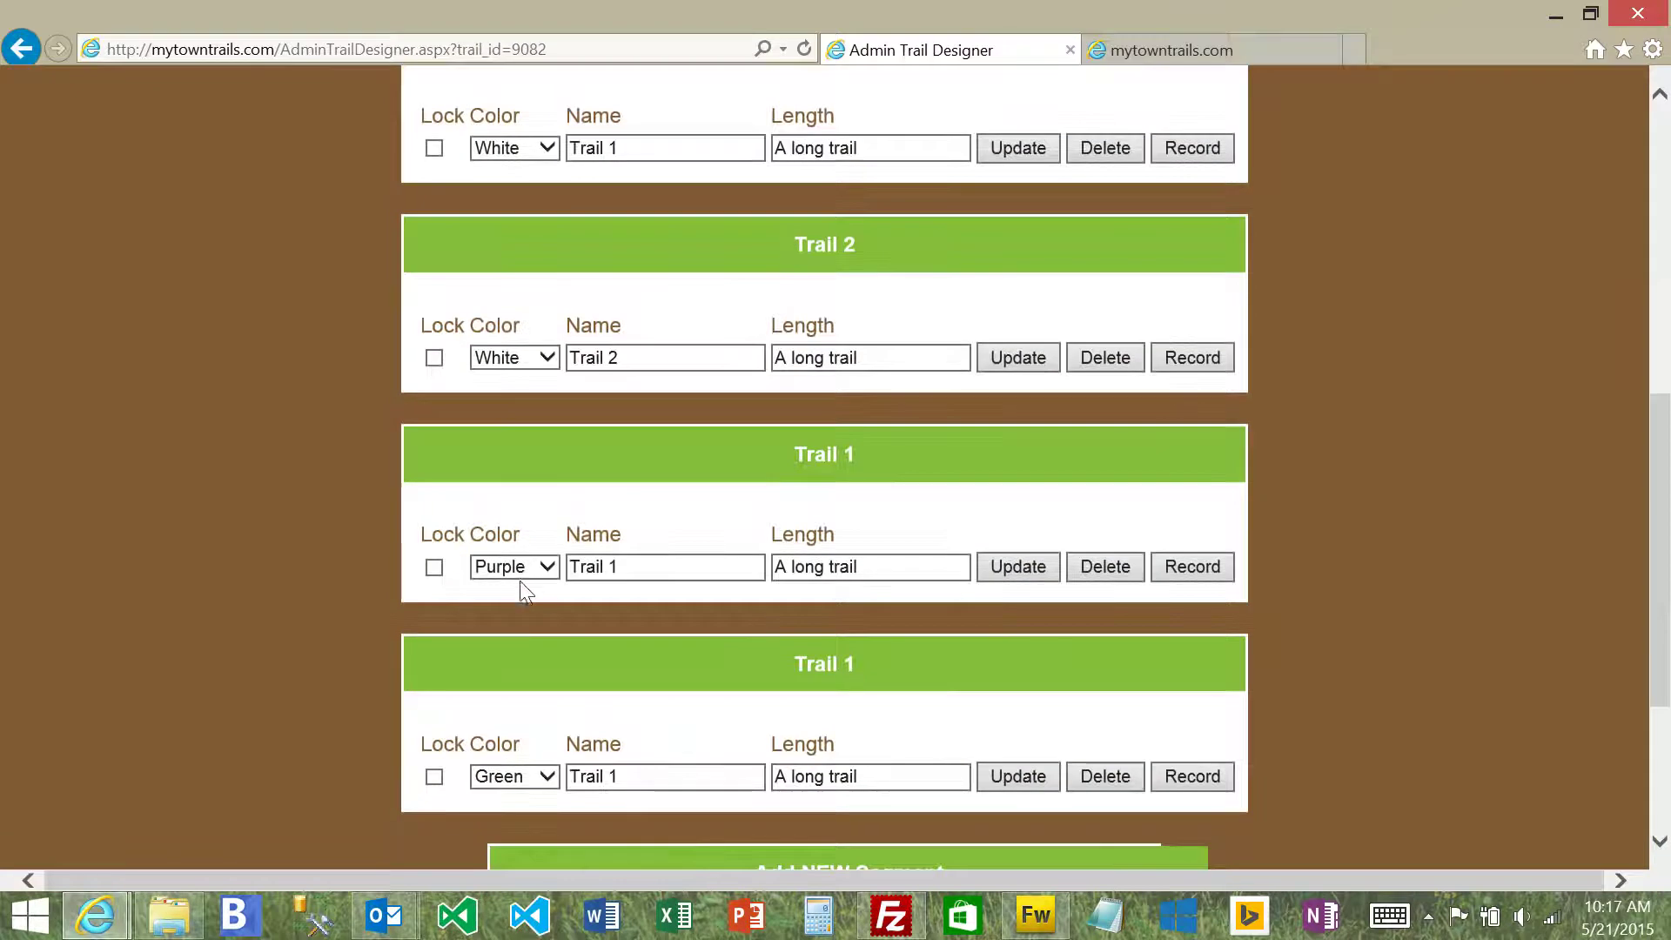
left_click(519, 579)
left_click(509, 548)
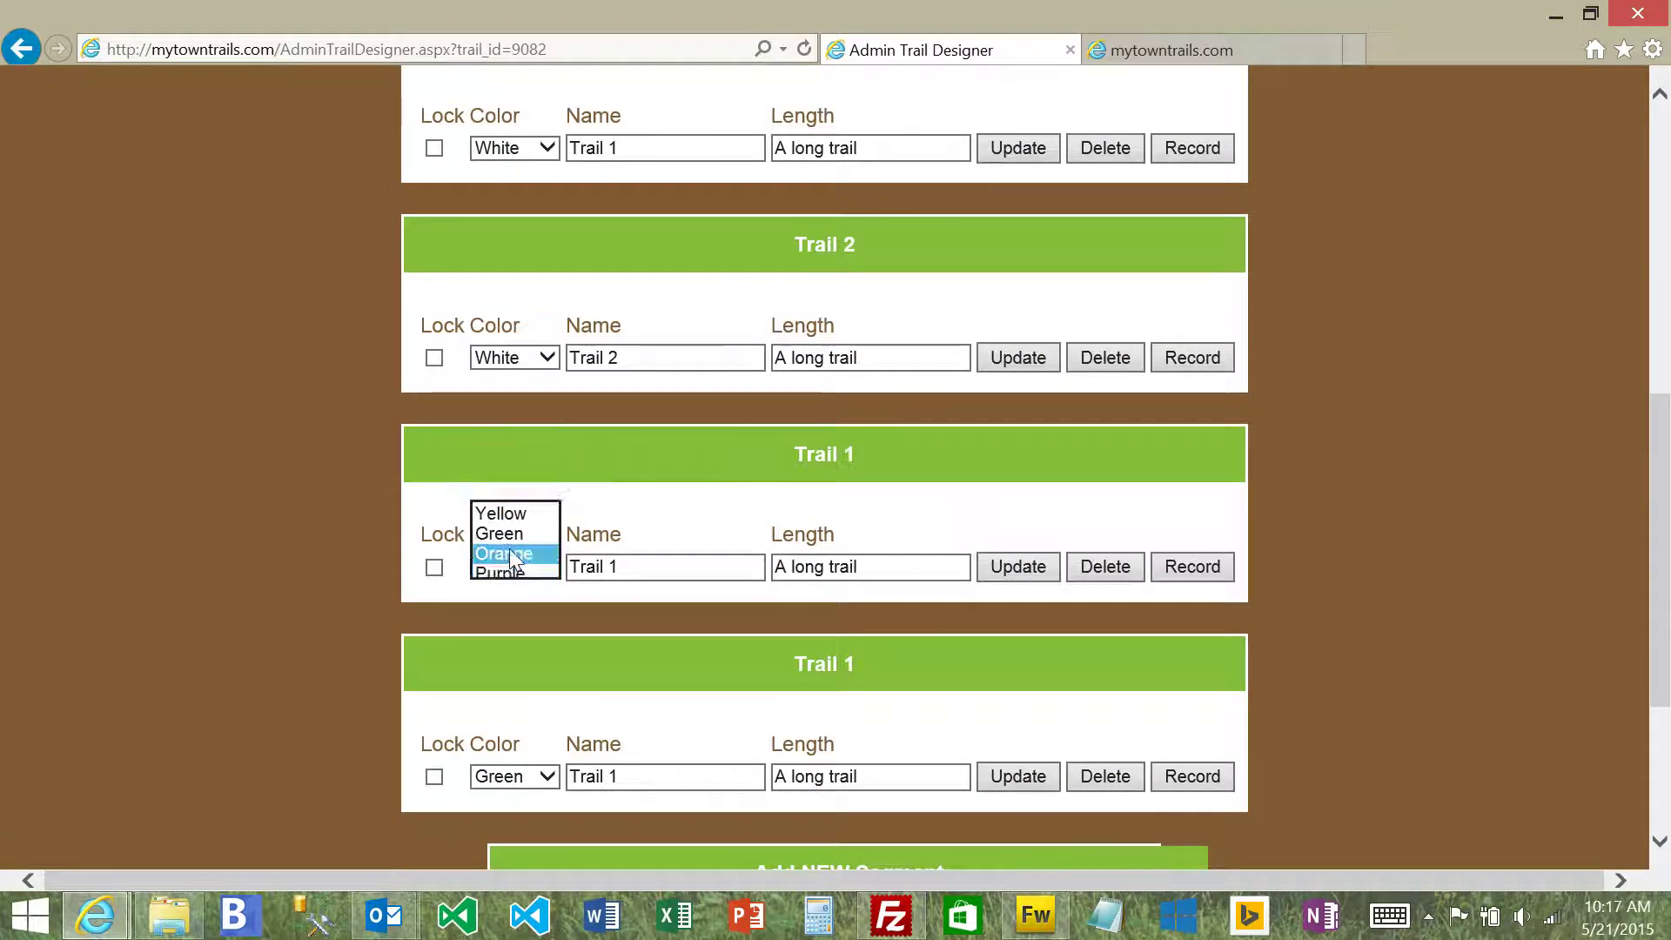
left_click(999, 574)
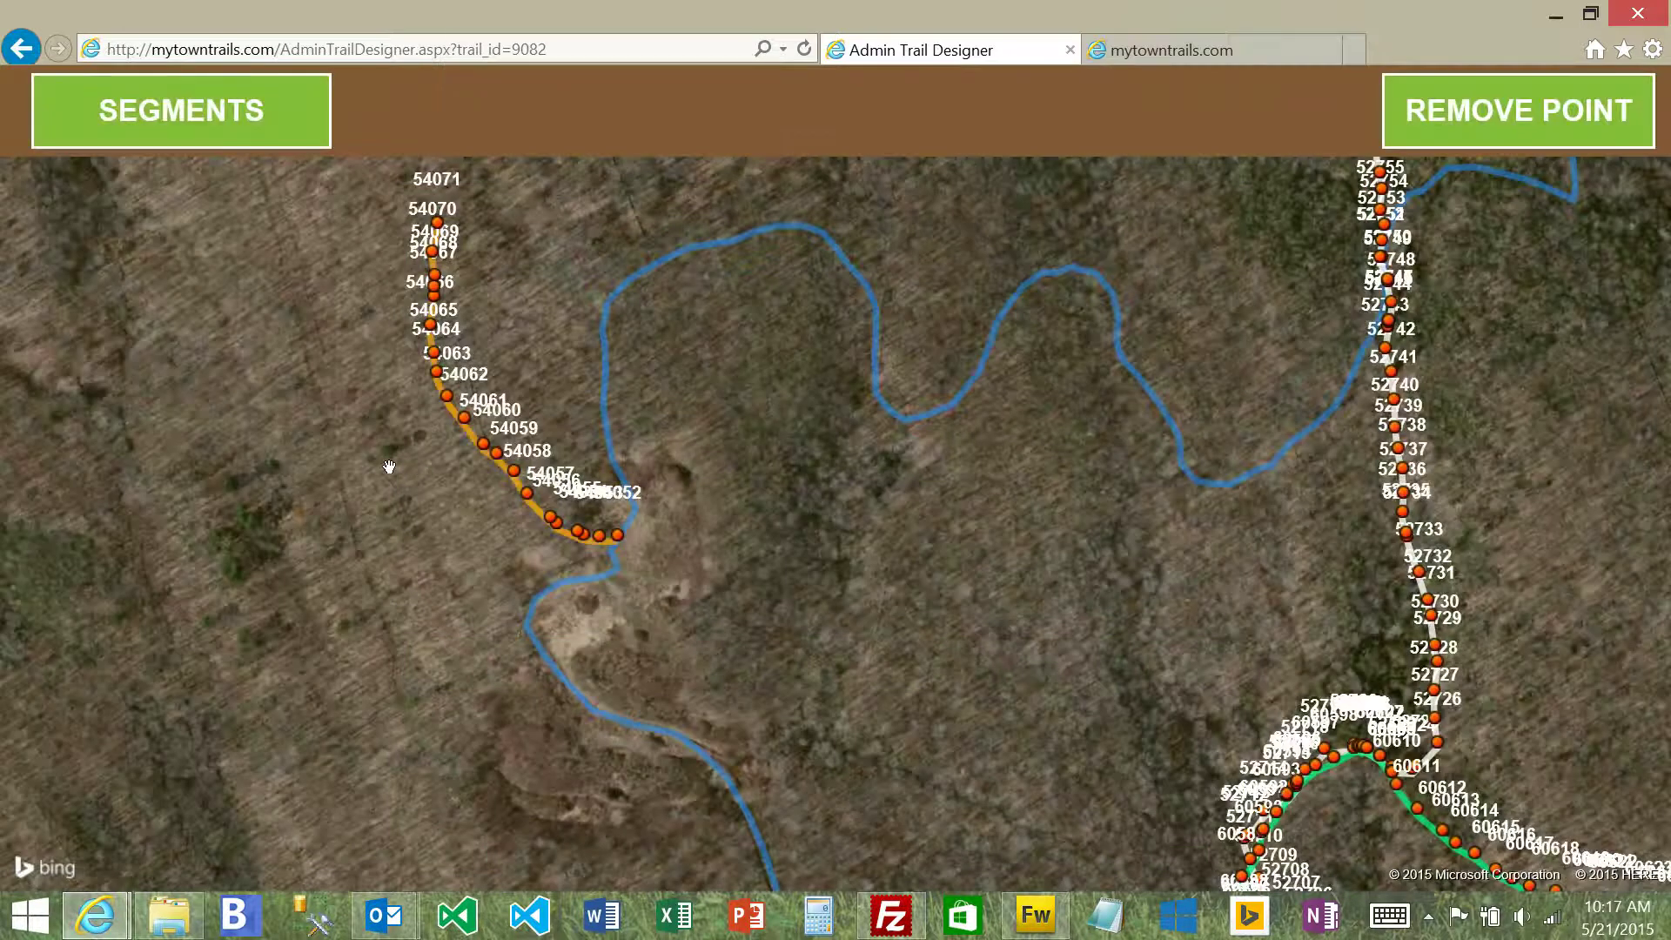
left_click(245, 138)
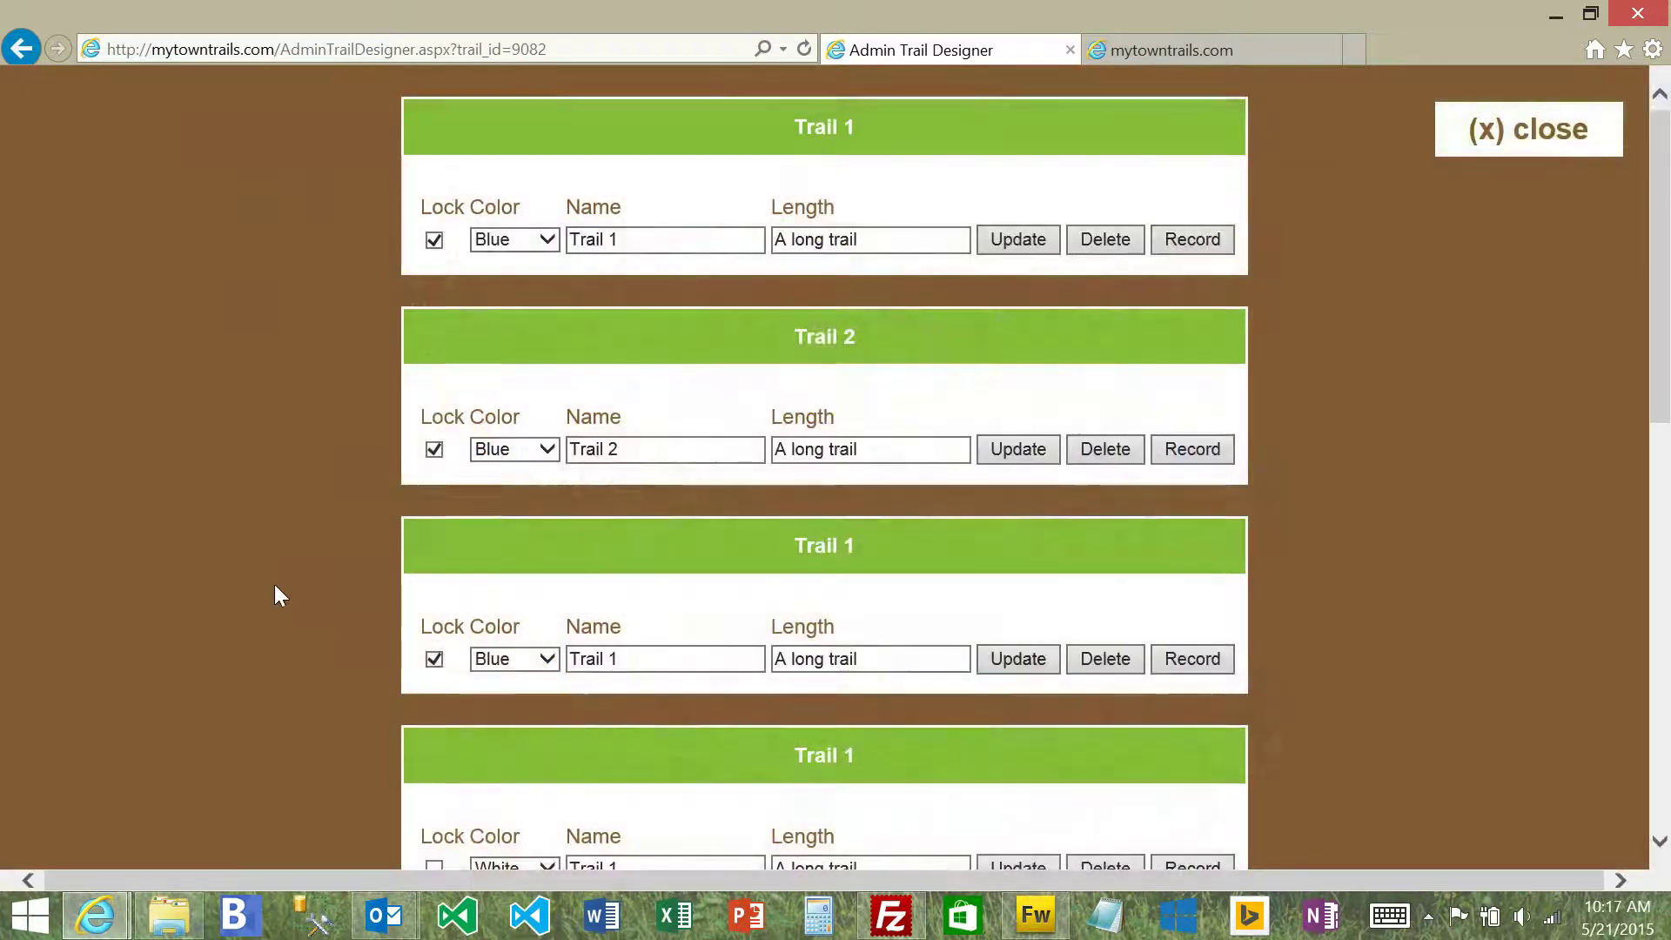
scroll(325, 611, "down", 8)
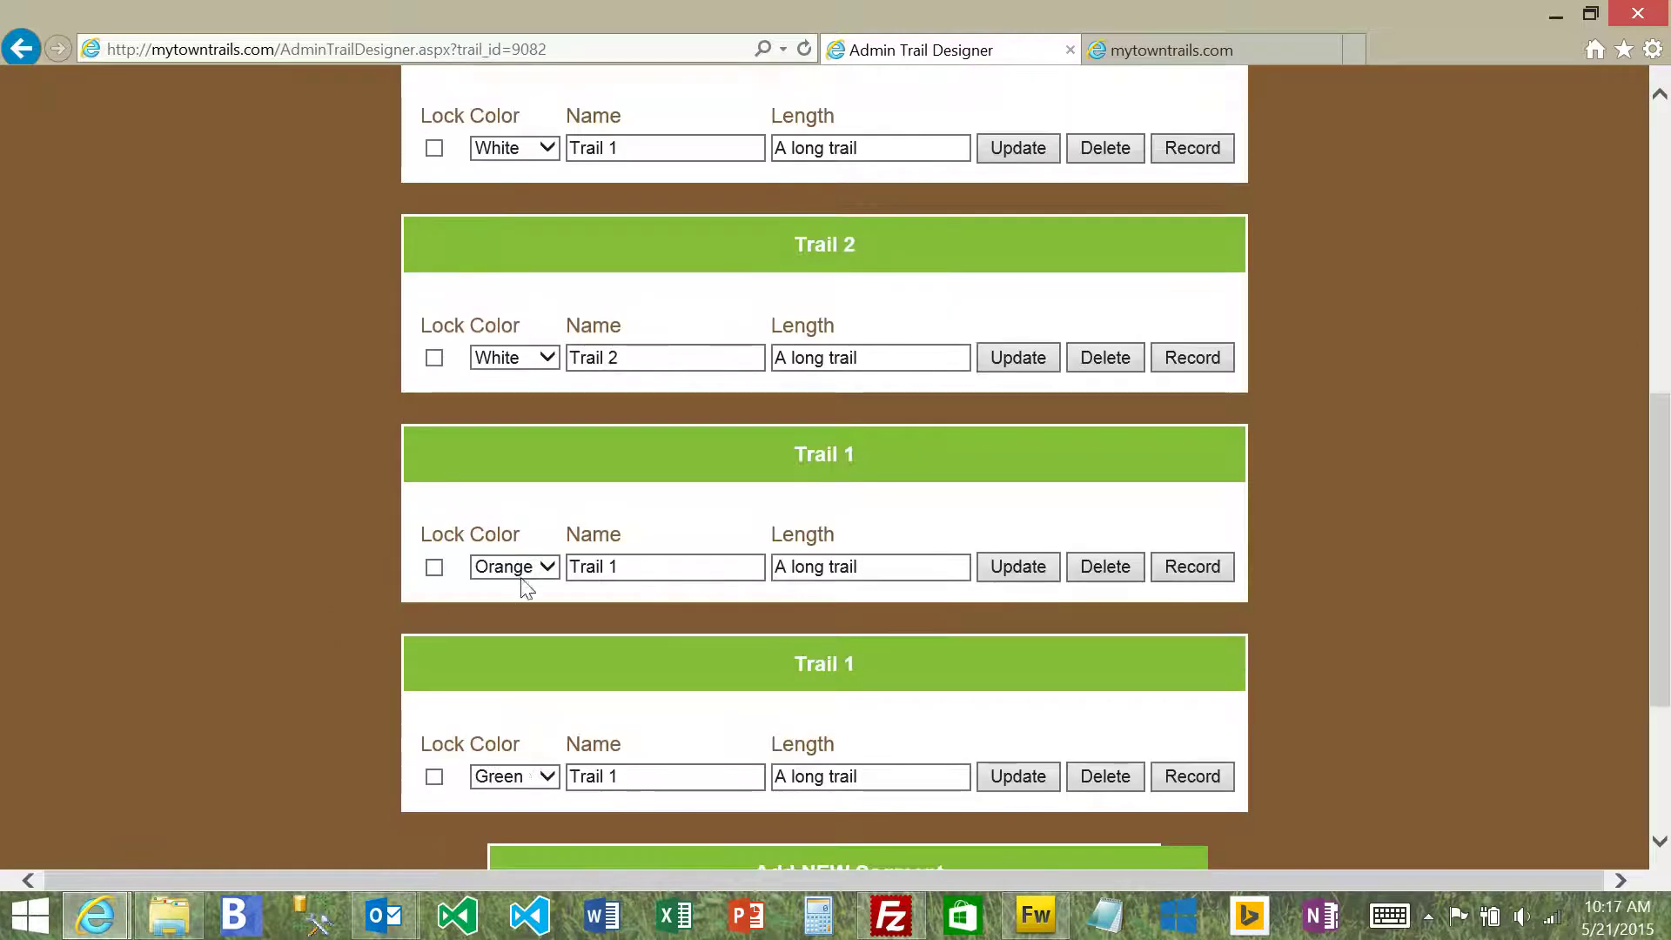
left_click(521, 579)
left_click(540, 586)
left_click(1010, 570)
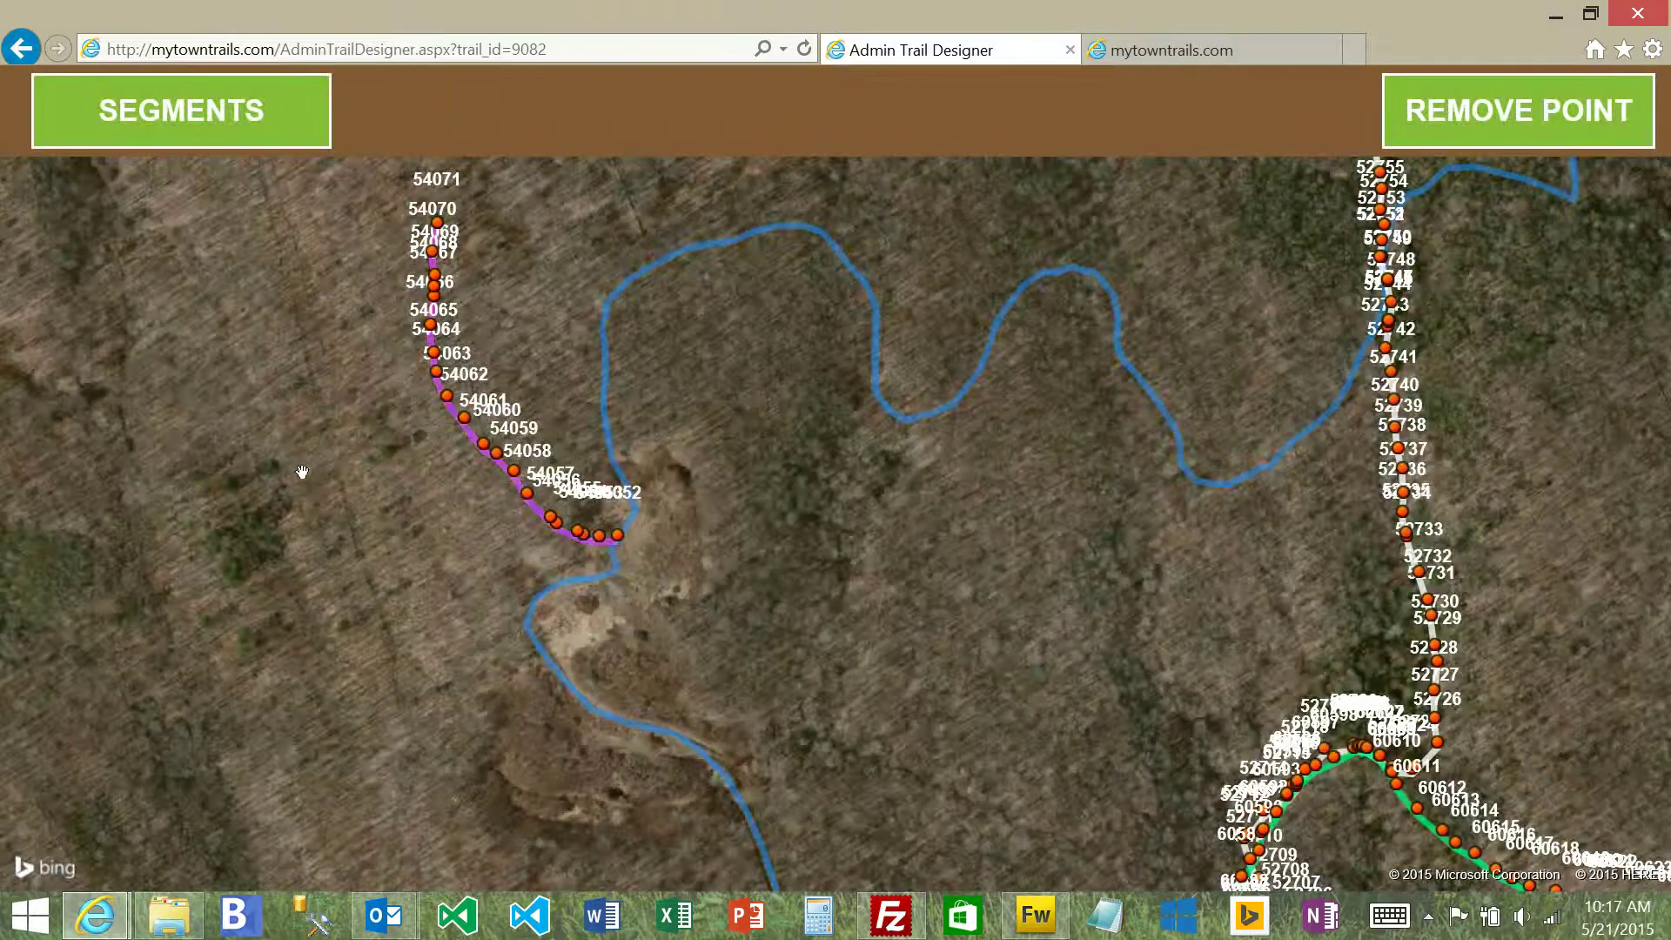
left_click(195, 136)
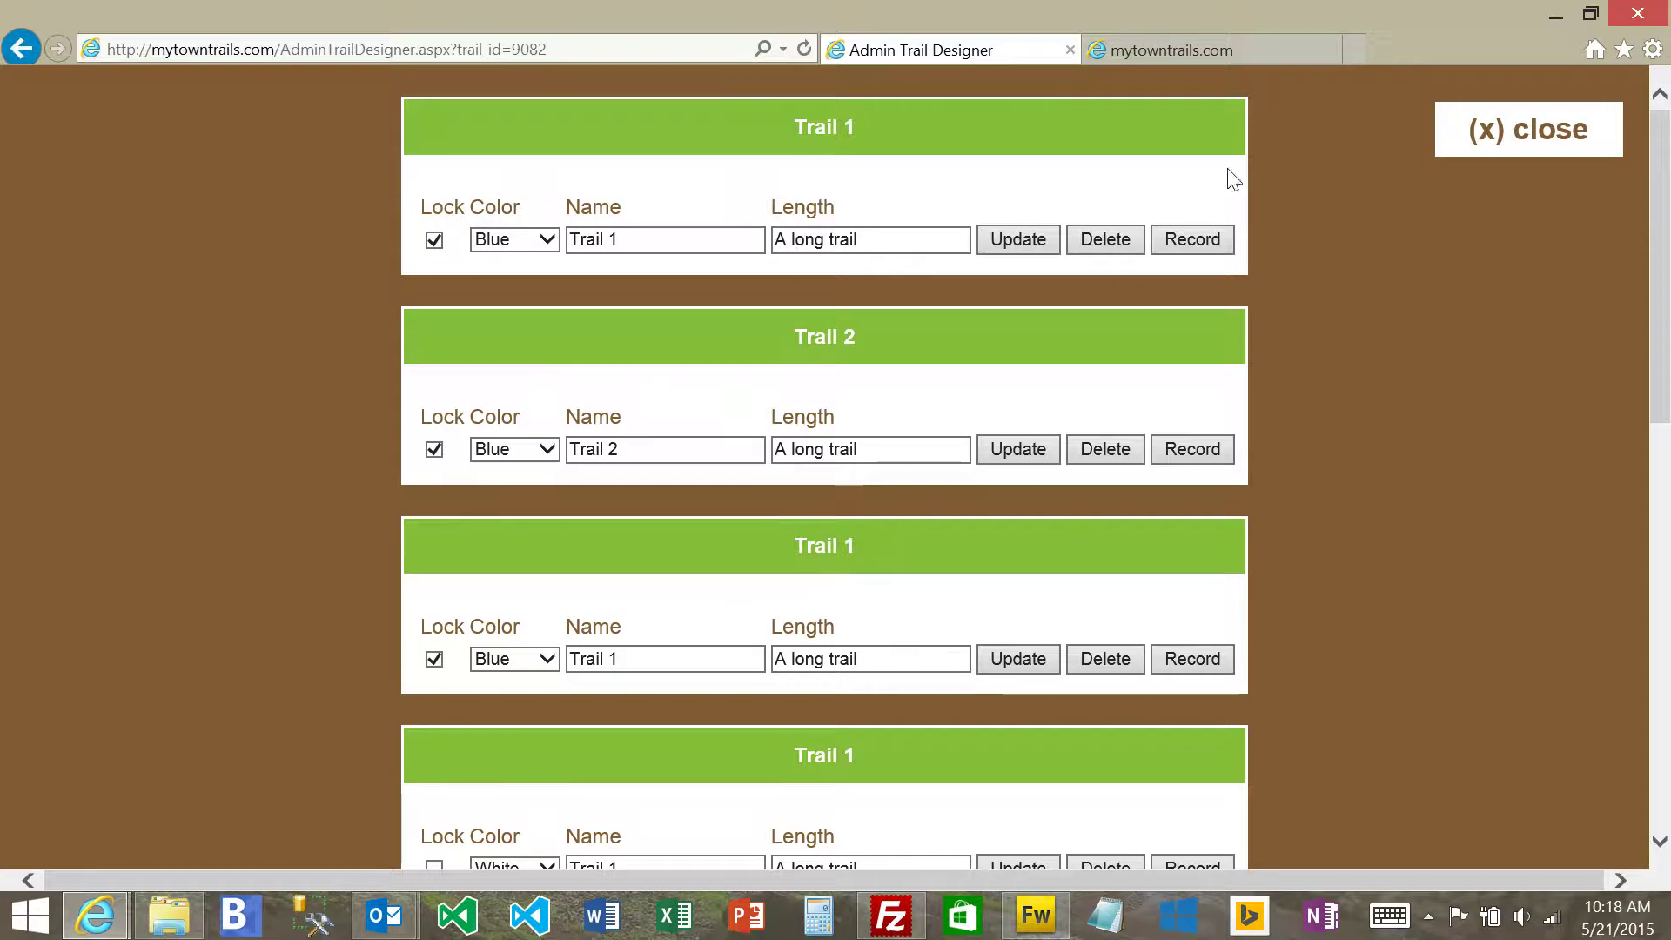
left_click(1473, 138)
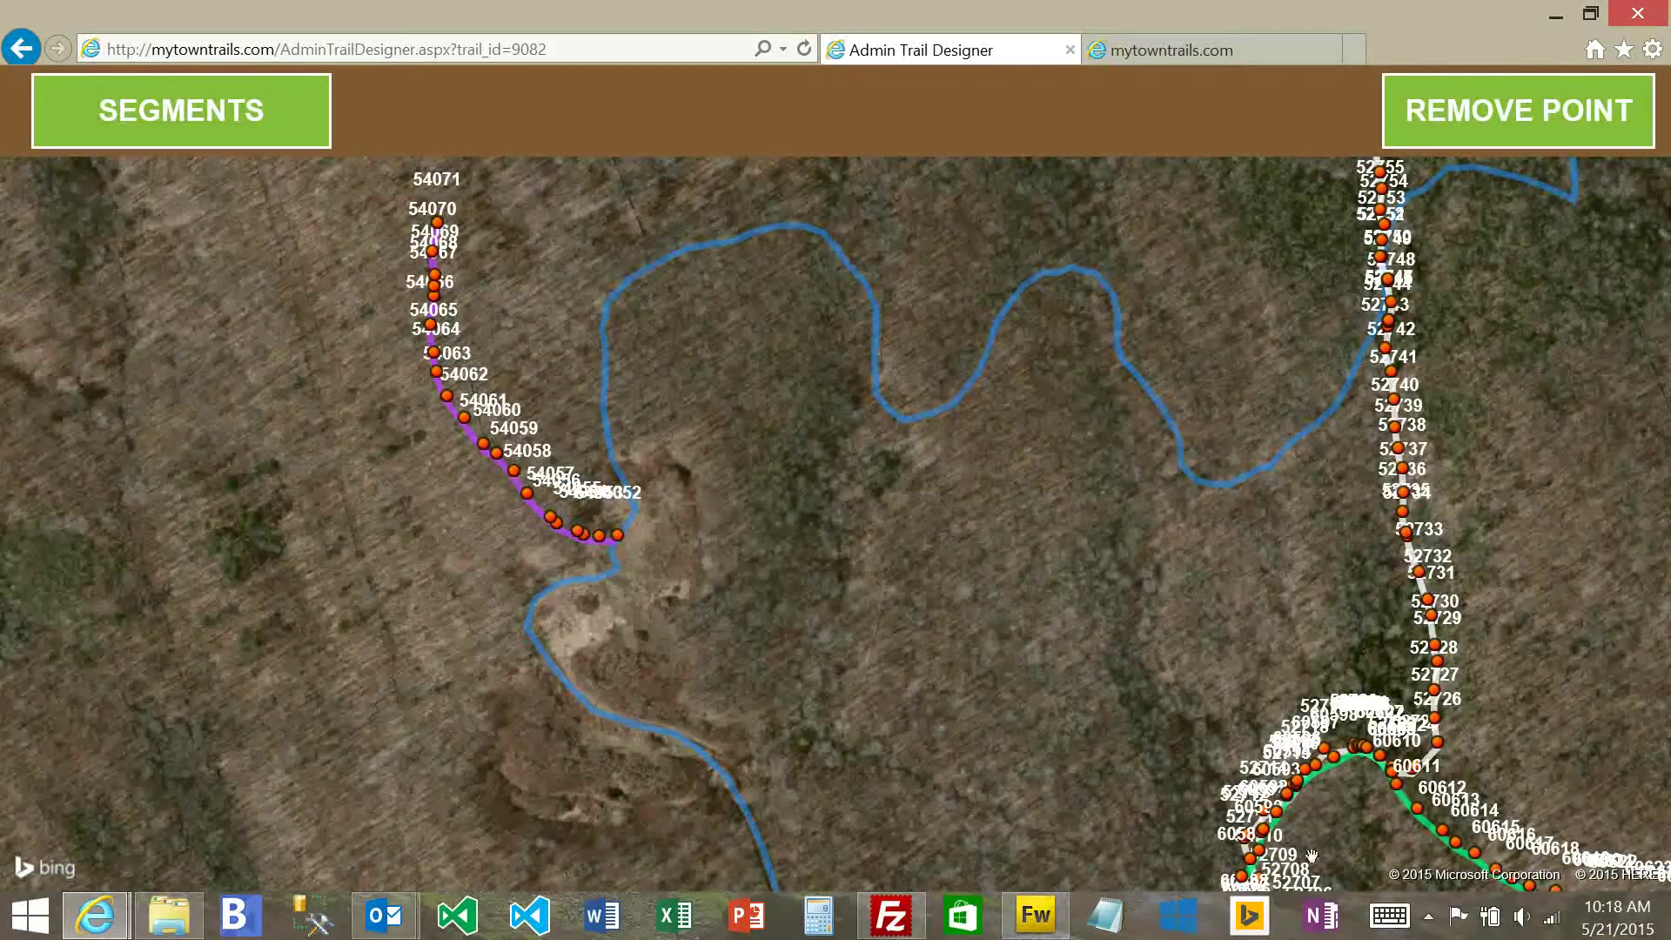